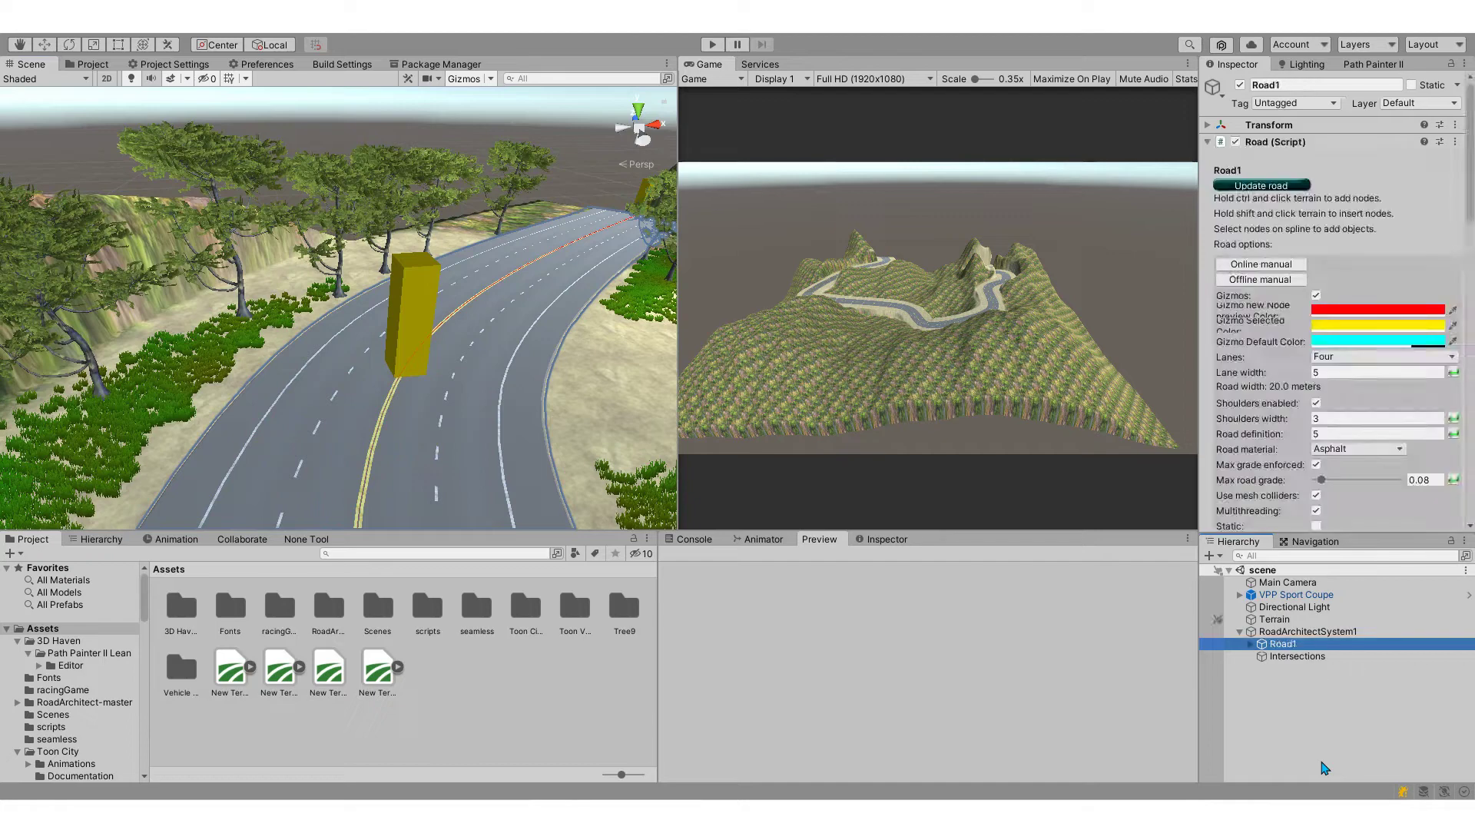
- Select Node20 under Road1 > Spline and open its Extrusion & edge objects wizard
{"action": "key", "text": "Right"}
{"action": "key", "text": "Down"}
{"action": "key", "text": "Right"}
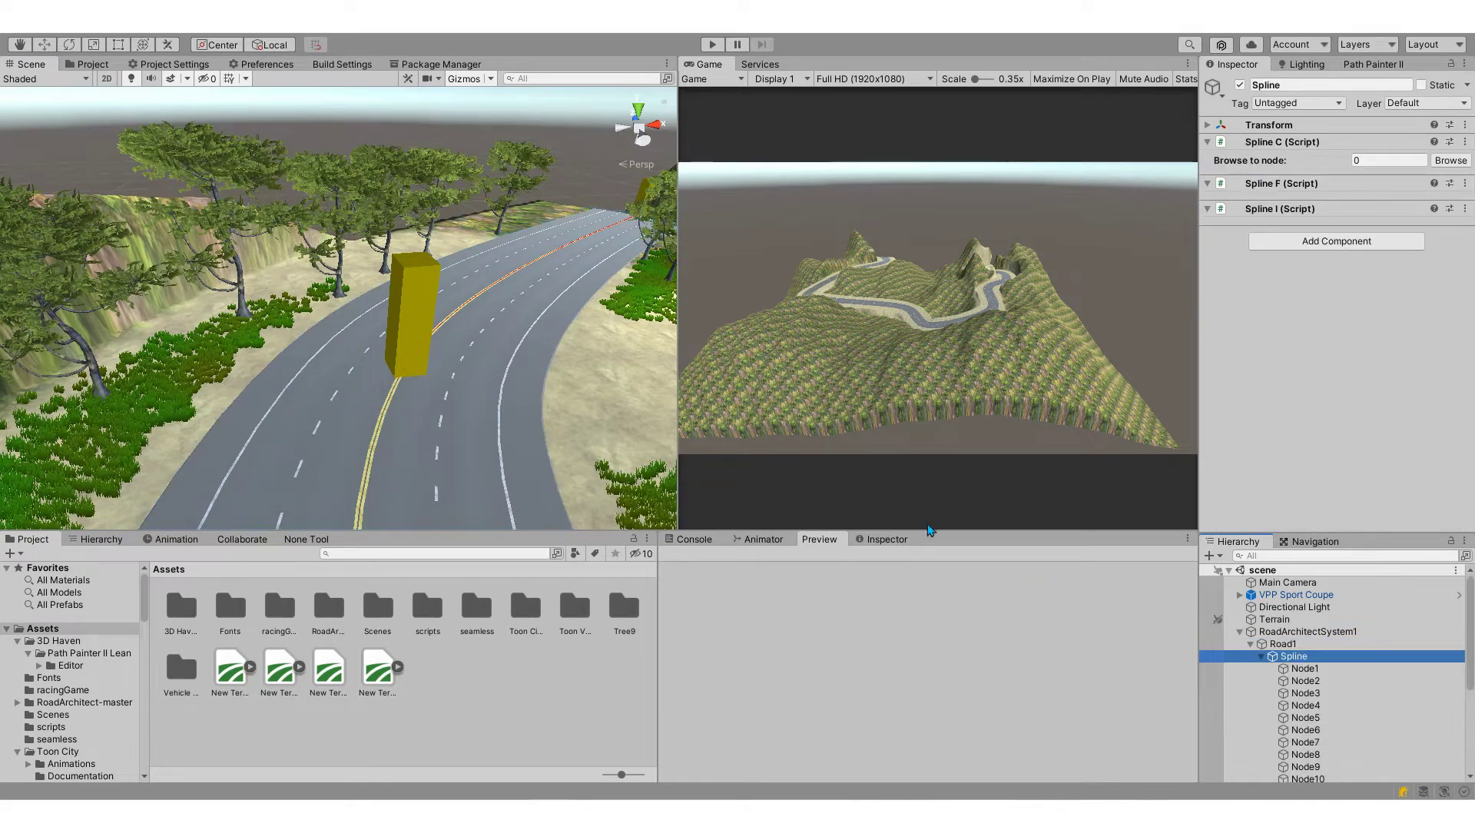
{"action": "left_click", "coordinate": [410, 311]}
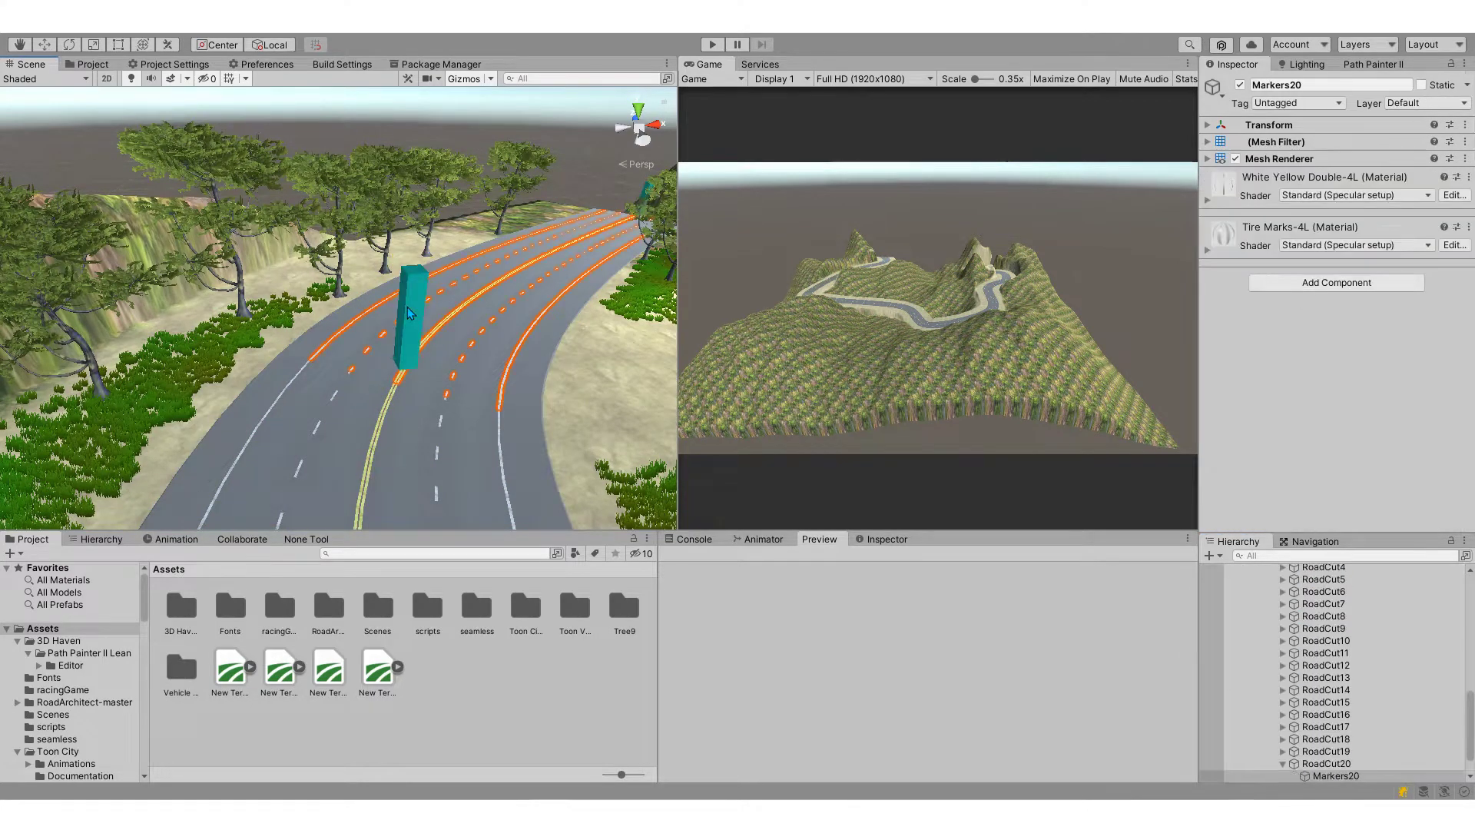
{"action": "left_click", "coordinate": [413, 329]}
{"action": "key", "text": "w"}
{"action": "left_click", "coordinate": [1314, 572]}
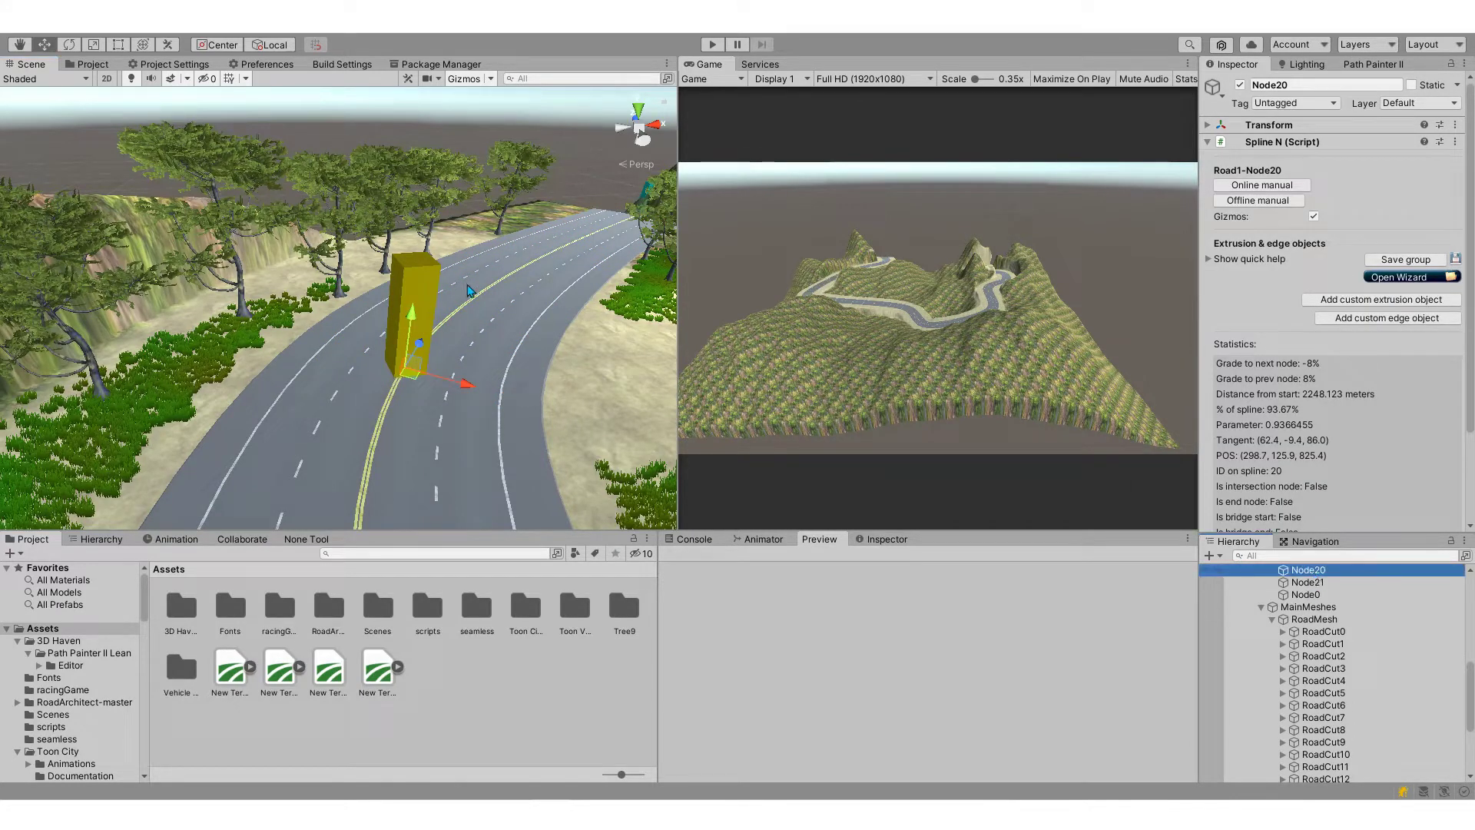
{"action": "left_click", "coordinate": [1381, 275]}
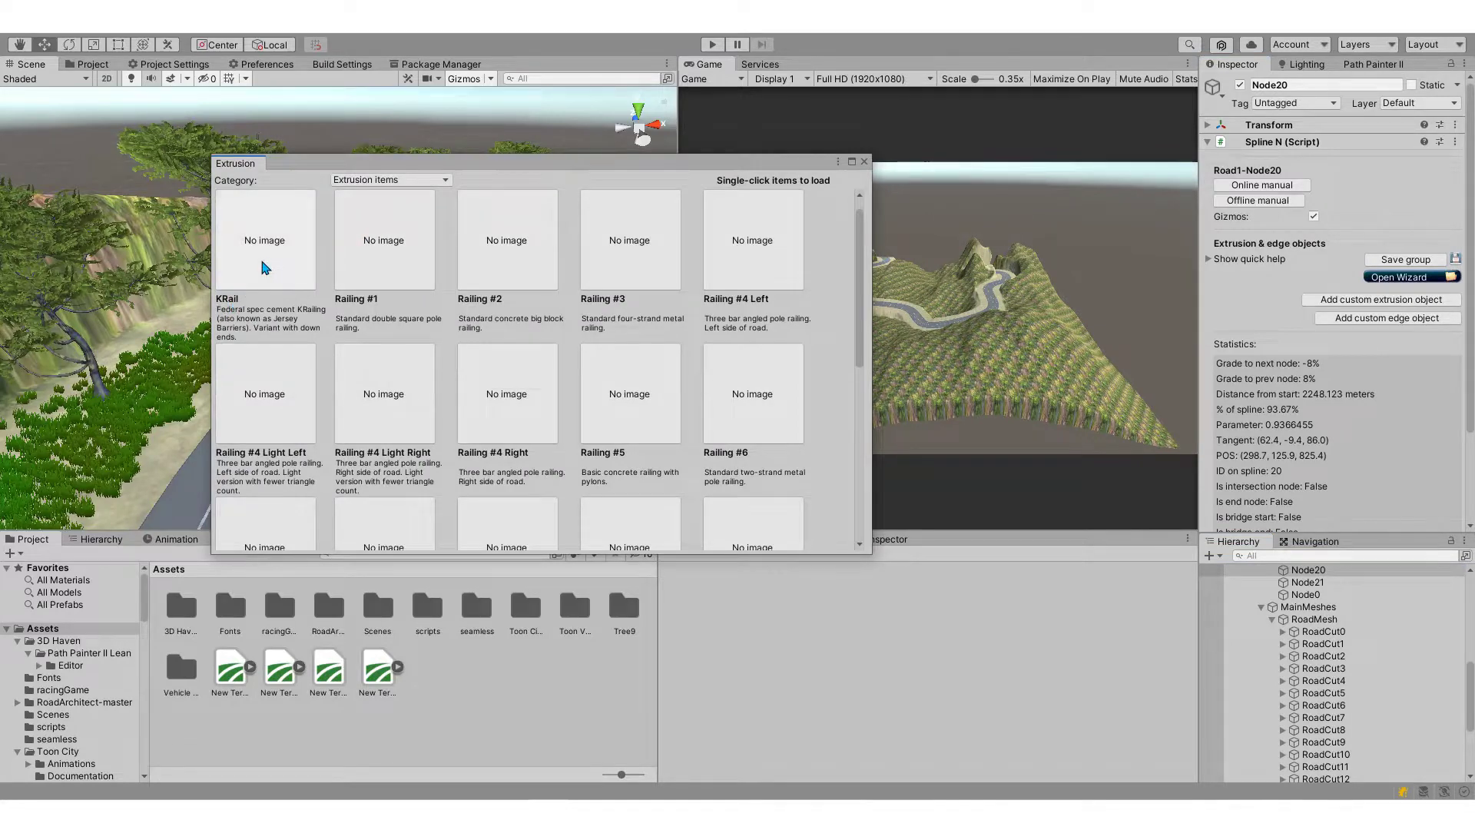
- Add the KRail extrusion to Node20 and expand its #1: KRail settings to pick a prefab
{"action": "scroll", "coordinate": [487, 405], "scroll_direction": "up", "scroll_amount": 1}
{"action": "left_click", "coordinate": [281, 291]}
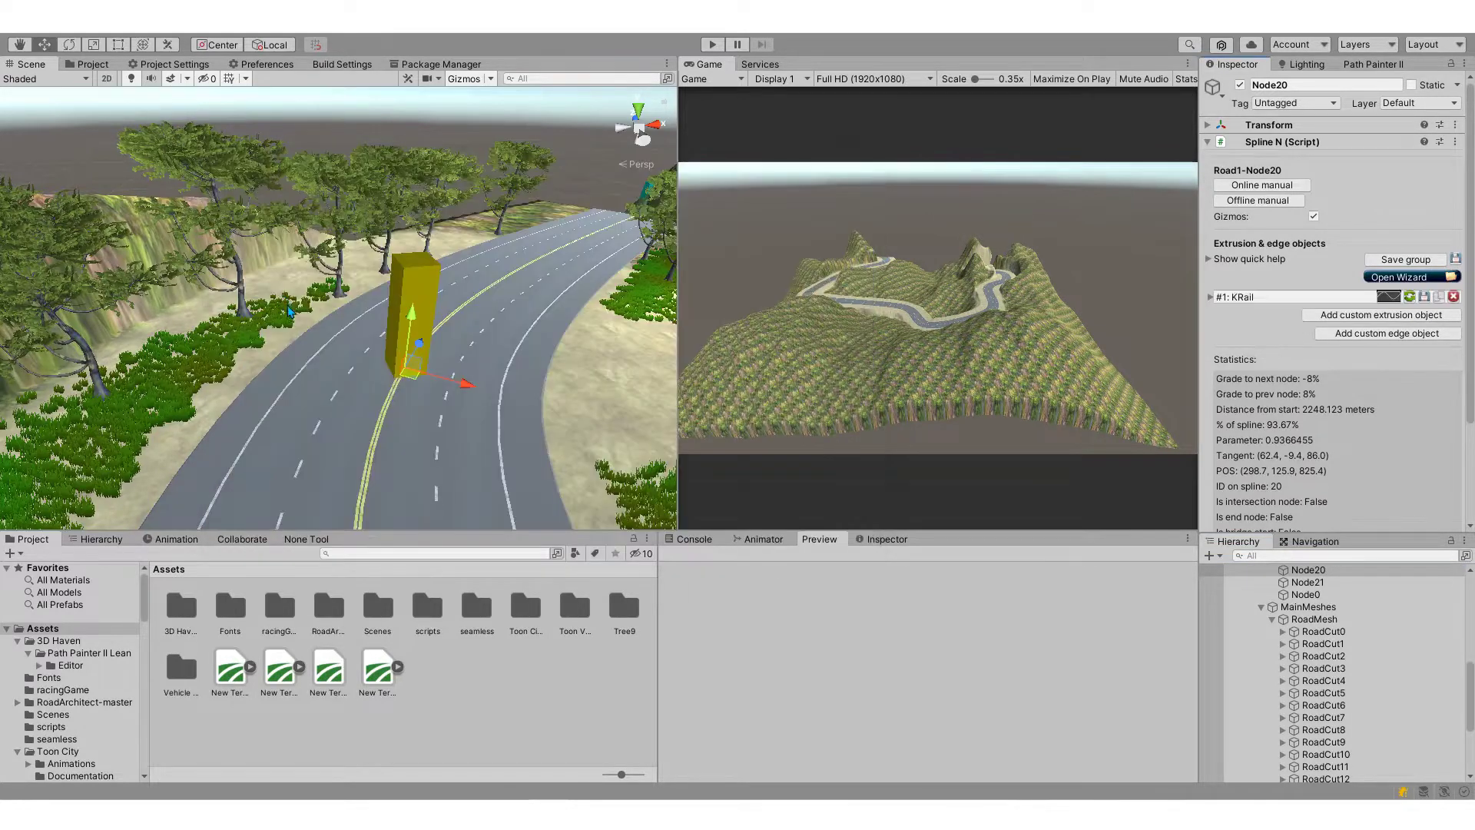
{"action": "left_click_drag", "start_coordinate": [625, 365], "coordinate": [530, 391], "text": "alt"}
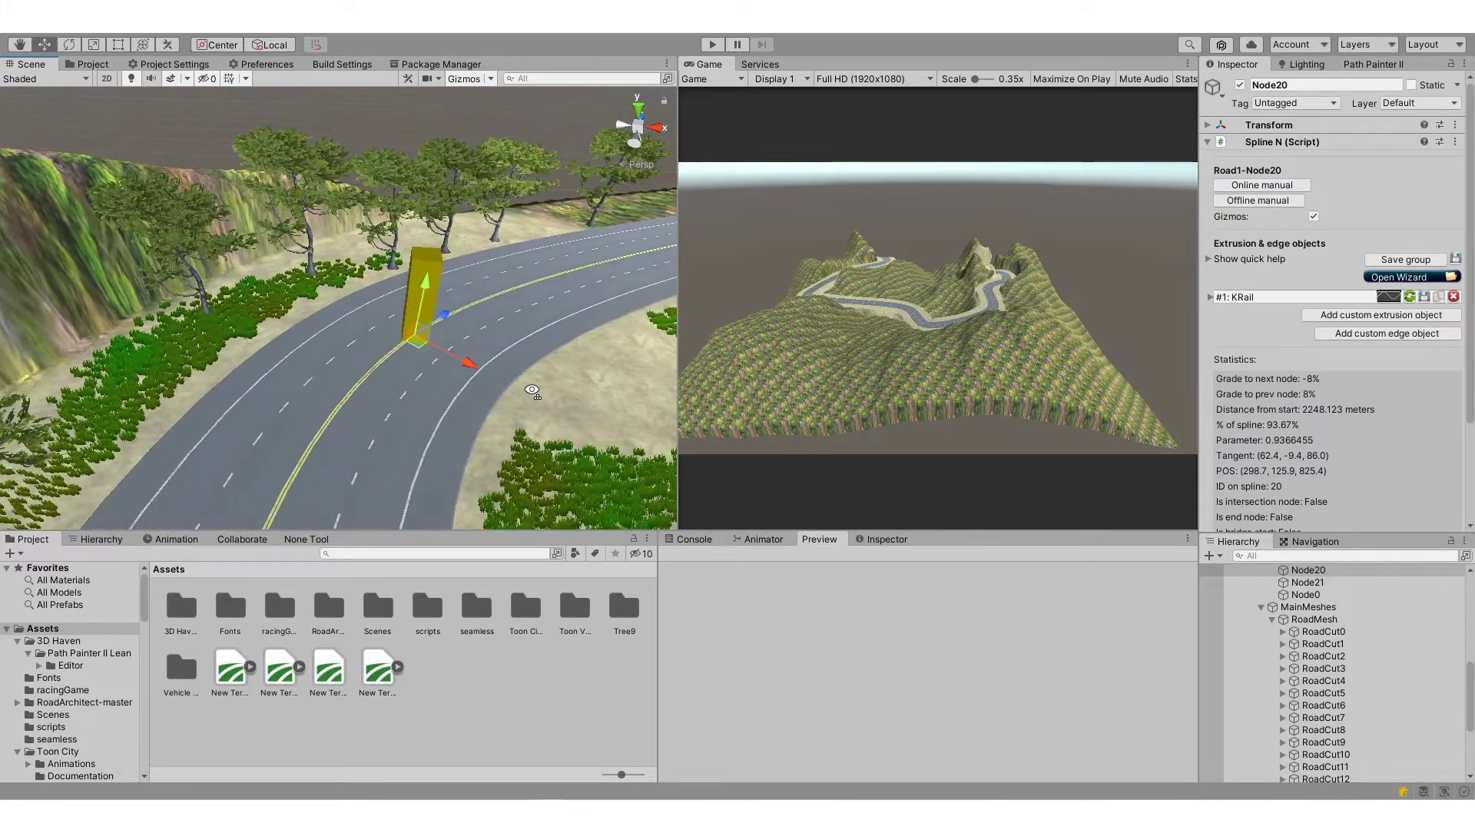
{"action": "scroll", "coordinate": [1473, 348], "scroll_direction": "down", "scroll_amount": 3}
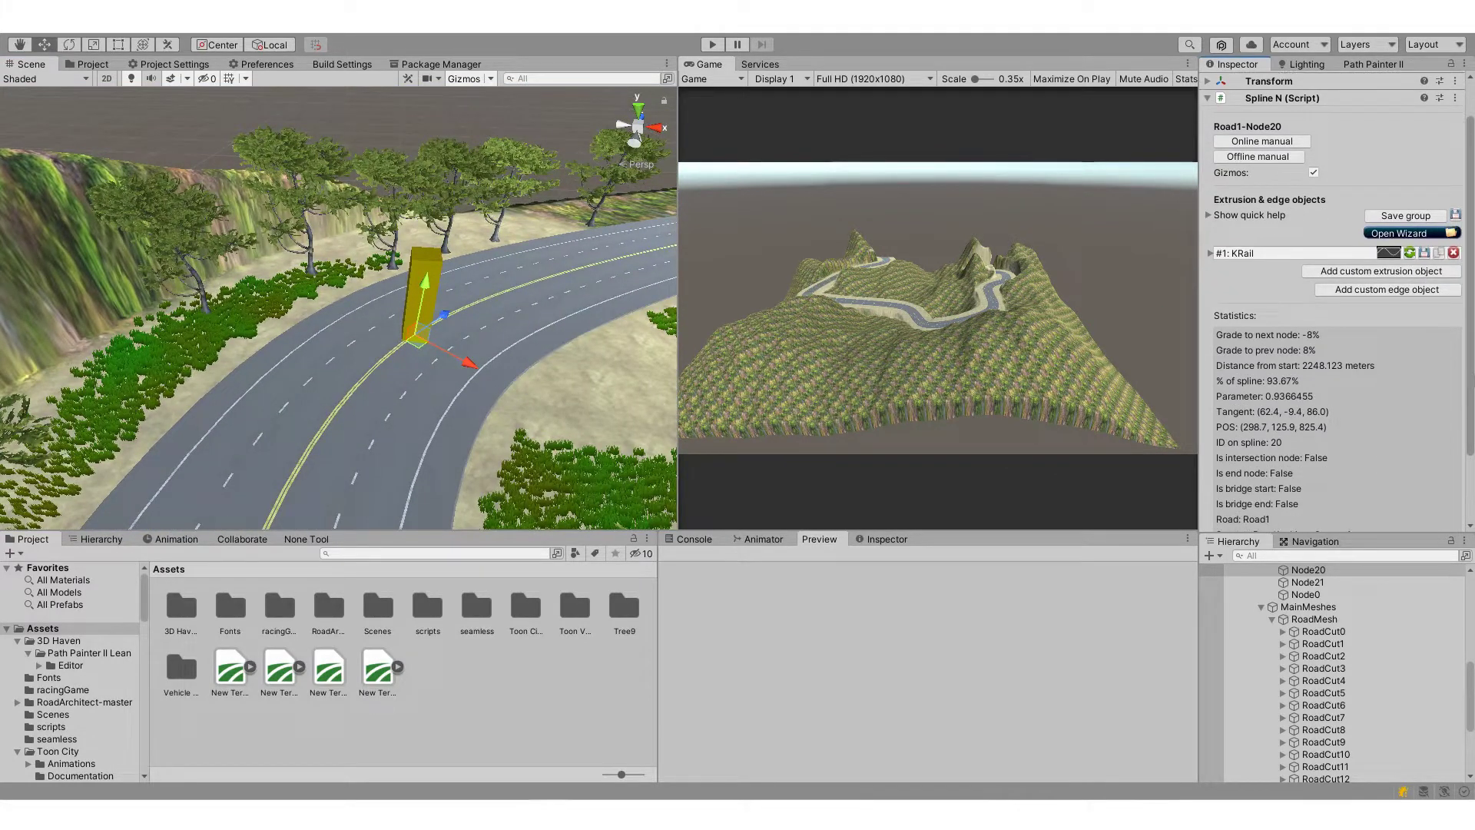
{"action": "left_click", "coordinate": [1212, 252]}
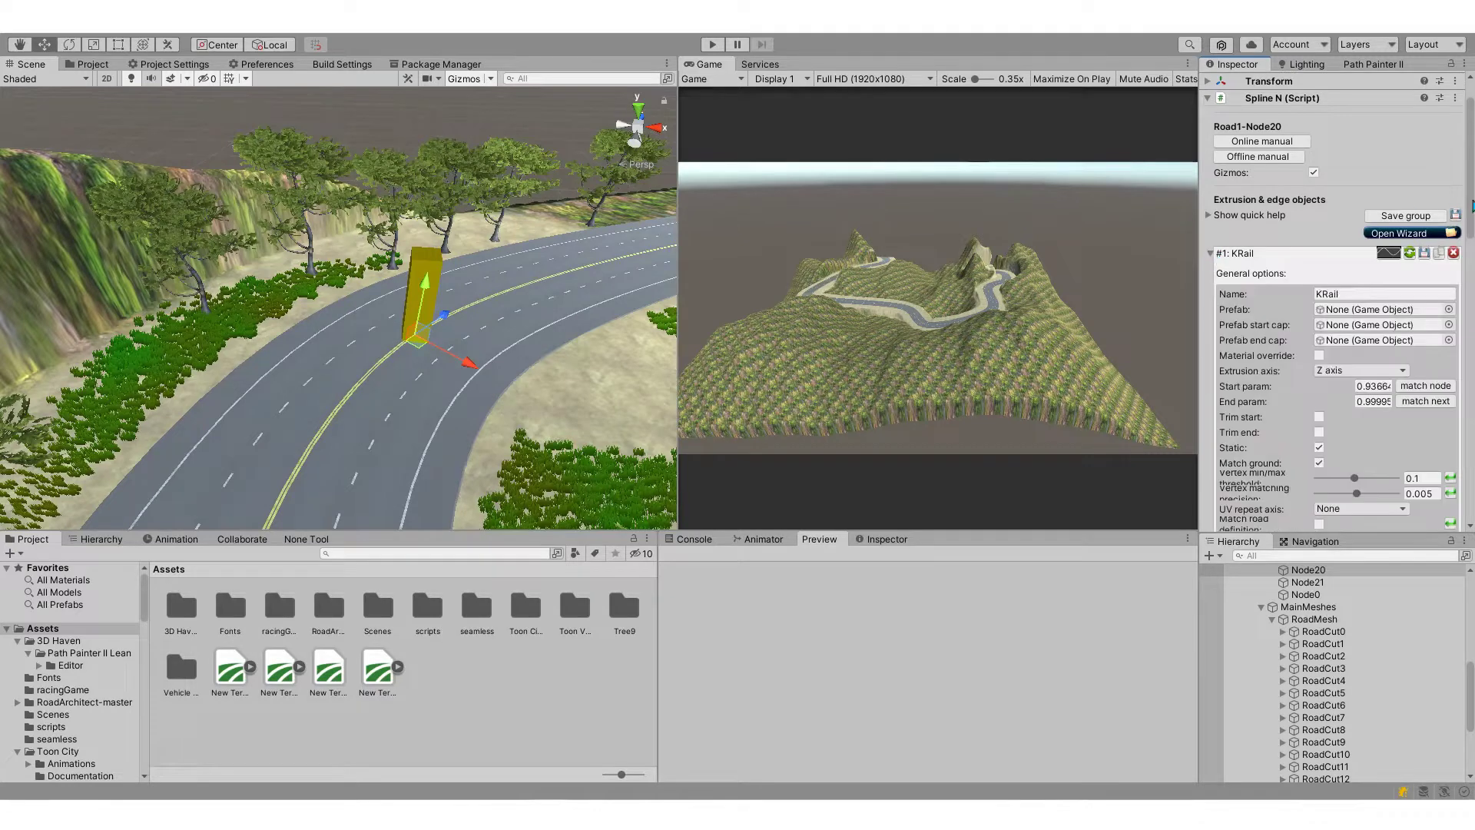
{"action": "scroll", "coordinate": [1472, 206], "scroll_direction": "down", "scroll_amount": 3}
{"action": "left_click", "coordinate": [1449, 265]}
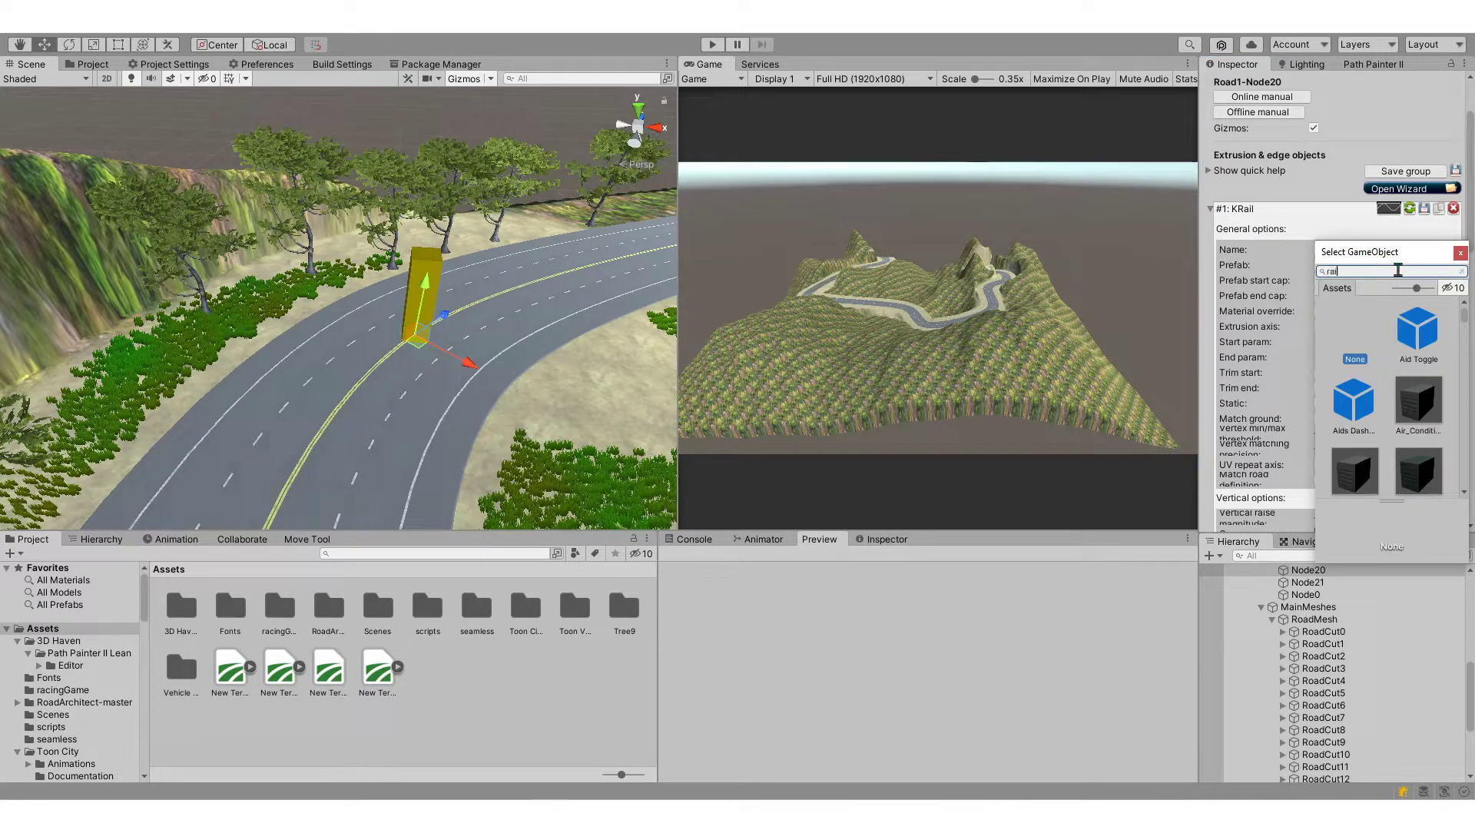
- Search 'rail' in the prefab picker and preview Railing8, Railing7 and Railing6 variants on the road
{"action": "type", "text": "l"}
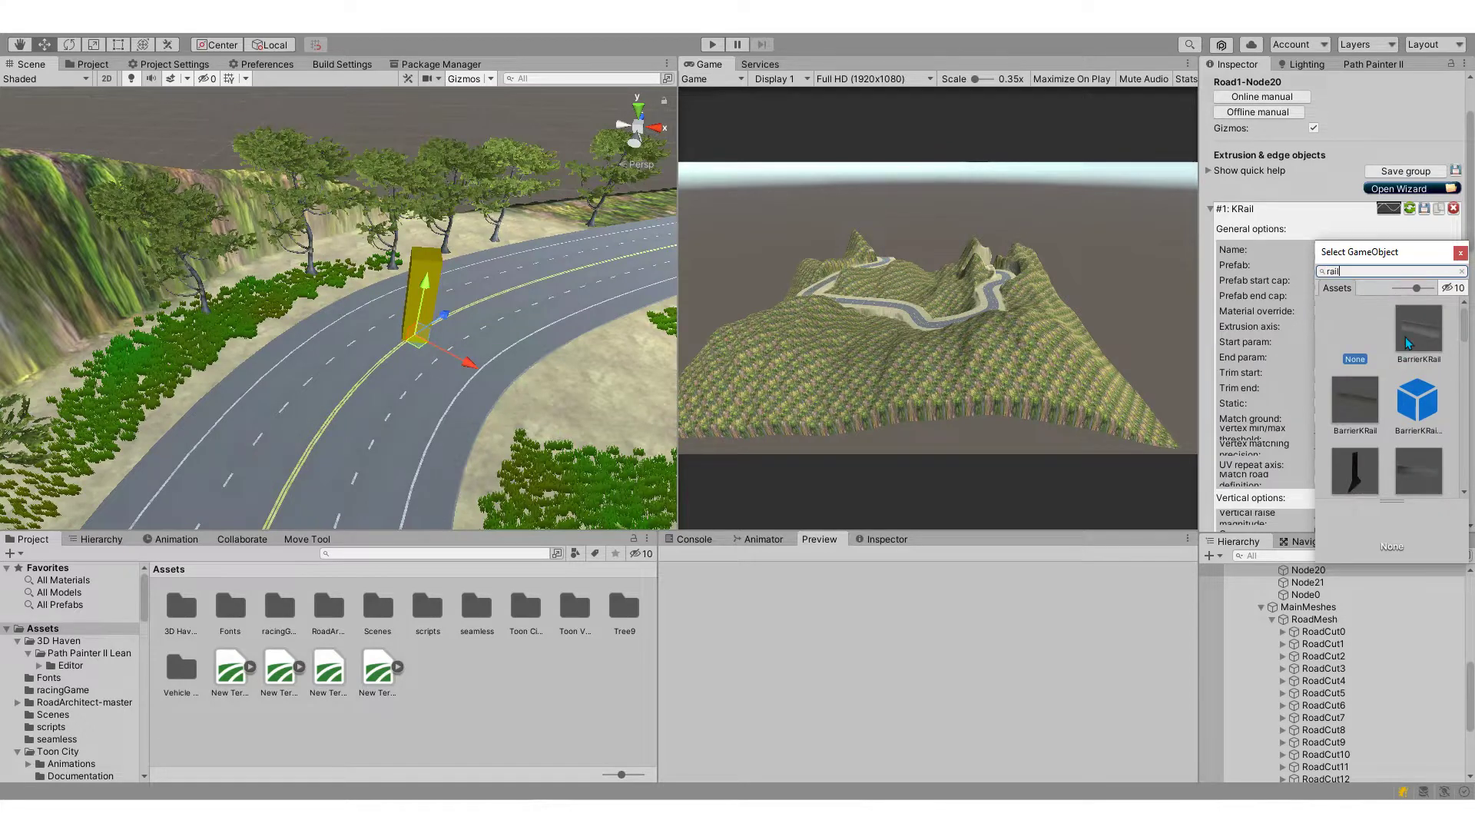
{"action": "scroll", "coordinate": [1403, 384], "scroll_direction": "down", "scroll_amount": 2}
{"action": "scroll", "coordinate": [1403, 392], "scroll_direction": "down", "scroll_amount": 2}
{"action": "scroll", "coordinate": [1403, 397], "scroll_direction": "down", "scroll_amount": 2}
{"action": "left_click", "coordinate": [1418, 370]}
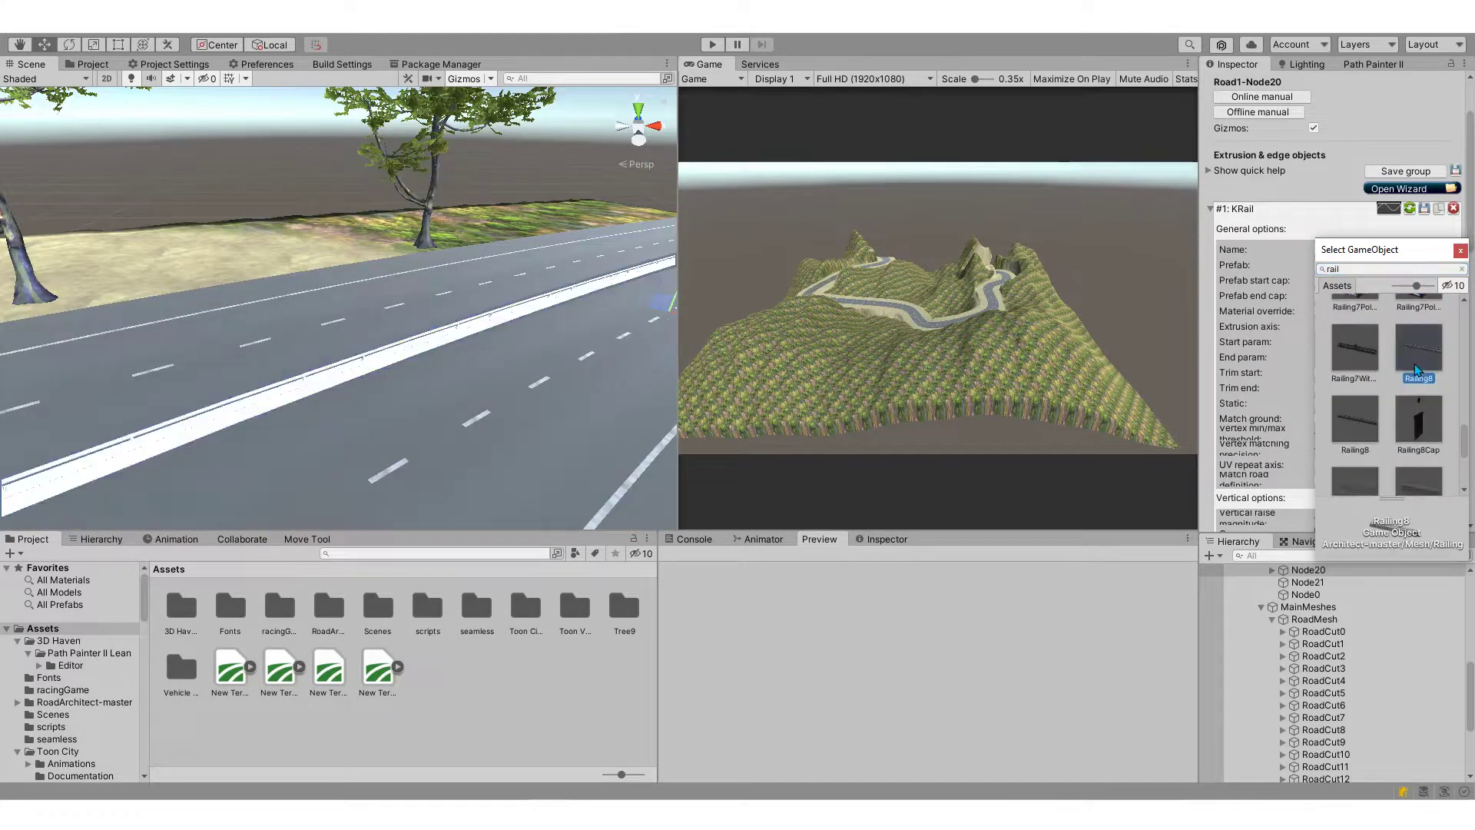
{"action": "left_click", "coordinate": [1354, 356]}
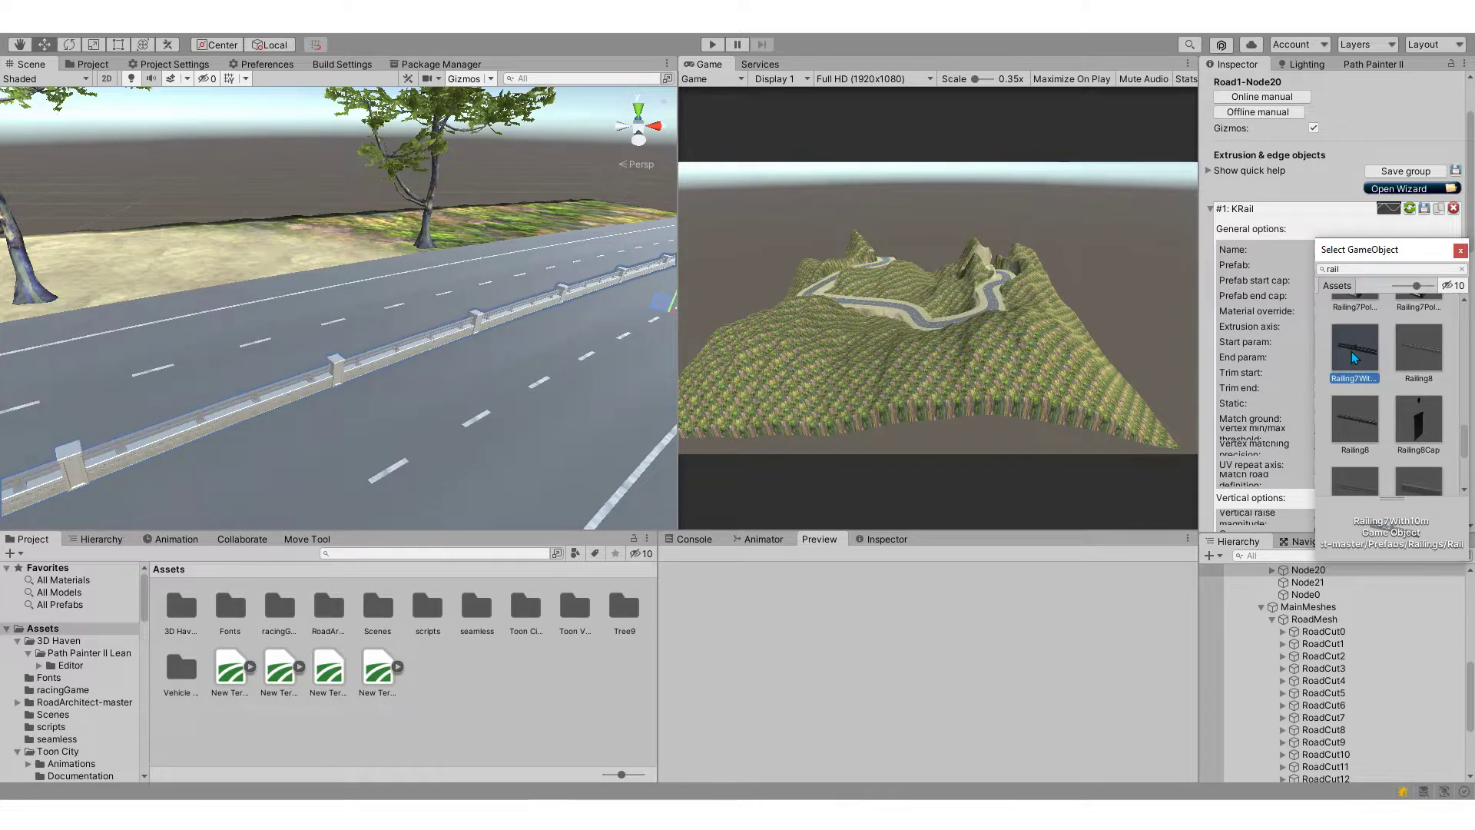
{"action": "left_click", "coordinate": [1356, 420]}
{"action": "scroll", "coordinate": [1366, 410], "scroll_direction": "up", "scroll_amount": 3}
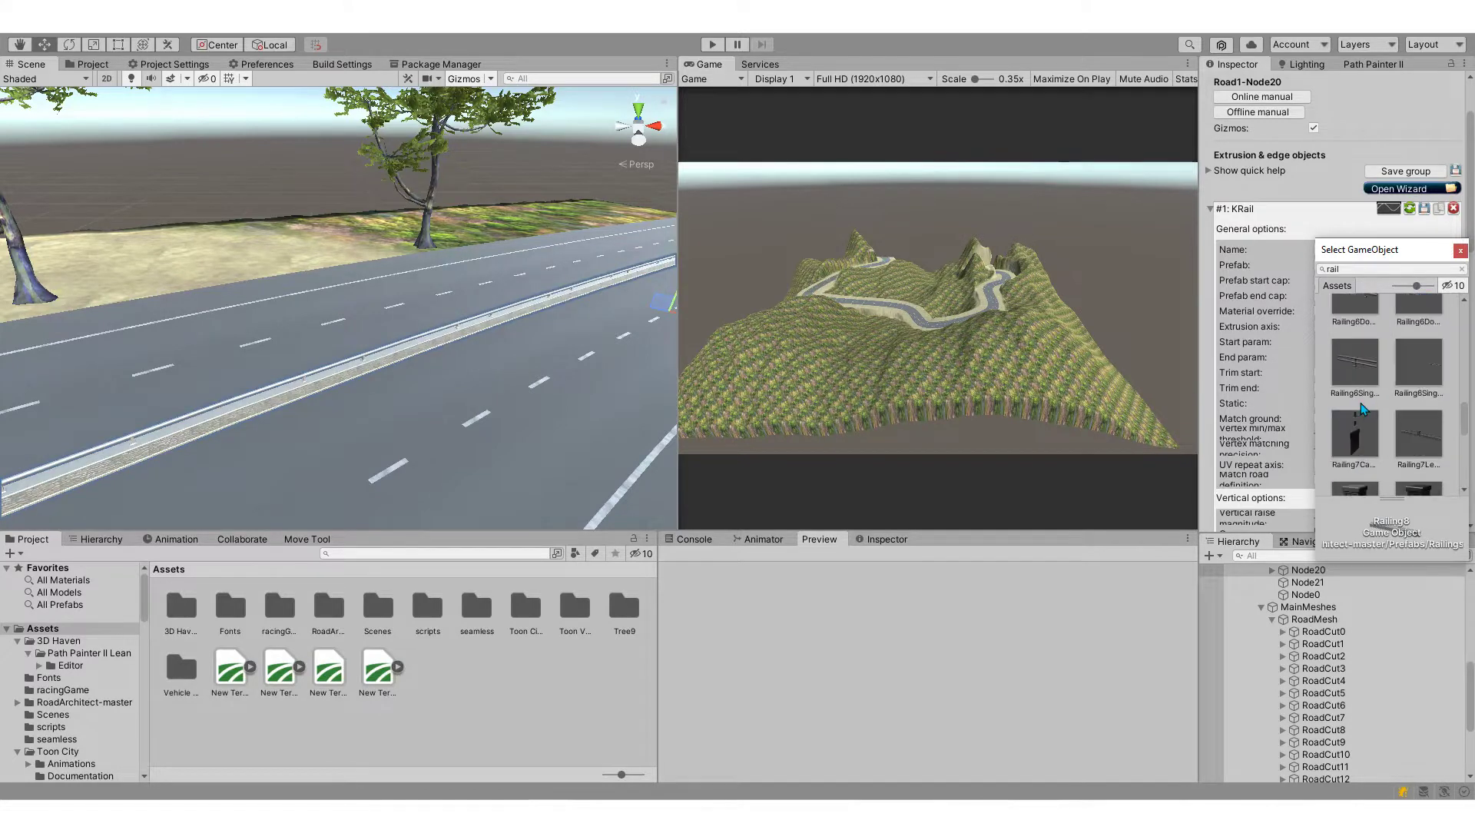
{"action": "left_click", "coordinate": [1364, 380]}
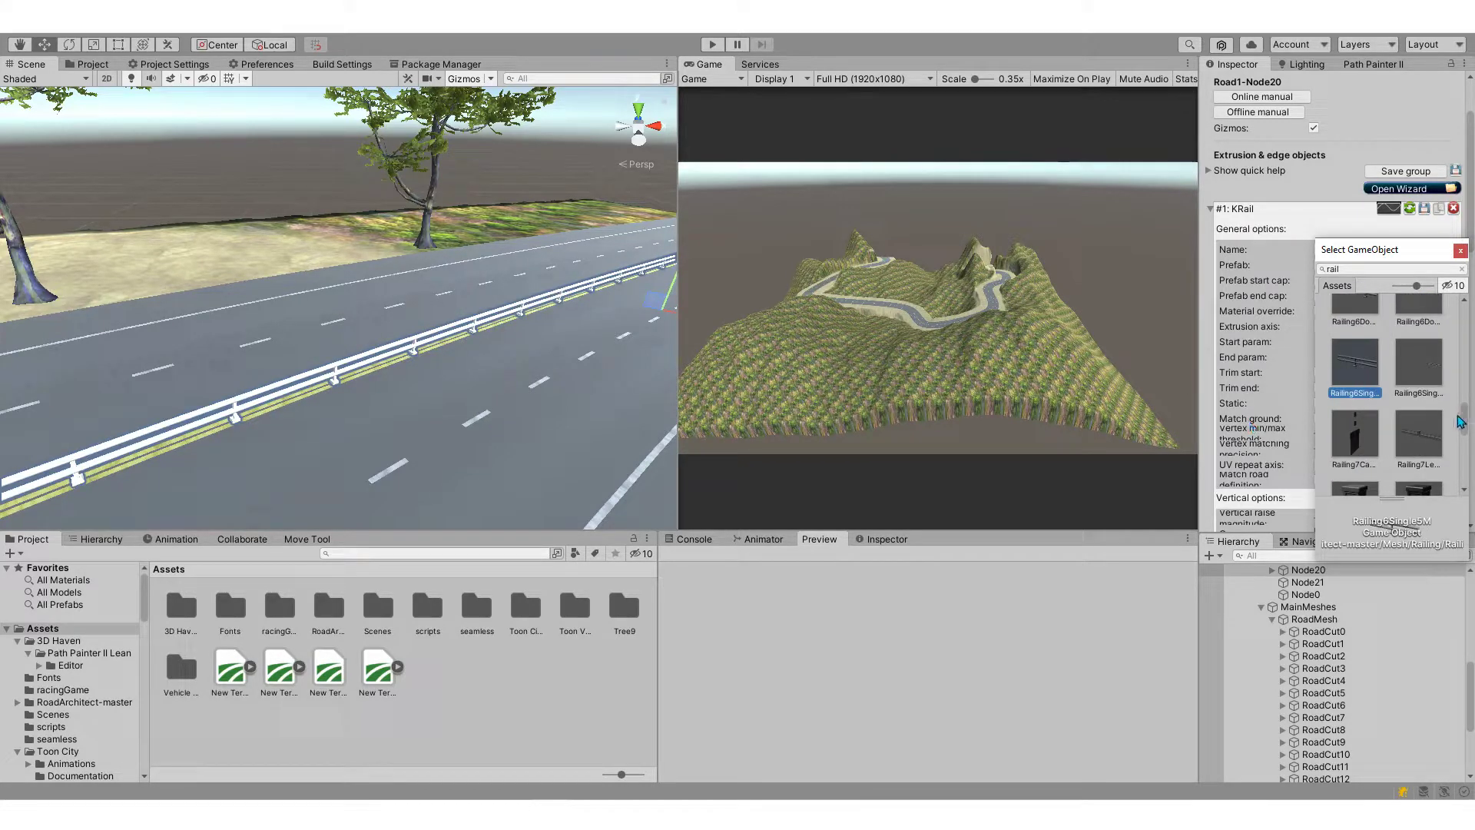
{"action": "key", "text": "Right"}
{"action": "key", "text": "Left"}
{"action": "key", "text": "Left"}
{"action": "key", "text": "Left"}
{"action": "left_click_drag", "start_coordinate": [487, 422], "coordinate": [138, 365], "text": "alt"}
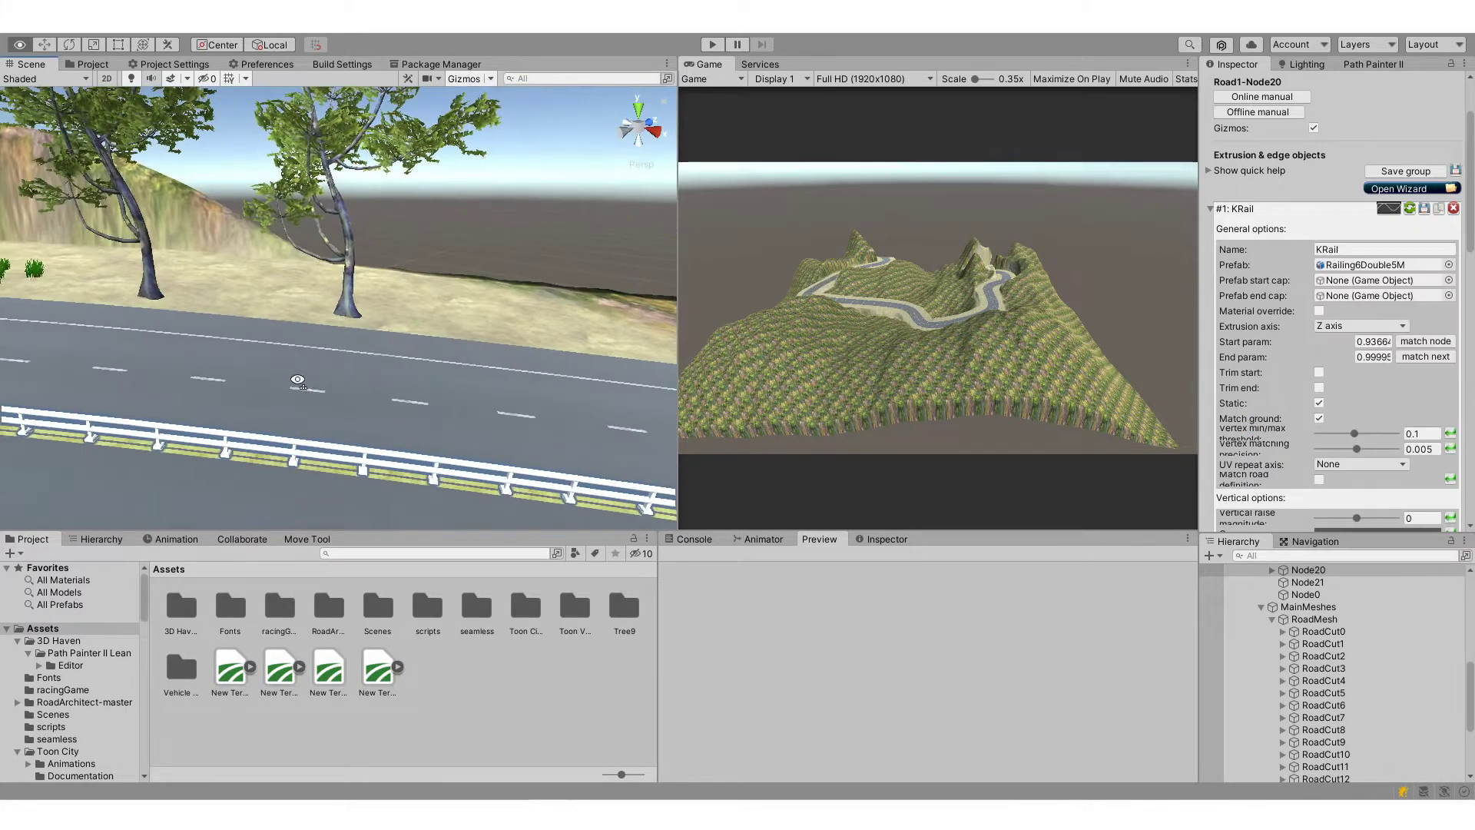
{"action": "left_click_drag", "start_coordinate": [138, 365], "coordinate": [108, 367], "text": "alt"}
- Compare Railing6Double20M, then settle on Railing6Double5M as the KRail prefab
{"action": "left_click", "coordinate": [1448, 264]}
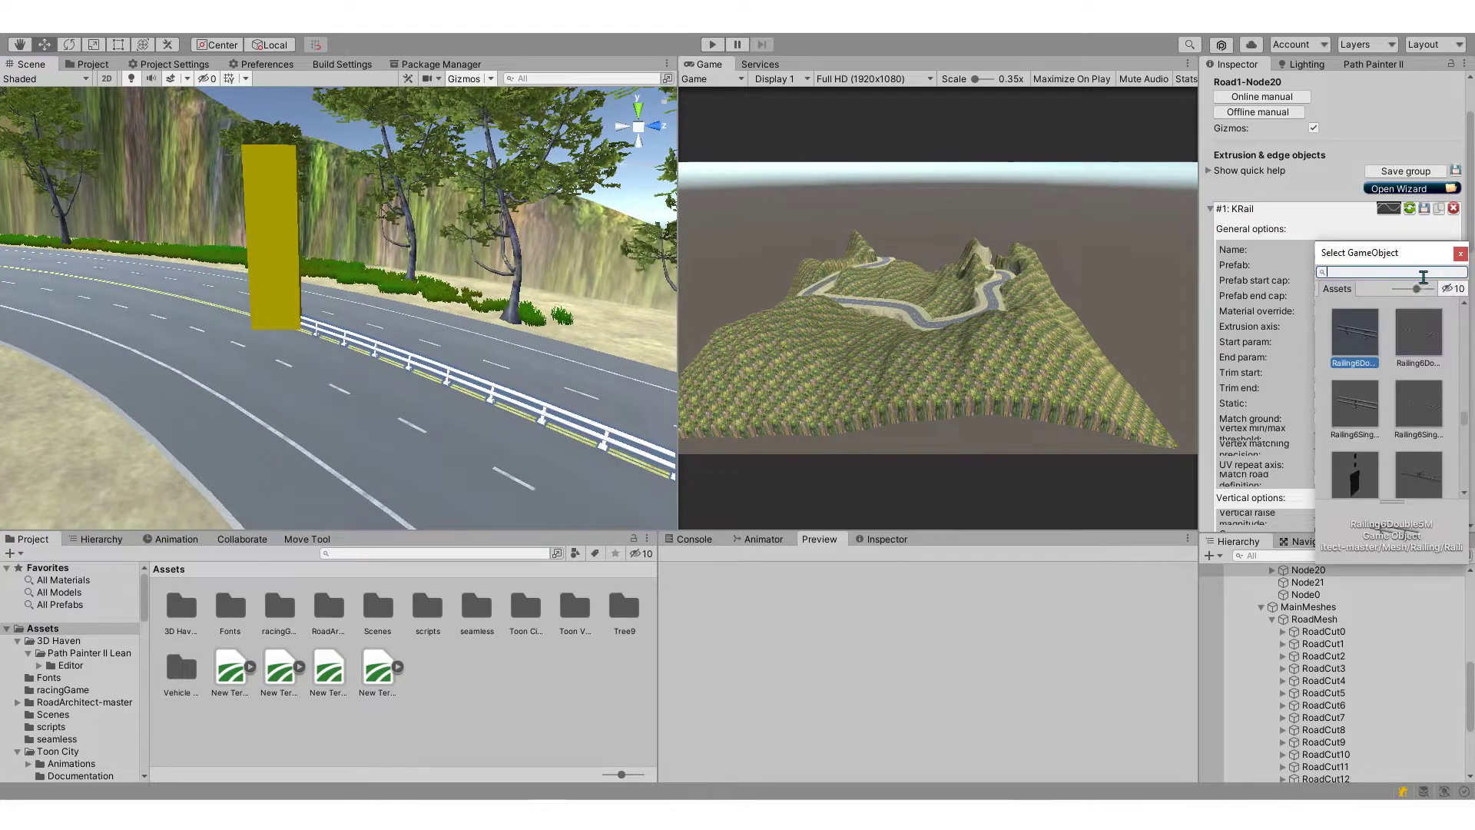
{"action": "left_click", "coordinate": [1408, 341]}
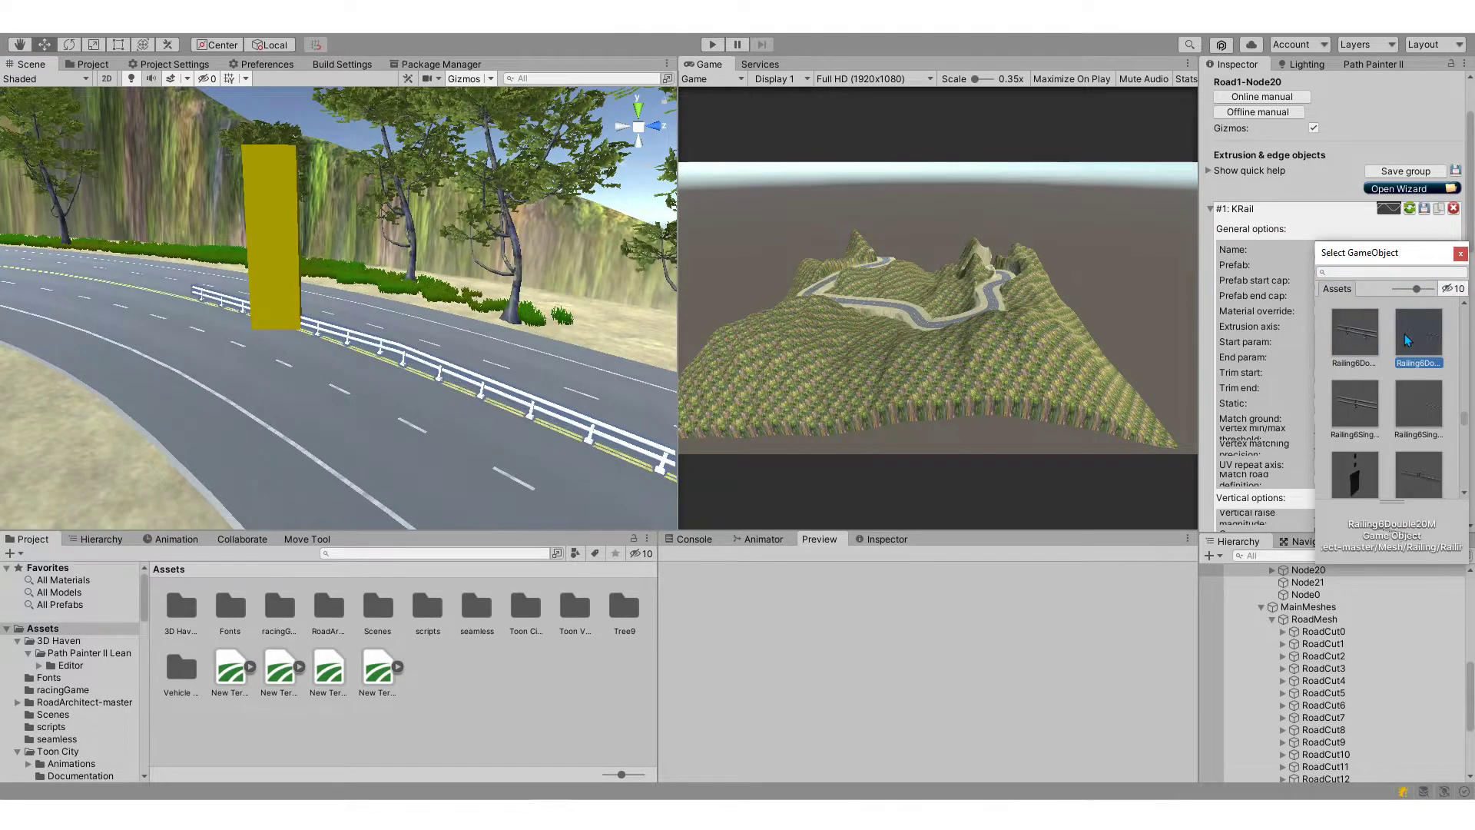
{"action": "key", "text": "Left"}
{"action": "key", "text": "Left"}
{"action": "key", "text": "Right"}
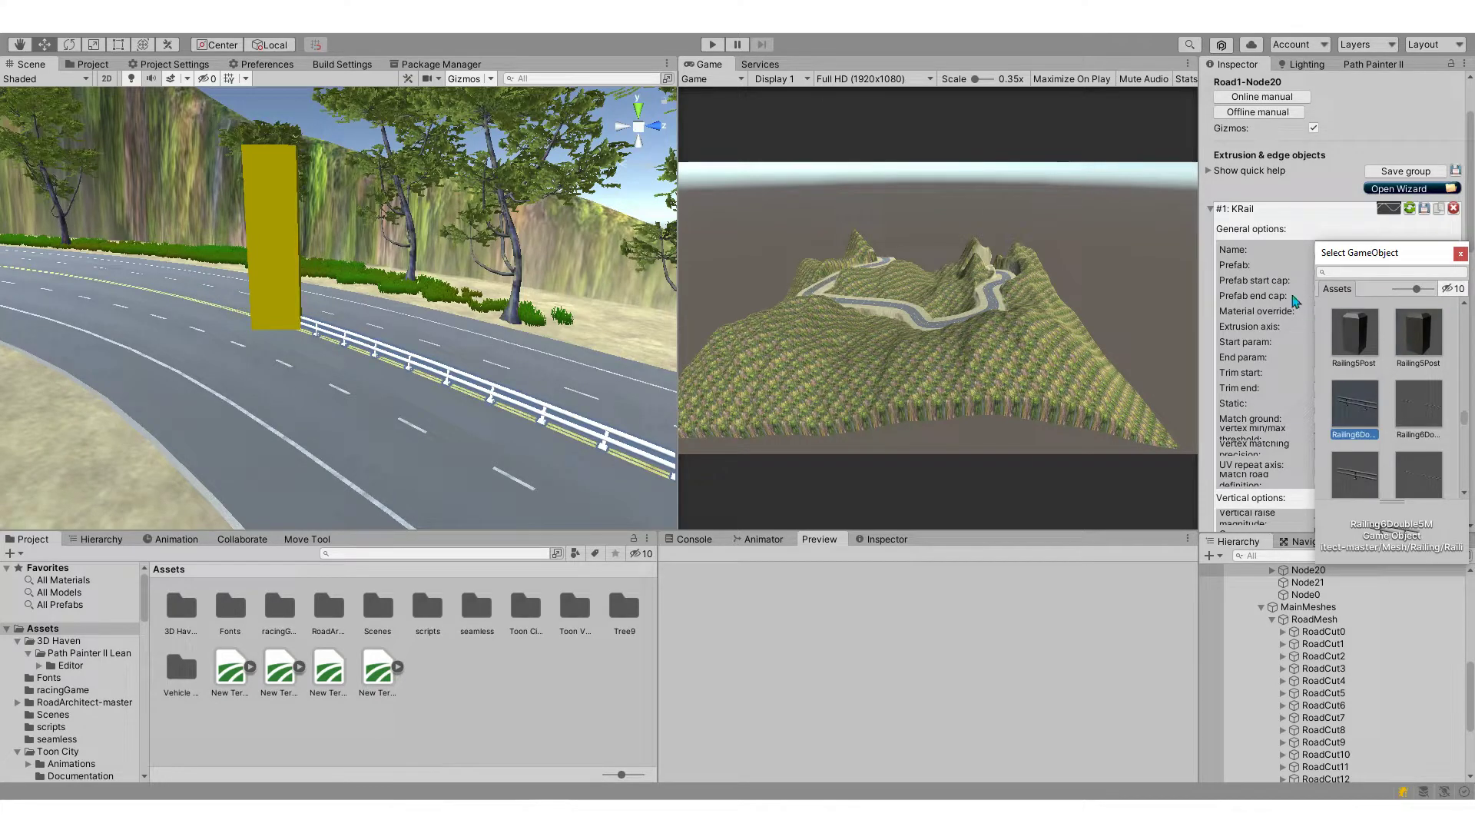
{"action": "left_click", "coordinate": [1263, 267]}
{"action": "scroll", "coordinate": [1452, 238], "scroll_direction": "down", "scroll_amount": 5}
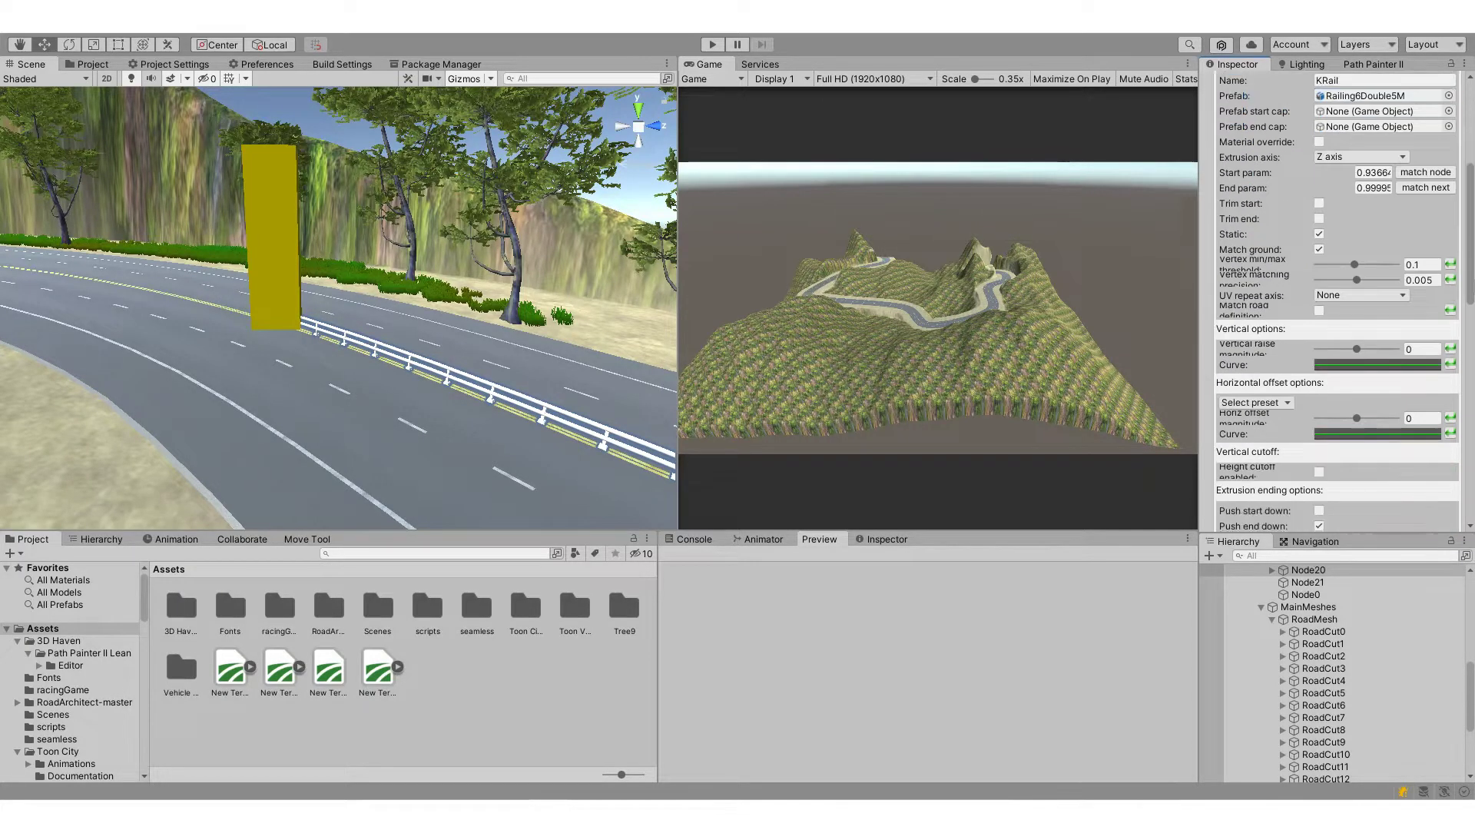
- Apply the Match road left edge preset (-10 m offset) to the KRail rail and collapse its foldout
{"action": "scroll", "coordinate": [1260, 331], "scroll_direction": "down", "scroll_amount": 1}
{"action": "left_click", "coordinate": [1255, 310]}
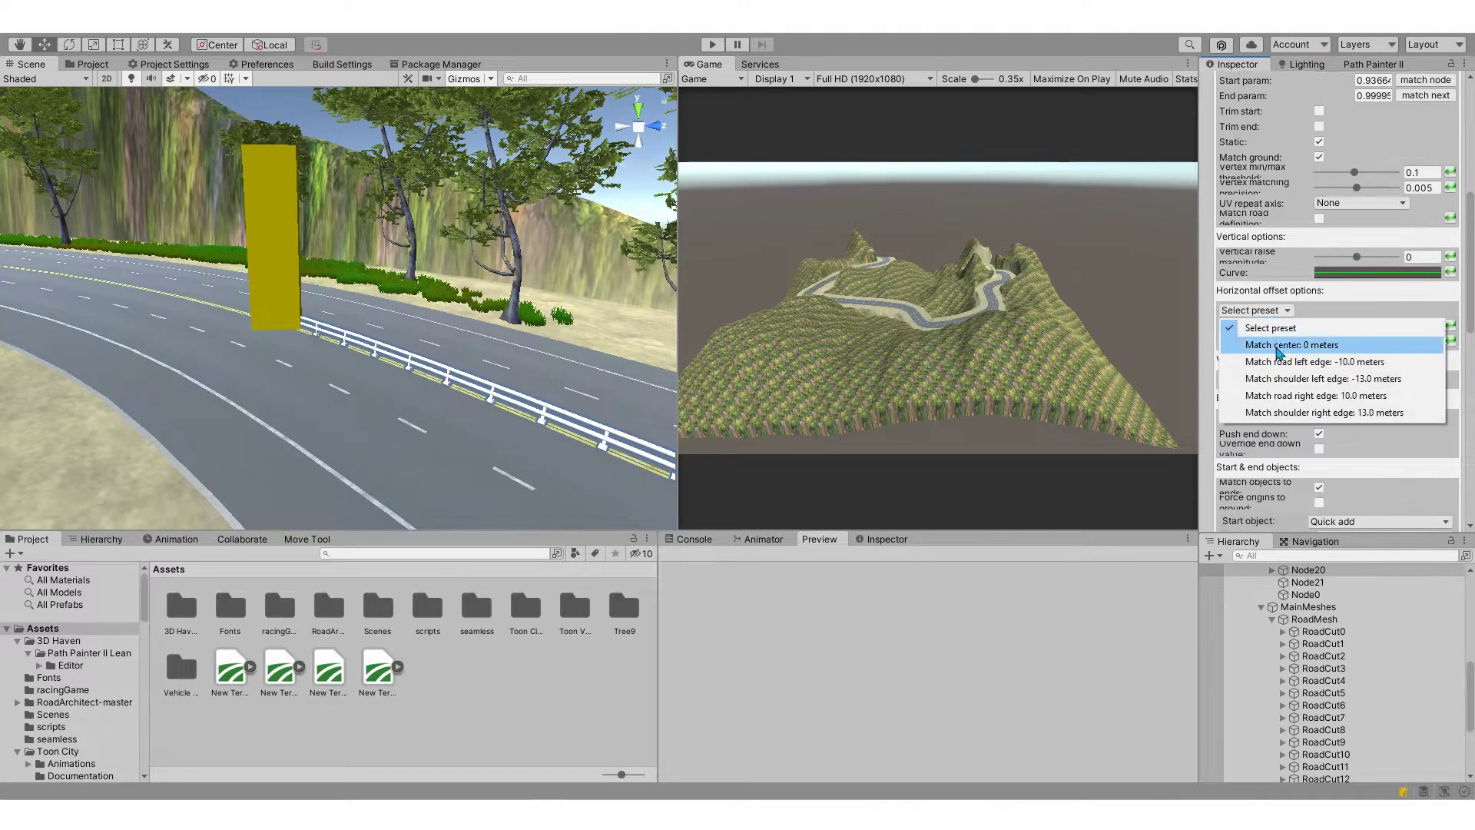
{"action": "left_click", "coordinate": [1273, 364]}
{"action": "mouse_move", "coordinate": [404, 374]}
{"action": "right_mouse_down"}
{"action": "mouse_move", "coordinate": [445, 372]}
{"action": "mouse_move", "coordinate": [221, 349]}
{"action": "mouse_move", "coordinate": [504, 390]}
{"action": "right_mouse_up"}
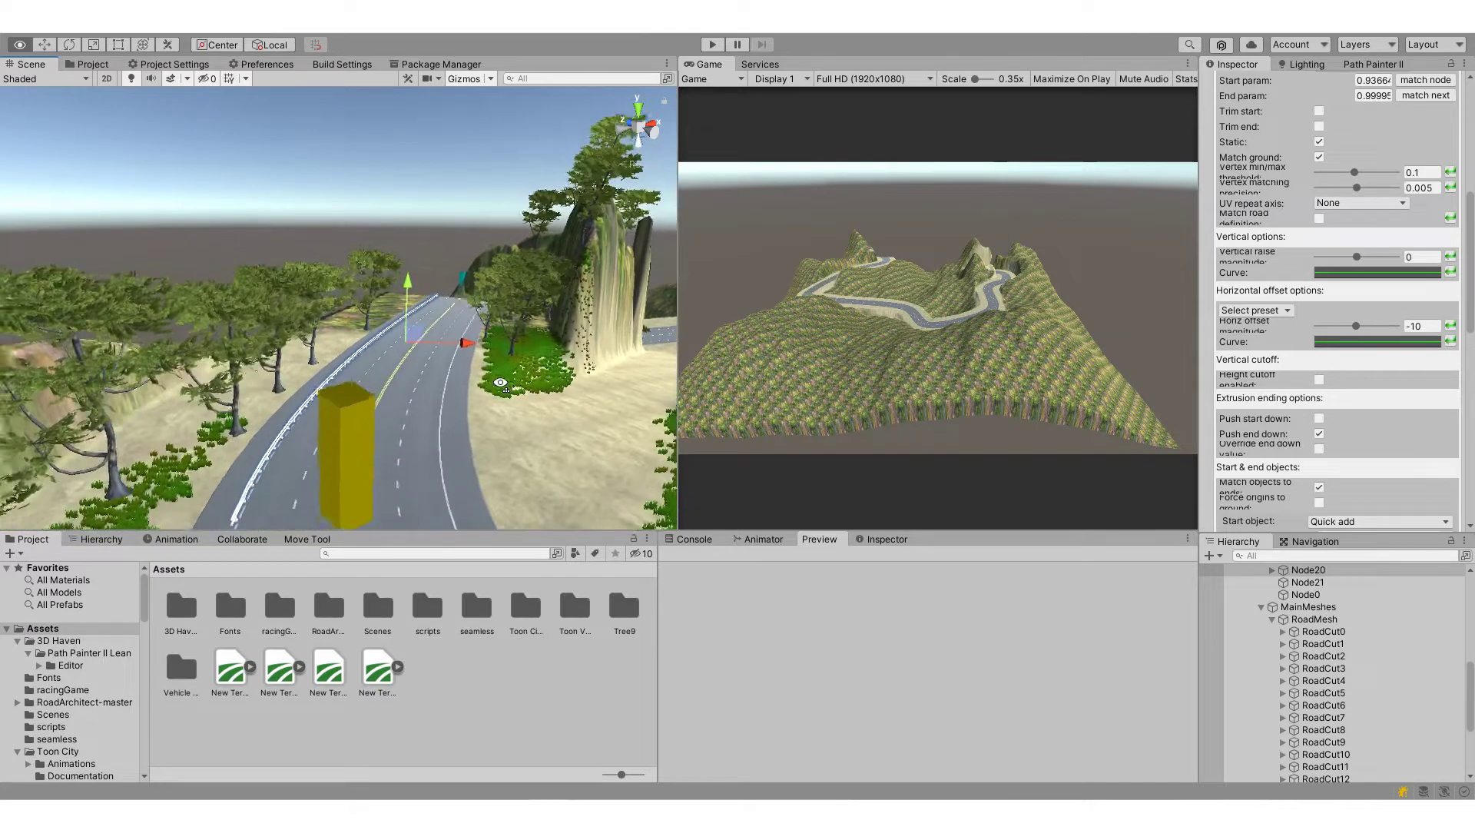
{"action": "left_click", "coordinate": [1242, 557]}
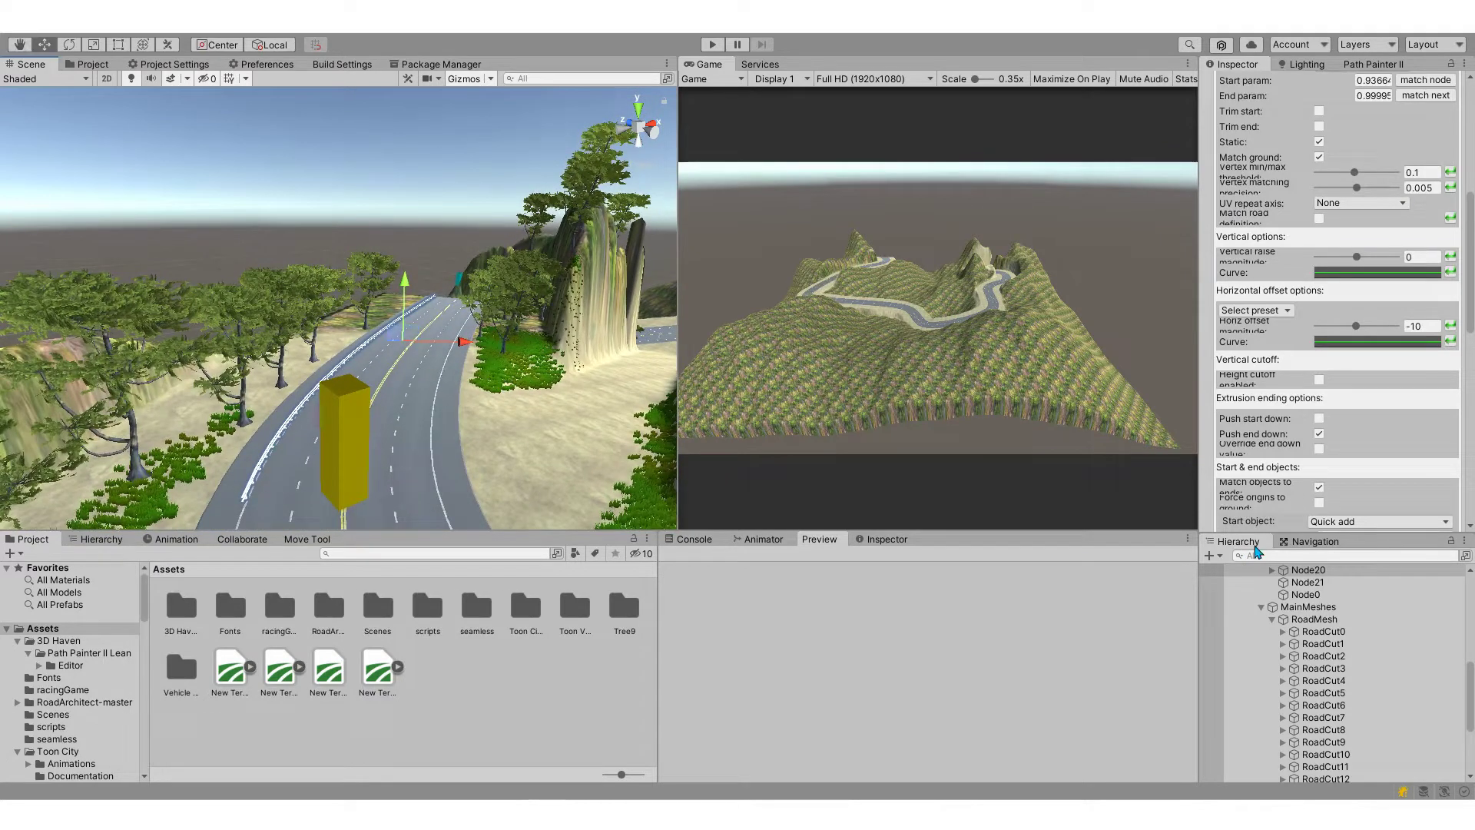
{"action": "scroll", "coordinate": [1337, 307], "scroll_direction": "up", "scroll_amount": 5}
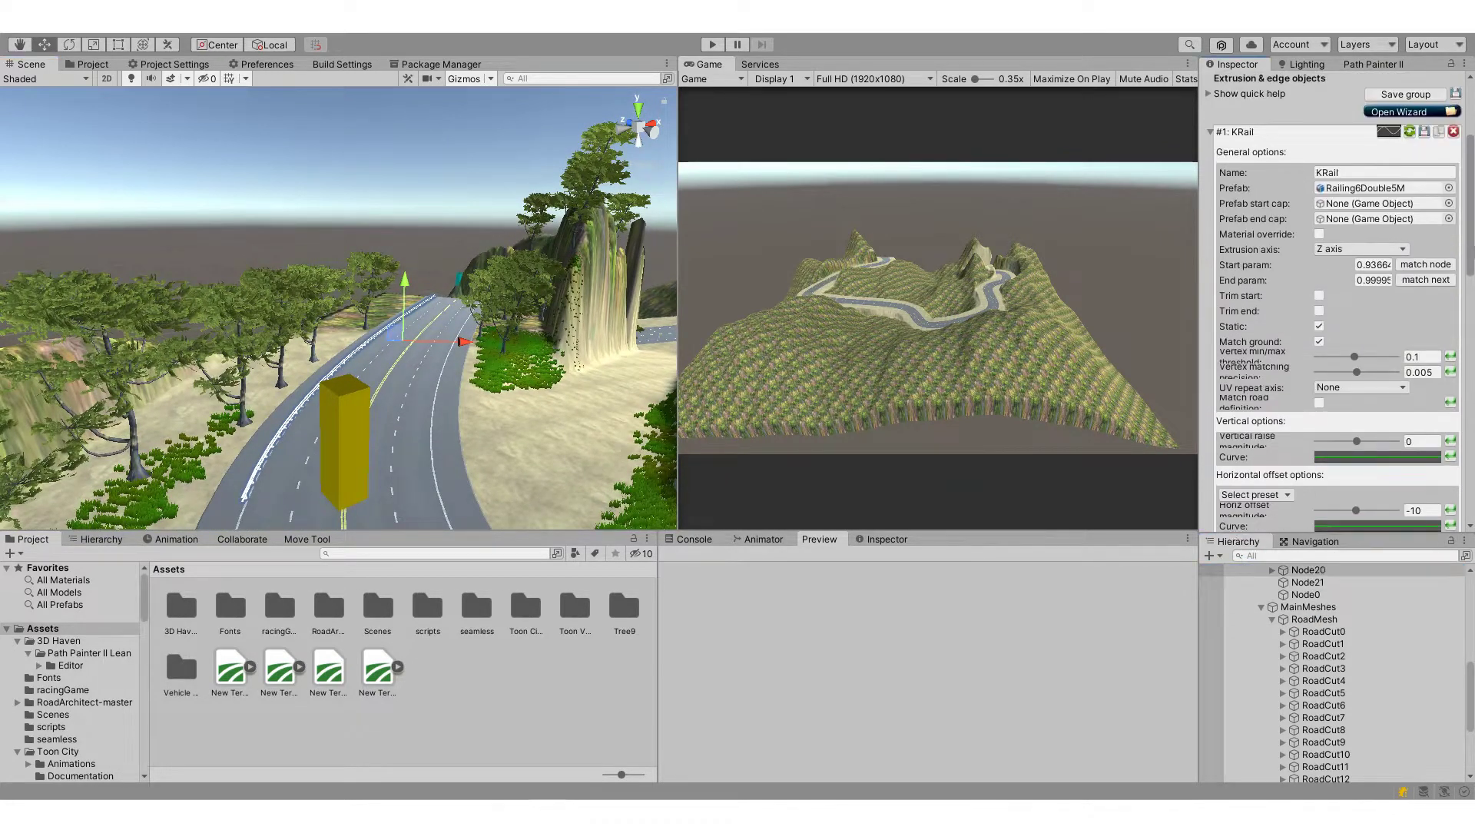
{"action": "scroll", "coordinate": [1469, 218], "scroll_direction": "up", "scroll_amount": 3}
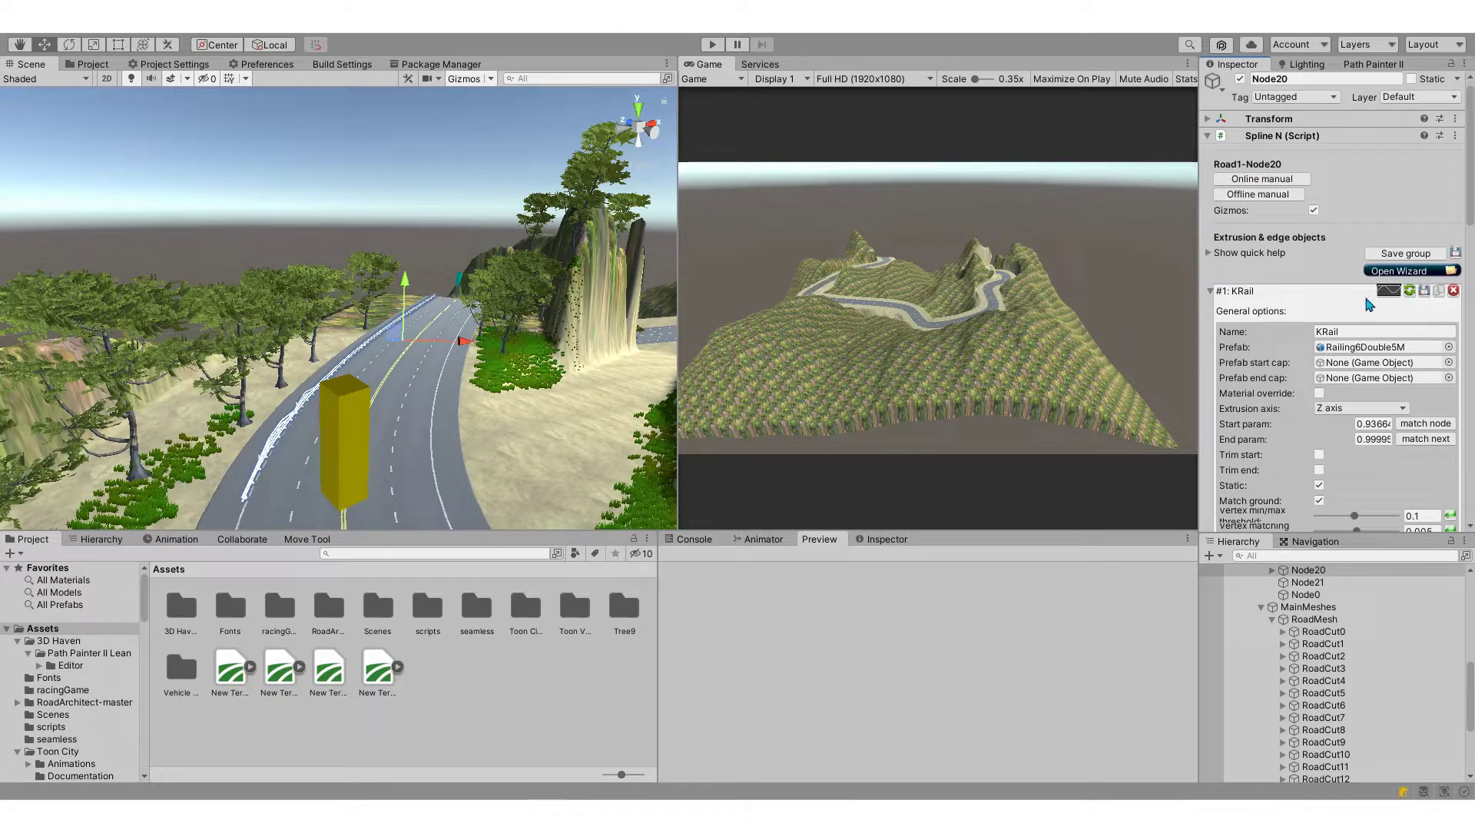
{"action": "left_click", "coordinate": [1211, 291]}
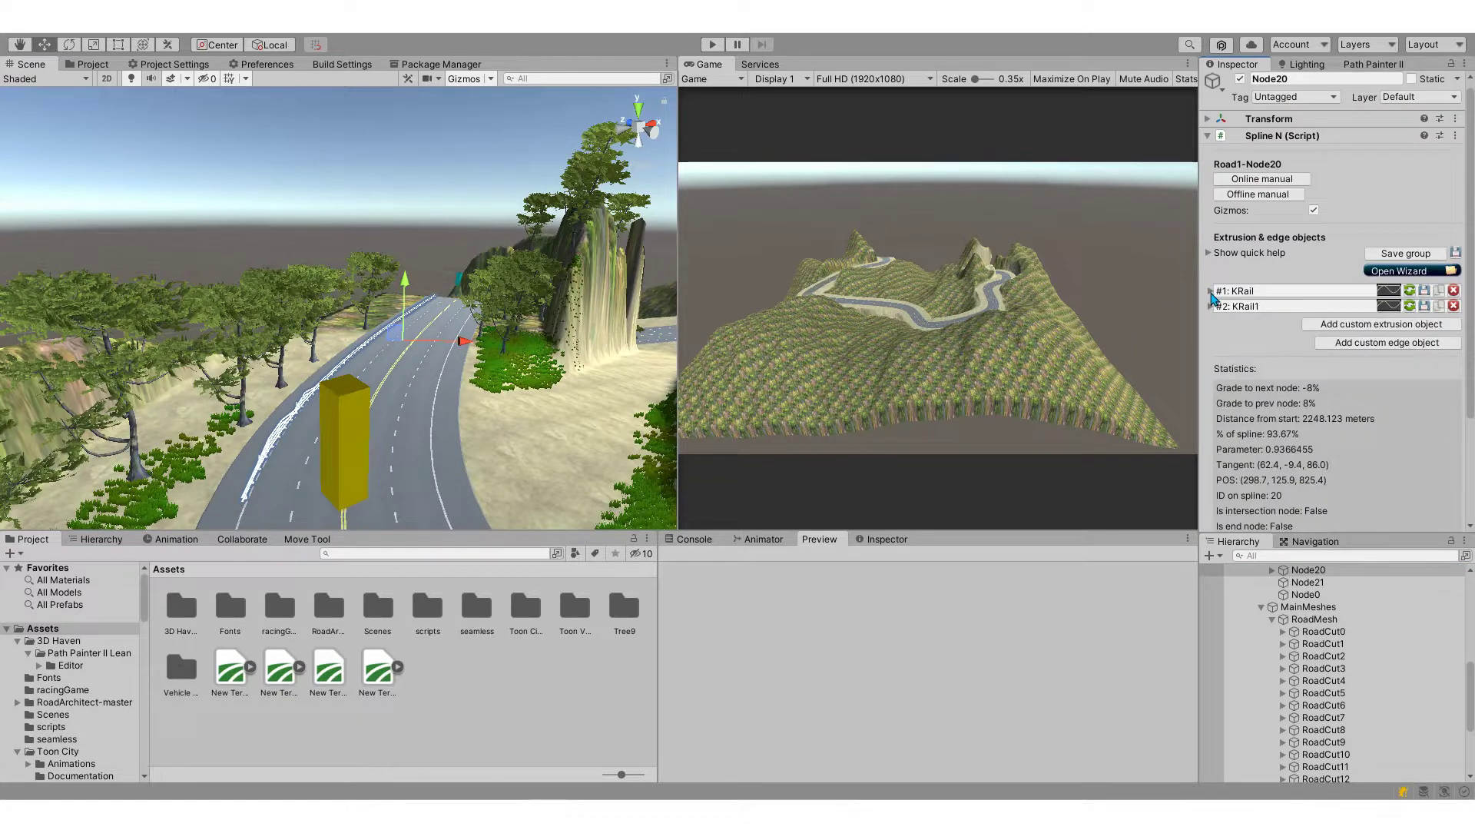
- Select the KRail1 rail under Node20 and rotate it toward the road's left edge
{"action": "left_click", "coordinate": [1272, 570]}
{"action": "left_click", "coordinate": [1314, 594]}
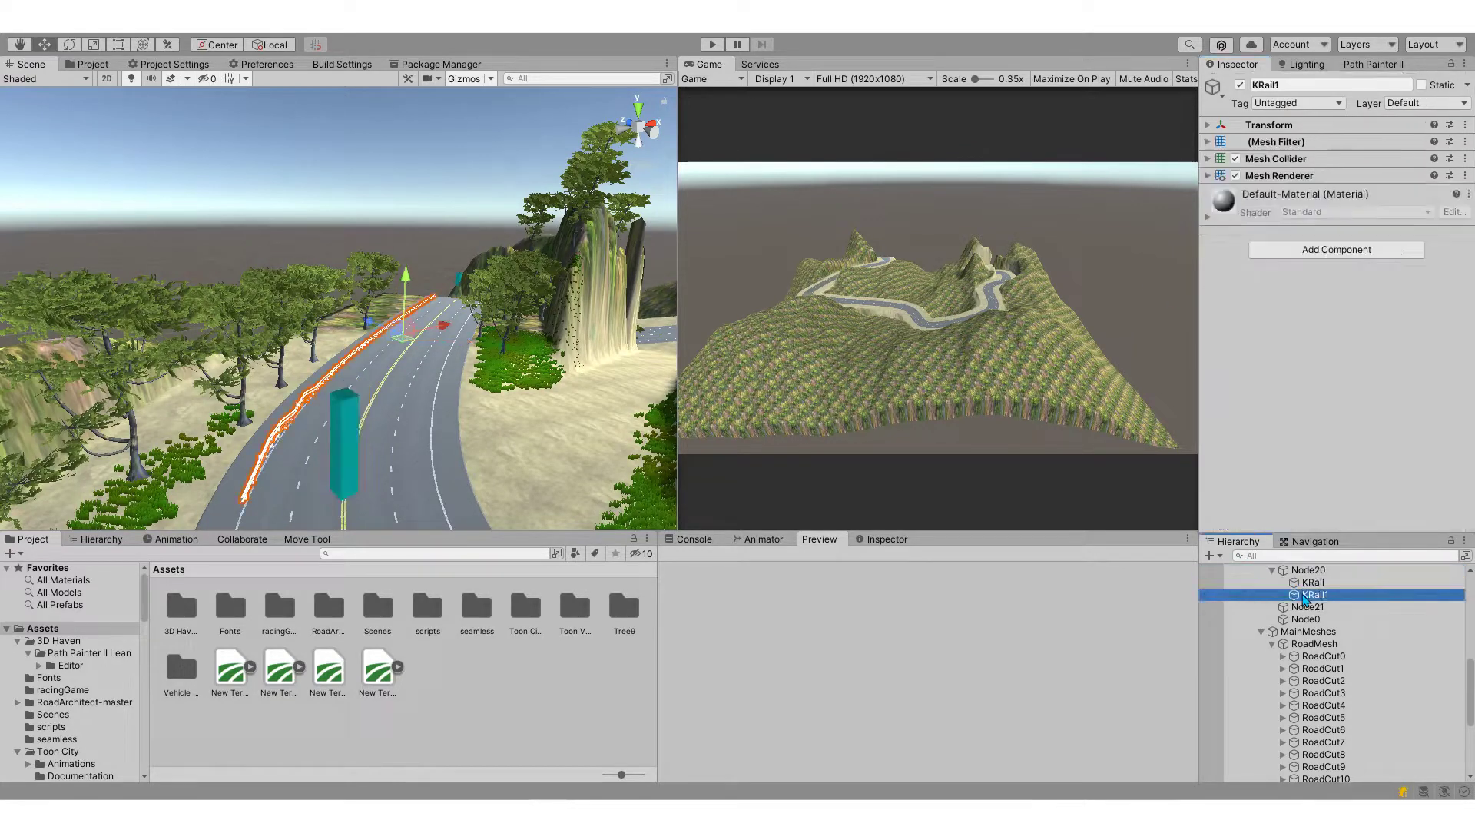
{"action": "key", "text": "e"}
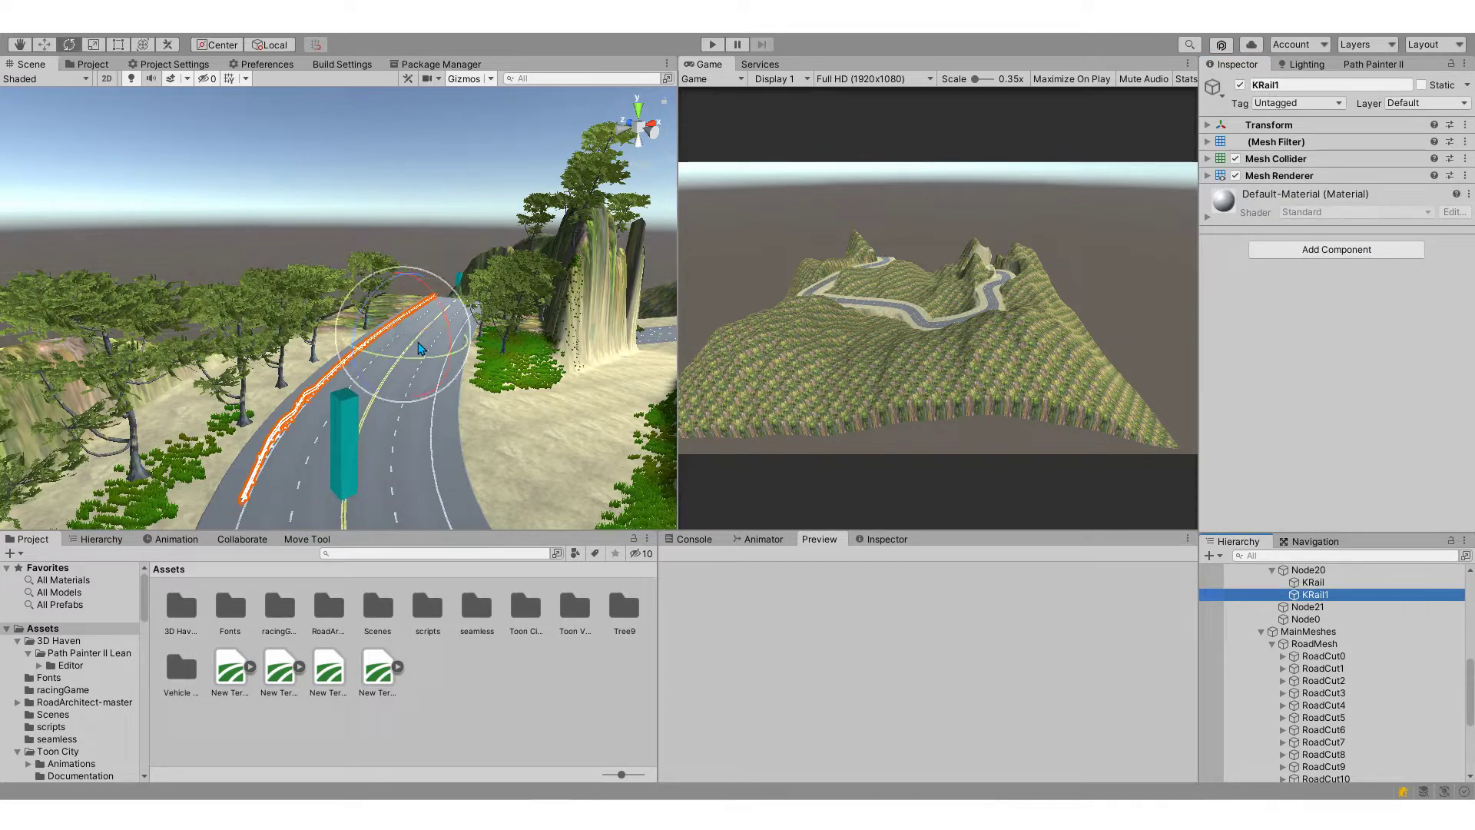
{"action": "left_click", "coordinate": [419, 365]}
{"action": "mouse_move", "coordinate": [419, 366]}
{"action": "left_mouse_down"}
{"action": "mouse_move", "coordinate": [386, 361]}
{"action": "mouse_move", "coordinate": [403, 352]}
{"action": "left_mouse_up"}
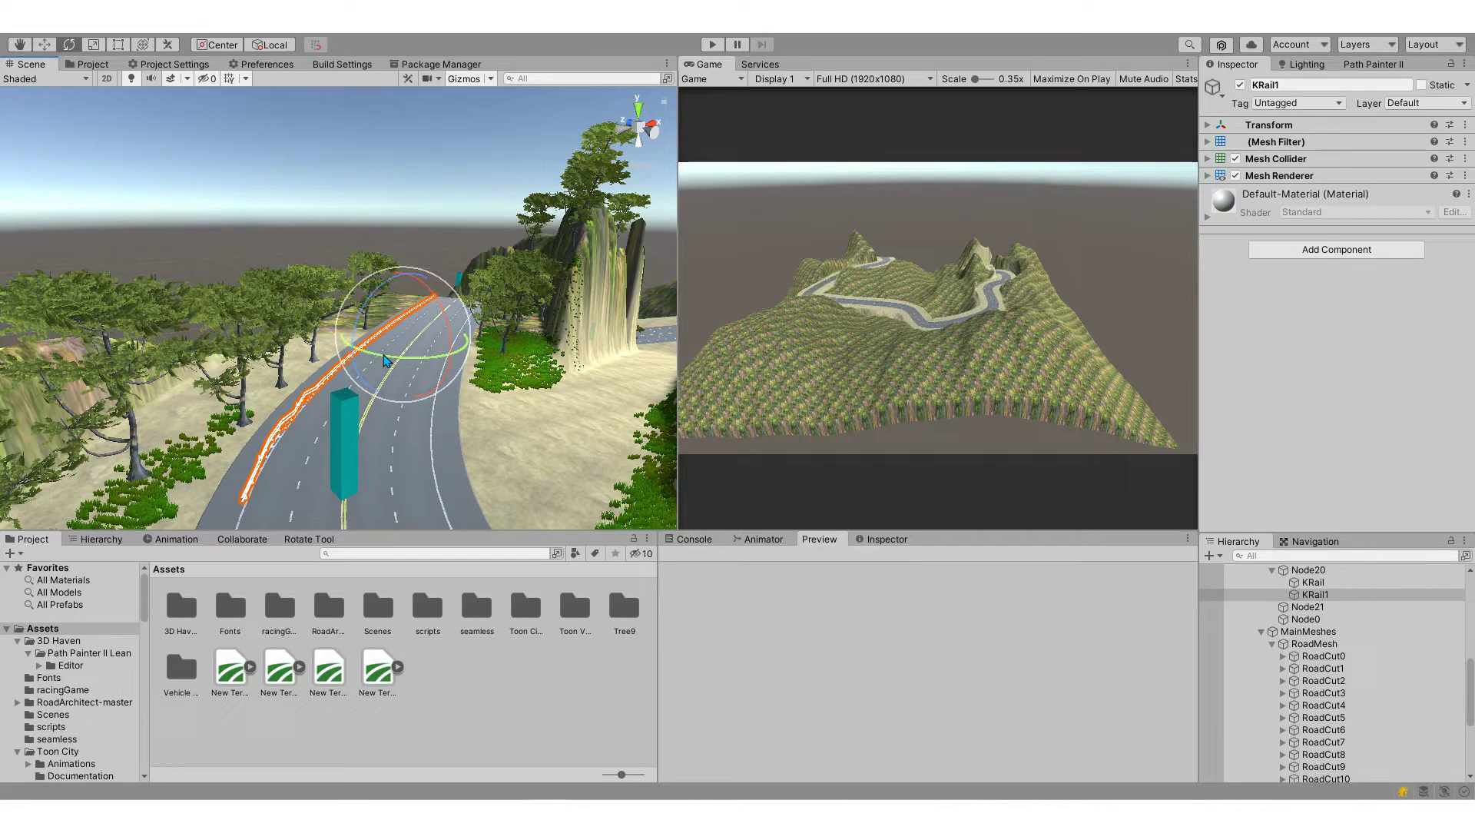
{"action": "key", "text": "w"}
{"action": "key", "text": "e"}
{"action": "mouse_move", "coordinate": [404, 352]}
{"action": "left_mouse_down"}
{"action": "mouse_move", "coordinate": [473, 369]}
{"action": "mouse_move", "coordinate": [484, 394]}
{"action": "mouse_move", "coordinate": [525, 294]}
{"action": "mouse_move", "coordinate": [538, 304]}
{"action": "mouse_move", "coordinate": [483, 361]}
{"action": "mouse_move", "coordinate": [500, 329]}
{"action": "mouse_move", "coordinate": [318, 262]}
{"action": "left_mouse_up"}
{"action": "key", "text": "w"}
- Move and rotate KRail1 onto the road, then delete it
{"action": "key", "text": "t"}
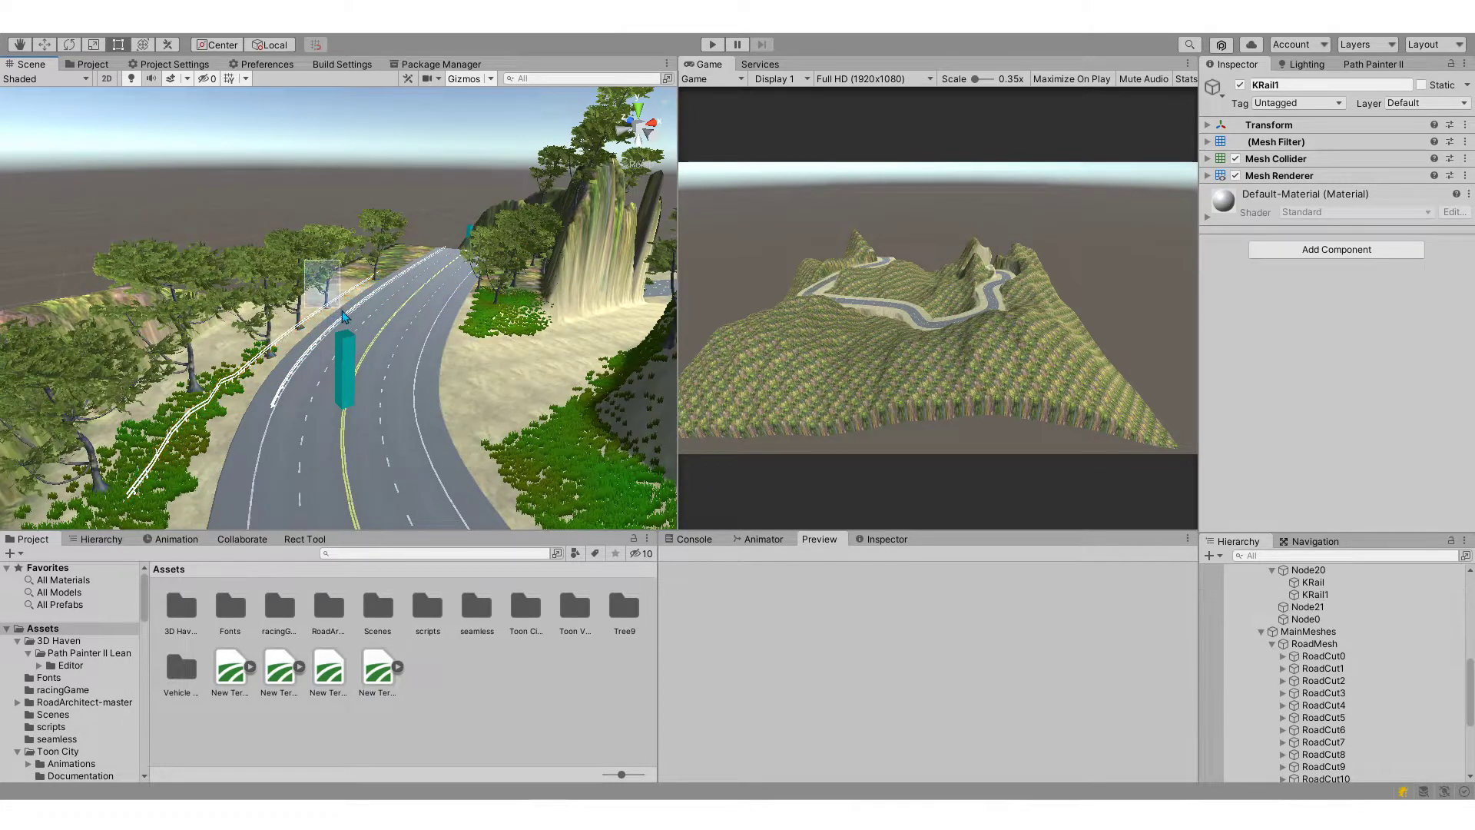
{"action": "key", "text": "w"}
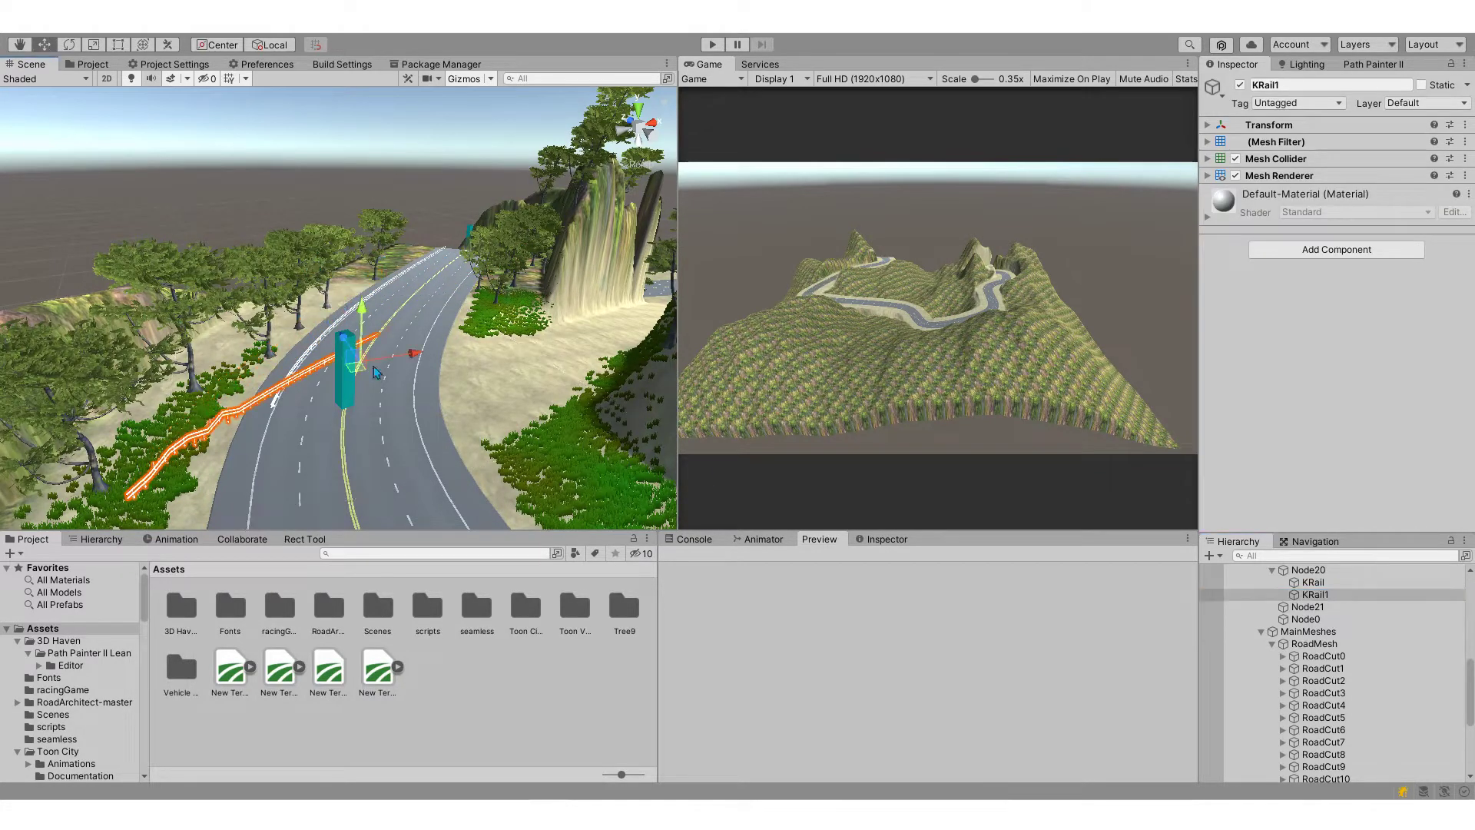
{"action": "left_click_drag", "start_coordinate": [318, 263], "coordinate": [464, 472]}
{"action": "right_click_drag", "start_coordinate": [464, 472], "coordinate": [389, 428]}
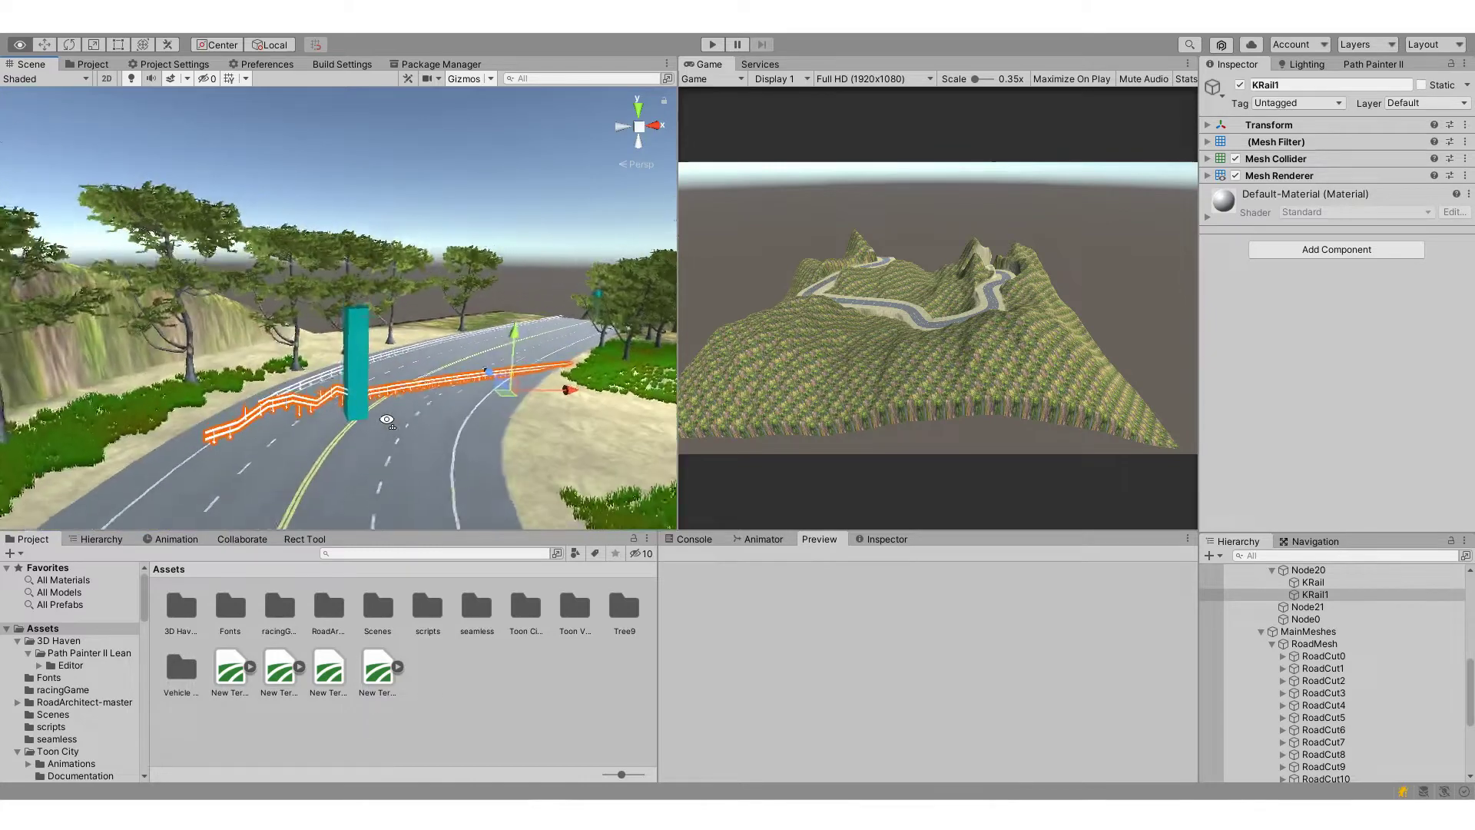
{"action": "key", "text": "e"}
{"action": "mouse_move", "coordinate": [499, 397]}
{"action": "left_mouse_down"}
{"action": "mouse_move", "coordinate": [489, 333]}
{"action": "mouse_move", "coordinate": [457, 413]}
{"action": "mouse_move", "coordinate": [519, 471]}
{"action": "left_mouse_up"}
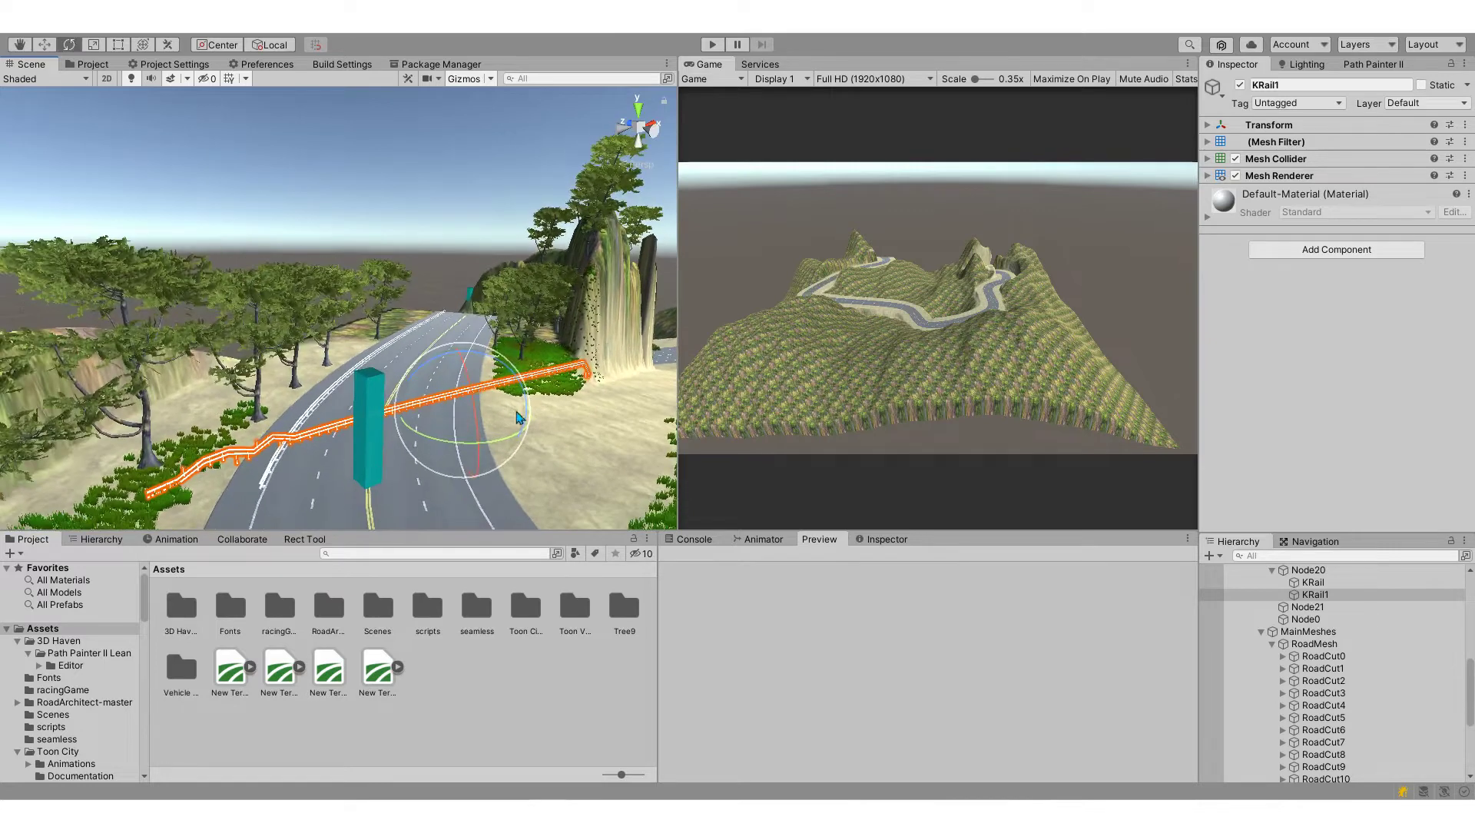
{"action": "key", "text": "Delete"}
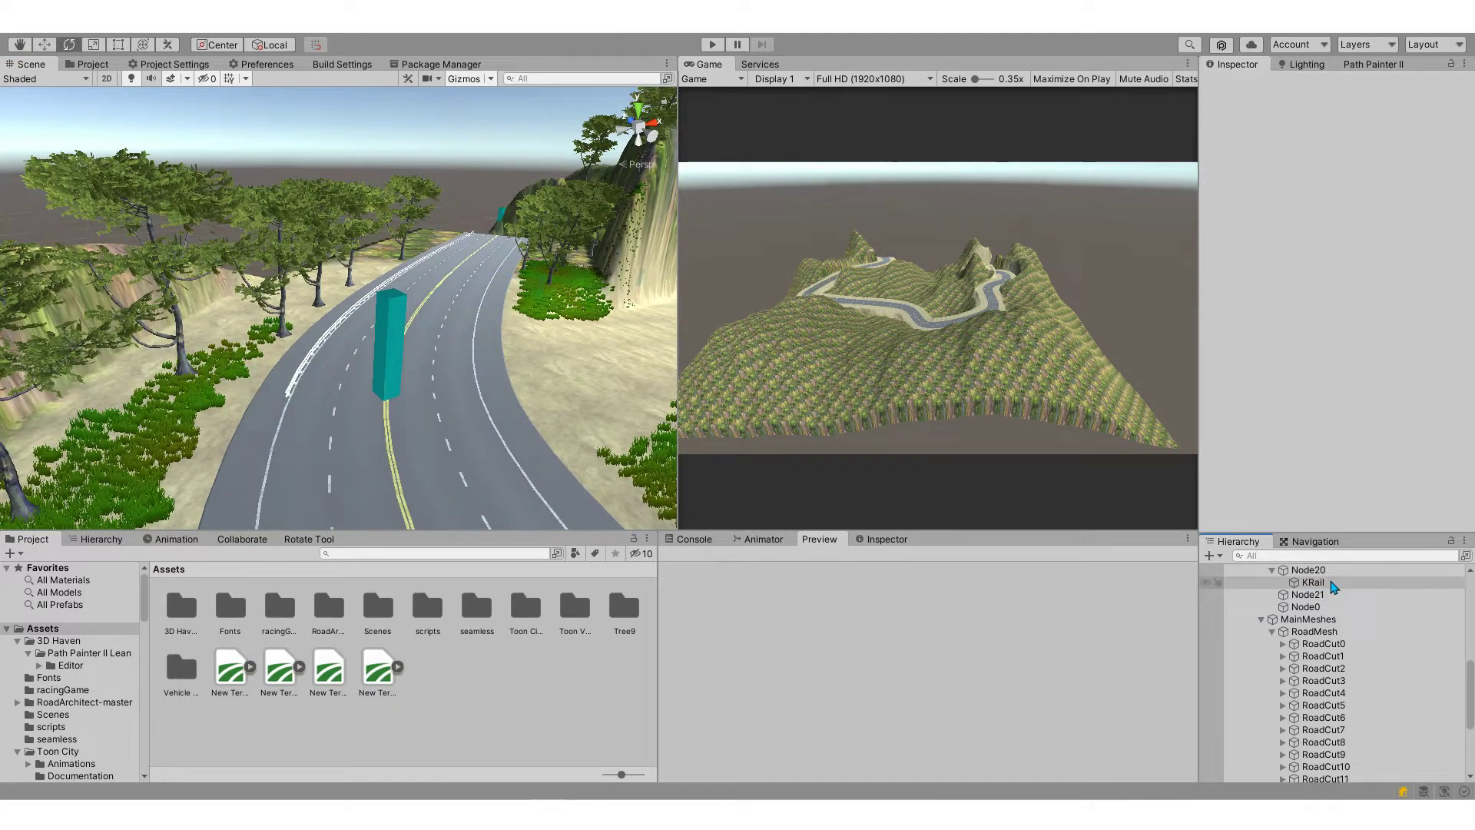
- Duplicate KRail and set the copy's scale to X 0.5 and Z 0.2
{"action": "left_click", "coordinate": [1333, 584]}
{"action": "key", "text": "ctrl+d"}
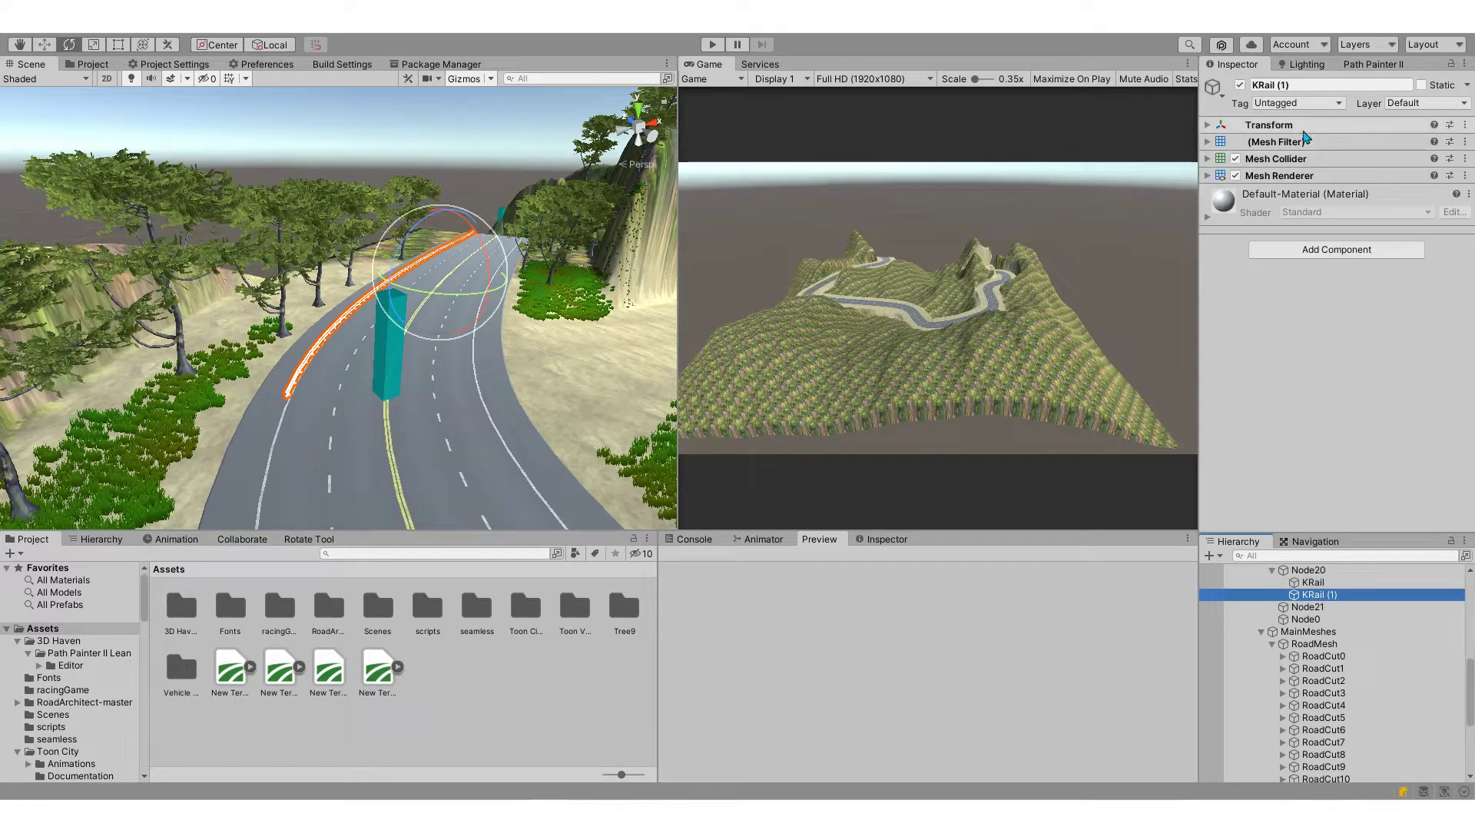
{"action": "left_click", "coordinate": [1298, 126]}
{"action": "left_click", "coordinate": [1449, 174]}
{"action": "key", "text": "BackSpace"}
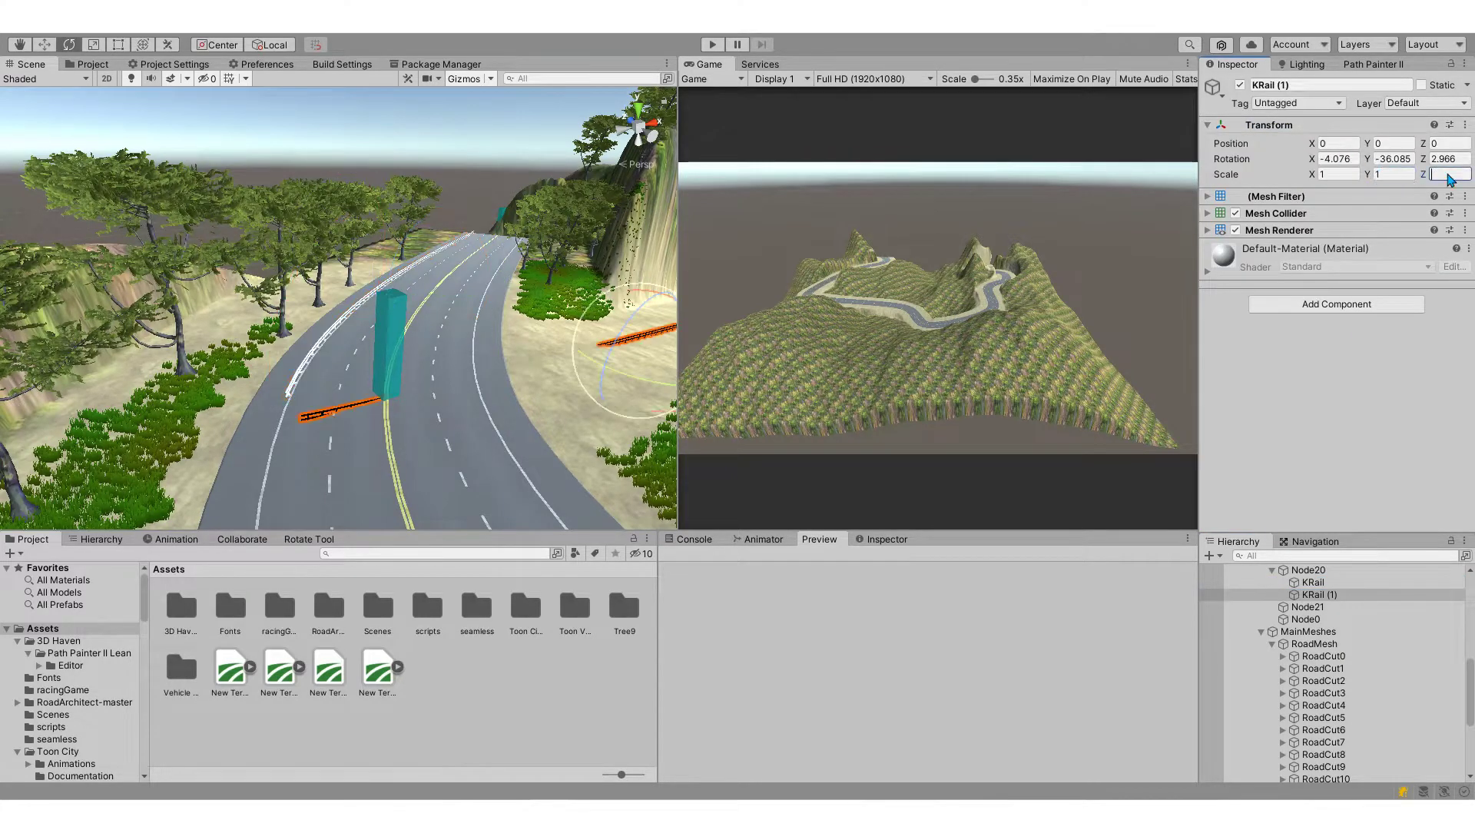
{"action": "type", "text": "0.2"}
{"action": "key", "text": "Return"}
{"action": "left_click_drag", "start_coordinate": [446, 331], "coordinate": [361, 331], "text": "alt"}
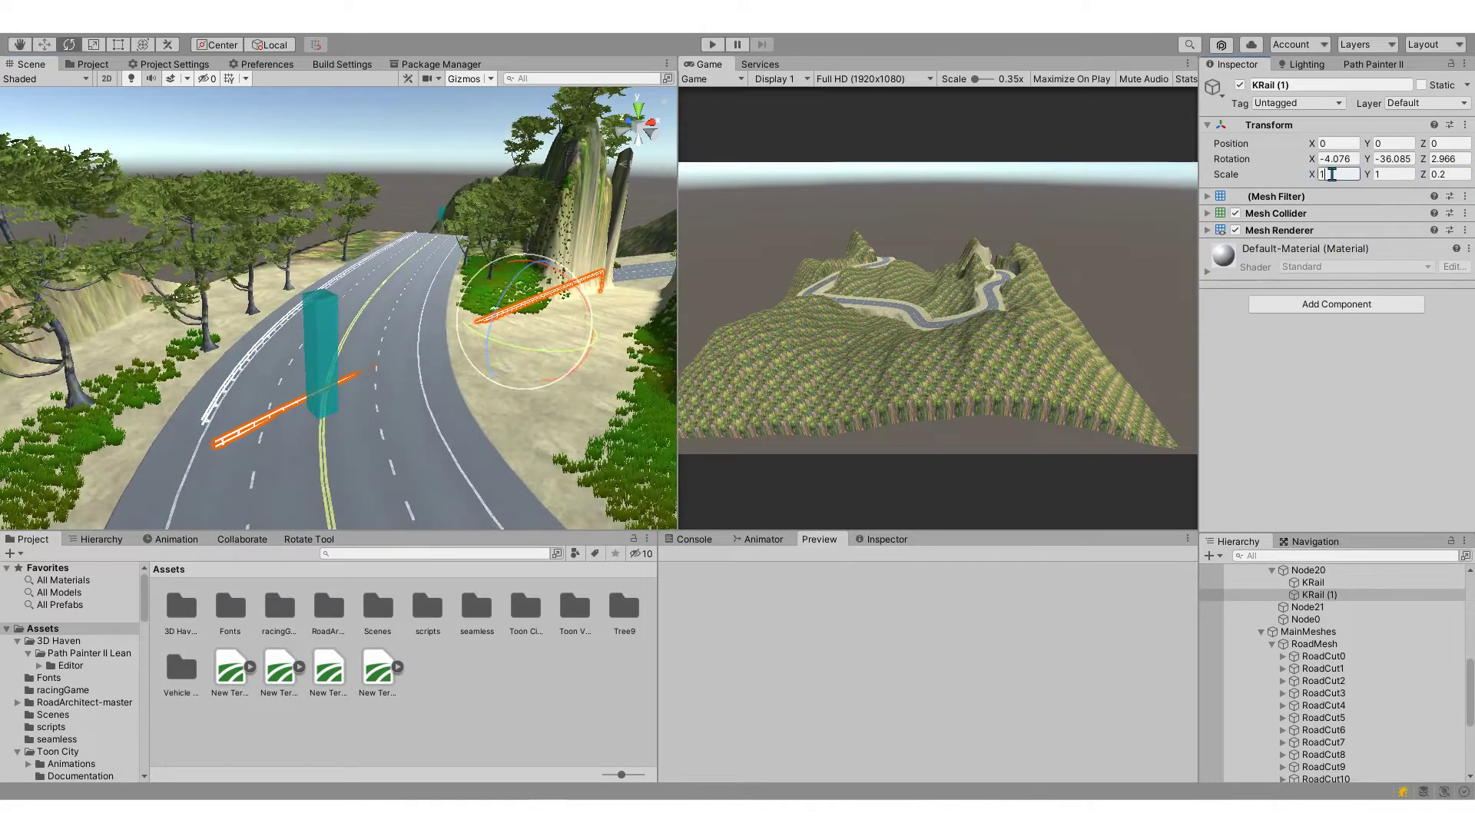
{"action": "left_click", "coordinate": [1331, 175]}
{"action": "type", "text": ".5"}
{"action": "key", "text": "Return"}
- Move and tilt the KRail (1) copy to -5.5, 0.9, 0.1 along the road edge
{"action": "key", "text": "w"}
{"action": "mouse_move", "coordinate": [431, 345]}
{"action": "left_mouse_down"}
{"action": "mouse_move", "coordinate": [436, 315]}
{"action": "mouse_move", "coordinate": [461, 311]}
{"action": "mouse_move", "coordinate": [392, 301]}
{"action": "mouse_move", "coordinate": [357, 347]}
{"action": "left_mouse_up"}
{"action": "key", "text": "e"}
{"action": "key", "text": "w"}
{"action": "key", "text": "e"}
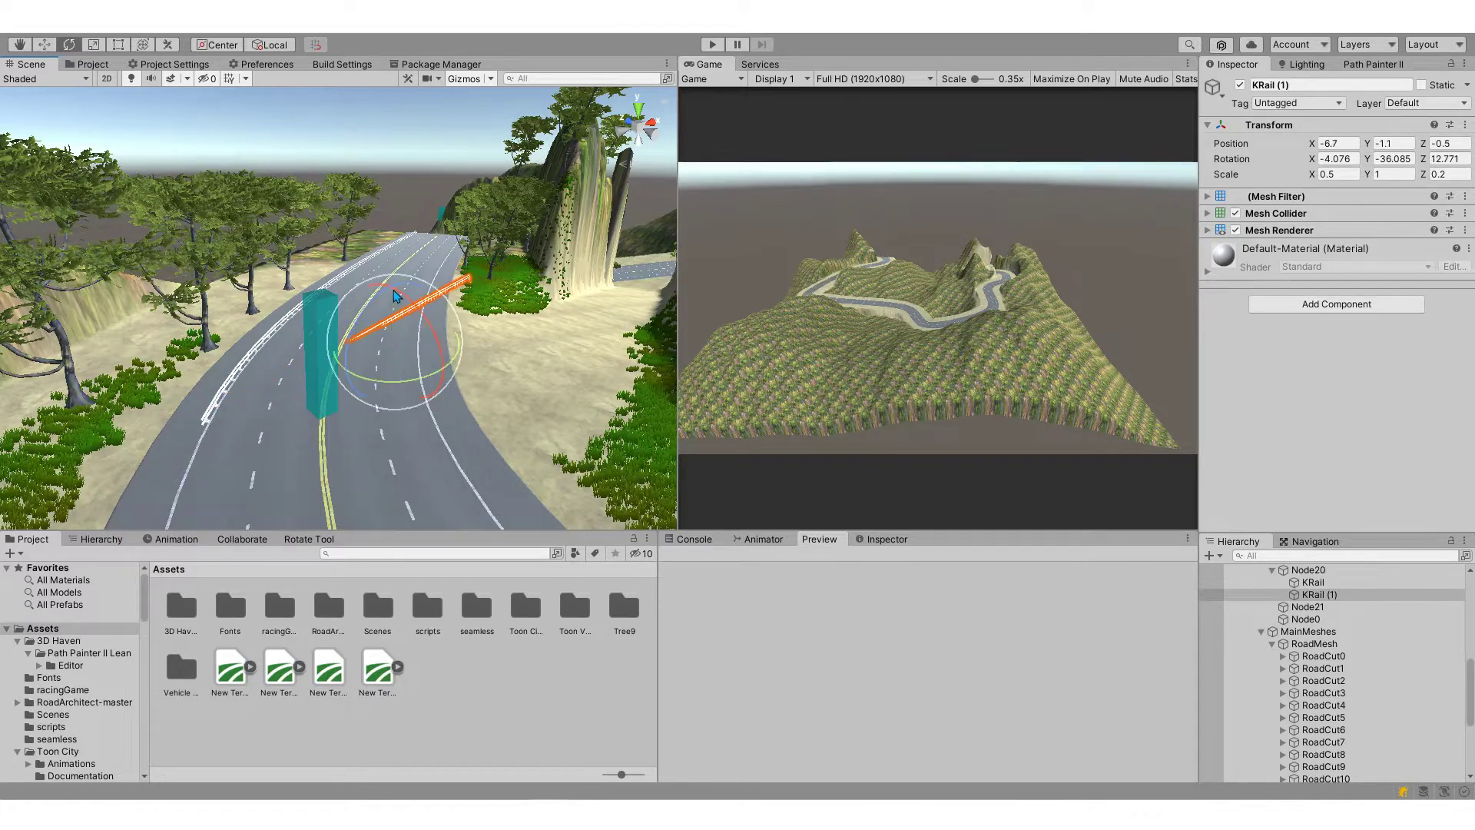
{"action": "mouse_move", "coordinate": [394, 298]}
{"action": "left_mouse_down"}
{"action": "mouse_move", "coordinate": [359, 324]}
{"action": "mouse_move", "coordinate": [405, 292]}
{"action": "left_mouse_up"}
{"action": "key", "text": "w"}
{"action": "right_click_drag", "start_coordinate": [406, 292], "coordinate": [357, 401]}
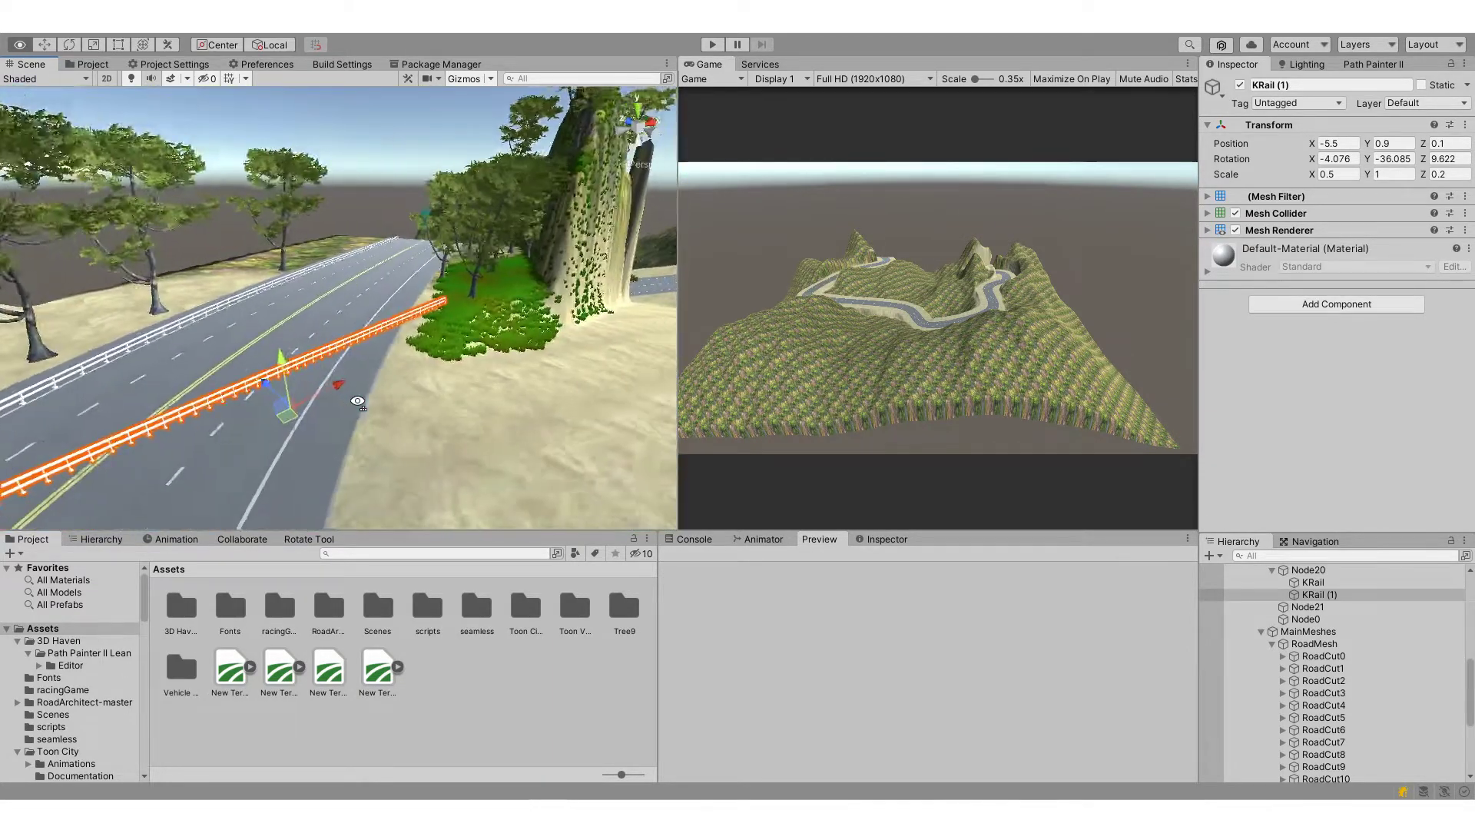
{"action": "mouse_move", "coordinate": [357, 401]}
{"action": "right_mouse_down"}
{"action": "mouse_move", "coordinate": [613, 257]}
{"action": "mouse_move", "coordinate": [411, 340]}
{"action": "right_mouse_up"}
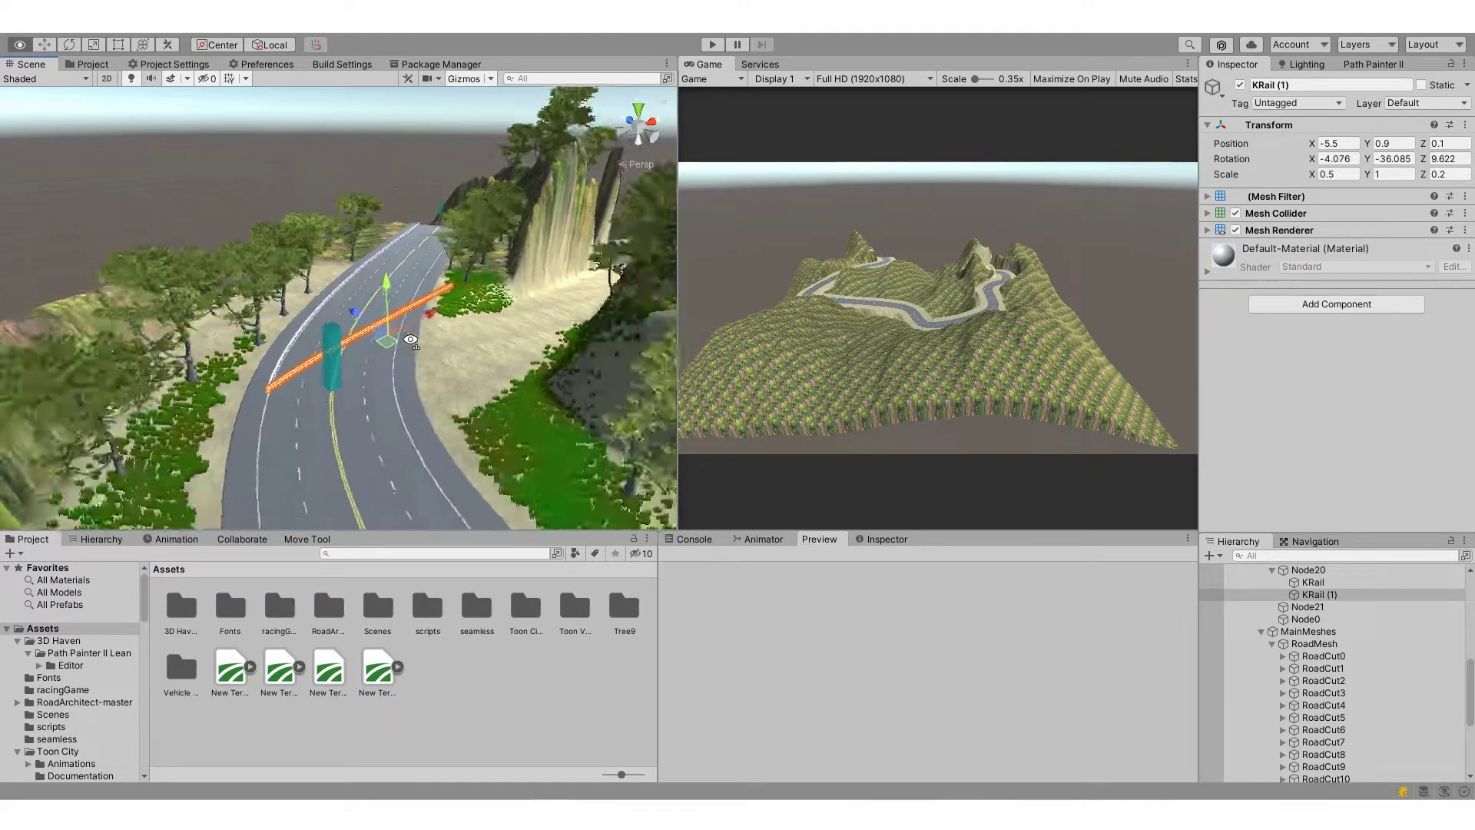
{"action": "left_click", "coordinate": [332, 372]}
- Select Node19 and add a KRail extrusion from the wizard
{"action": "key", "text": "f"}
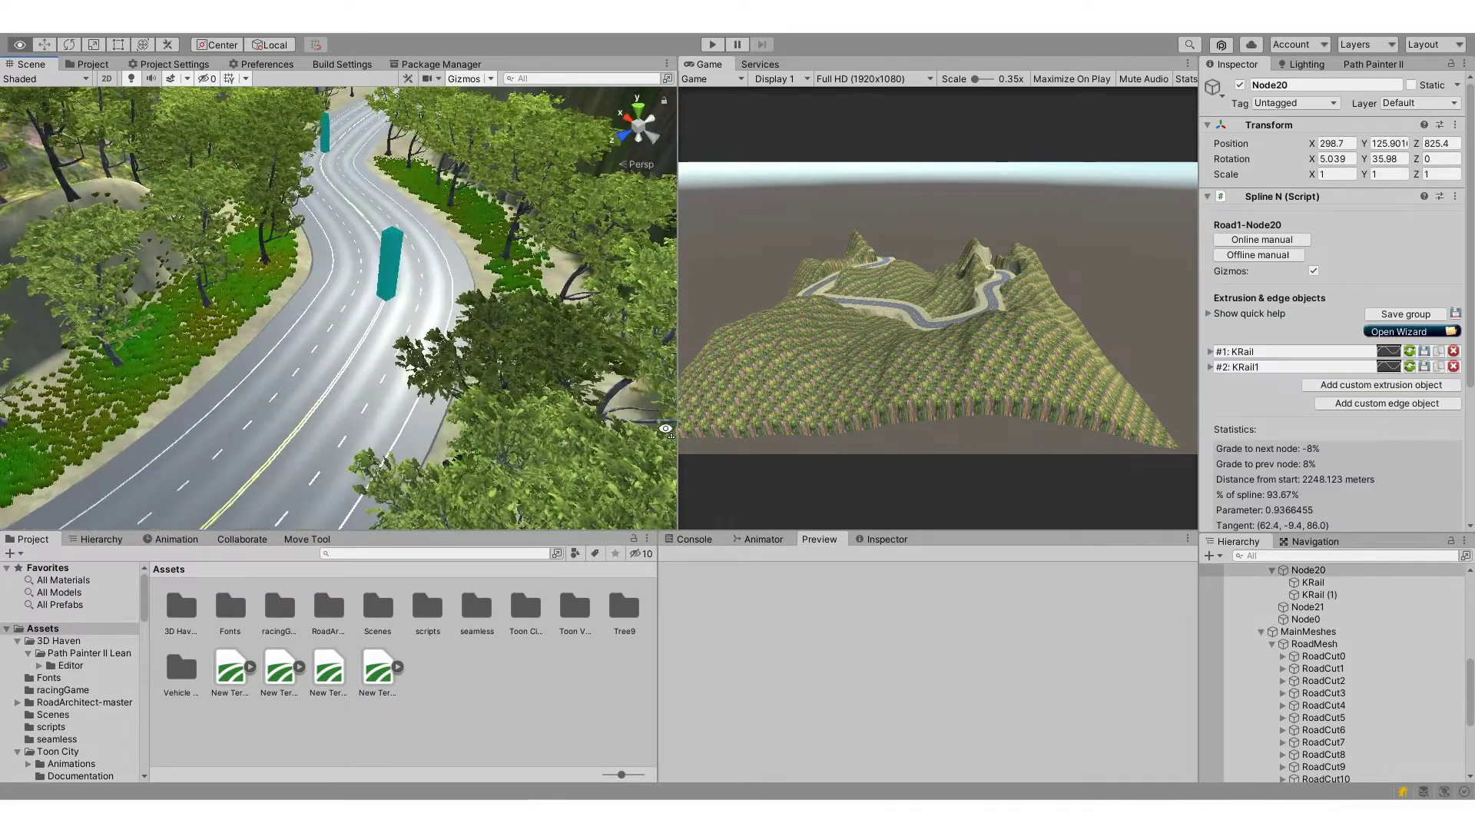
{"action": "left_click", "coordinate": [390, 277]}
{"action": "key", "text": "f"}
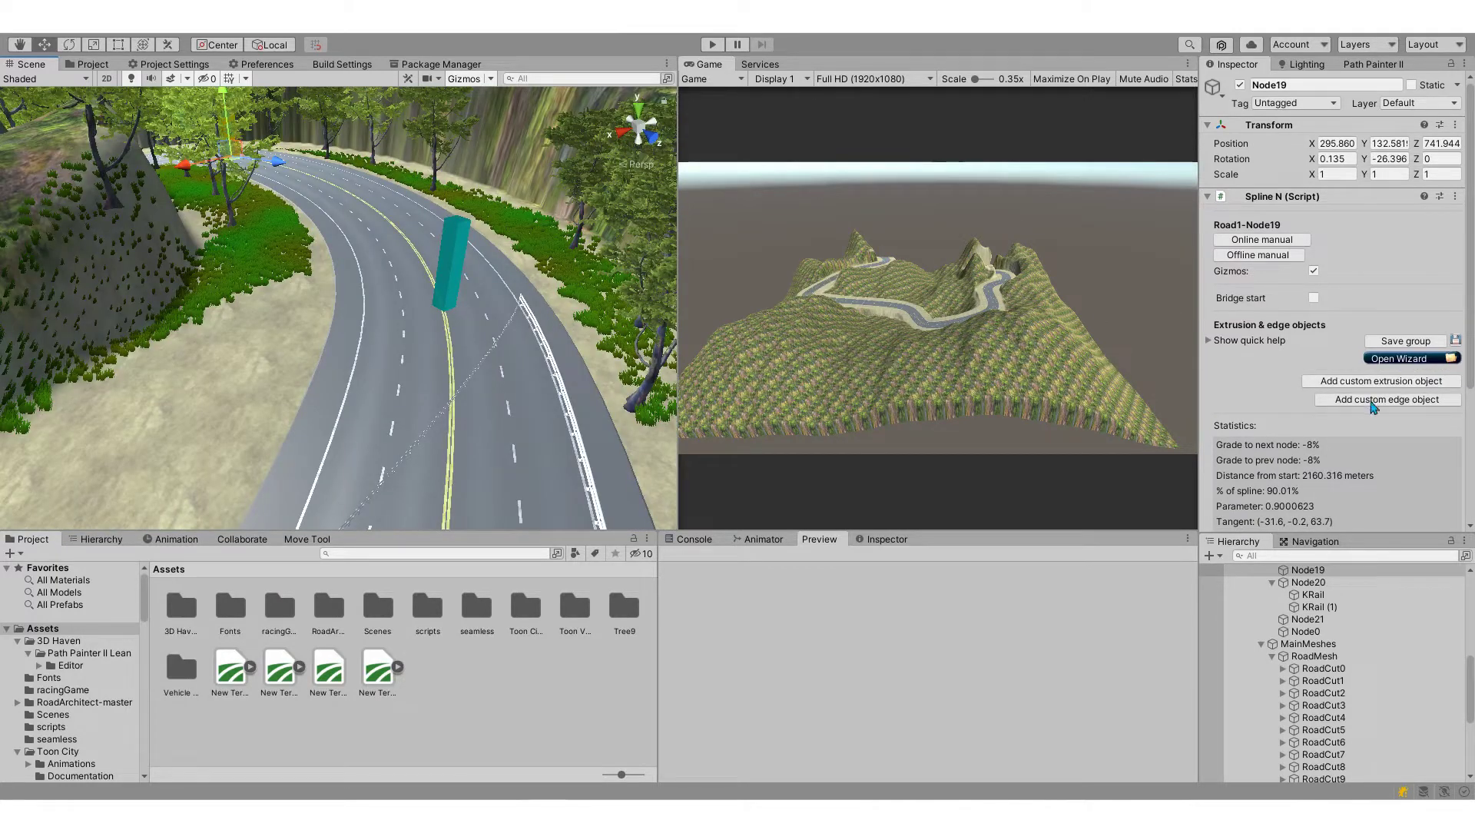
{"action": "left_click", "coordinate": [1399, 357]}
{"action": "left_click", "coordinate": [270, 243]}
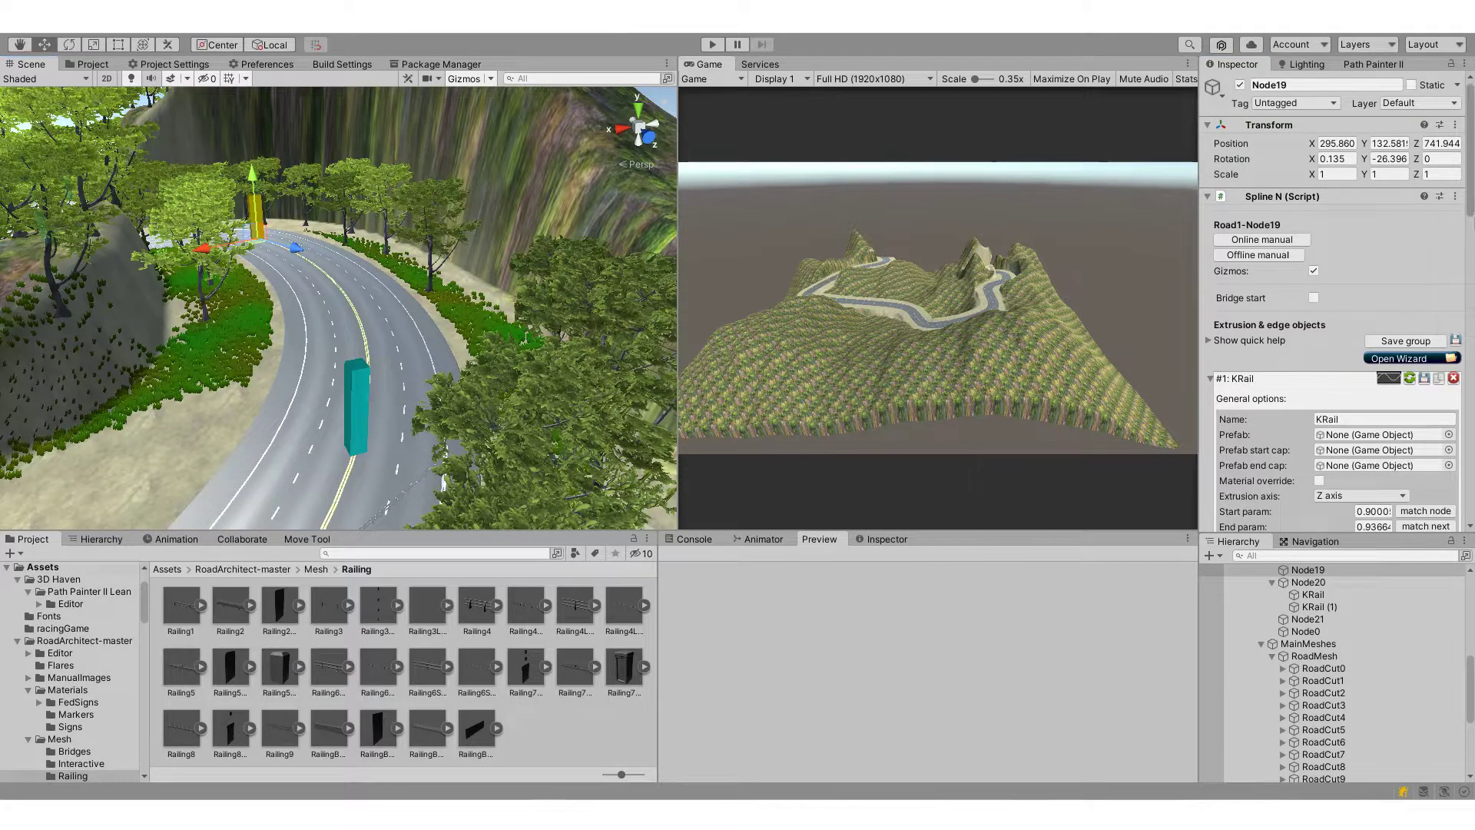
- Give Node19's KRail the Railing6Double5M prefab and the Match road left edge offset of -10
{"action": "scroll", "coordinate": [1335, 369], "scroll_direction": "down", "scroll_amount": 5}
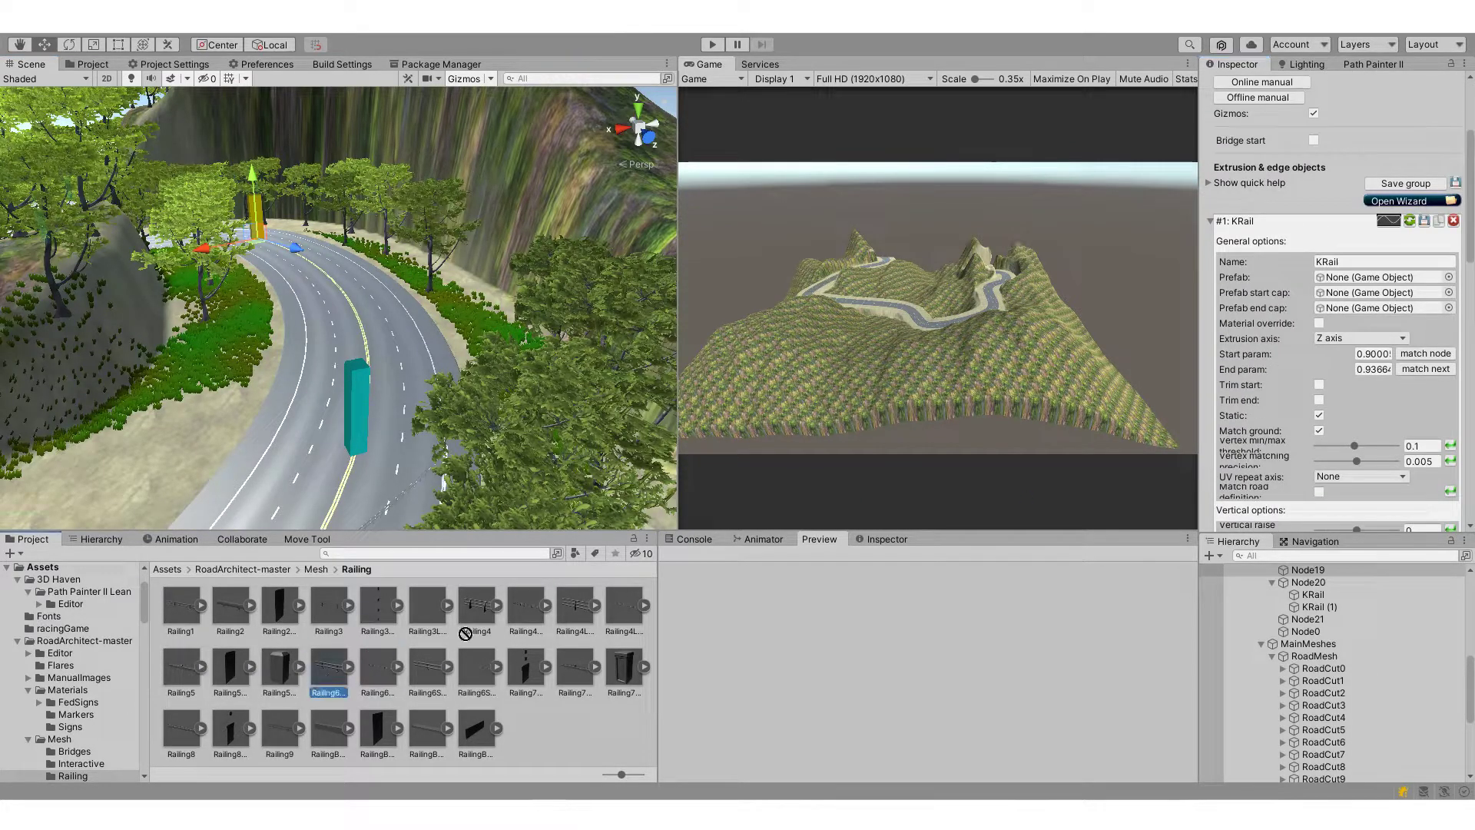
{"action": "left_click_drag", "start_coordinate": [466, 633], "coordinate": [1337, 97]}
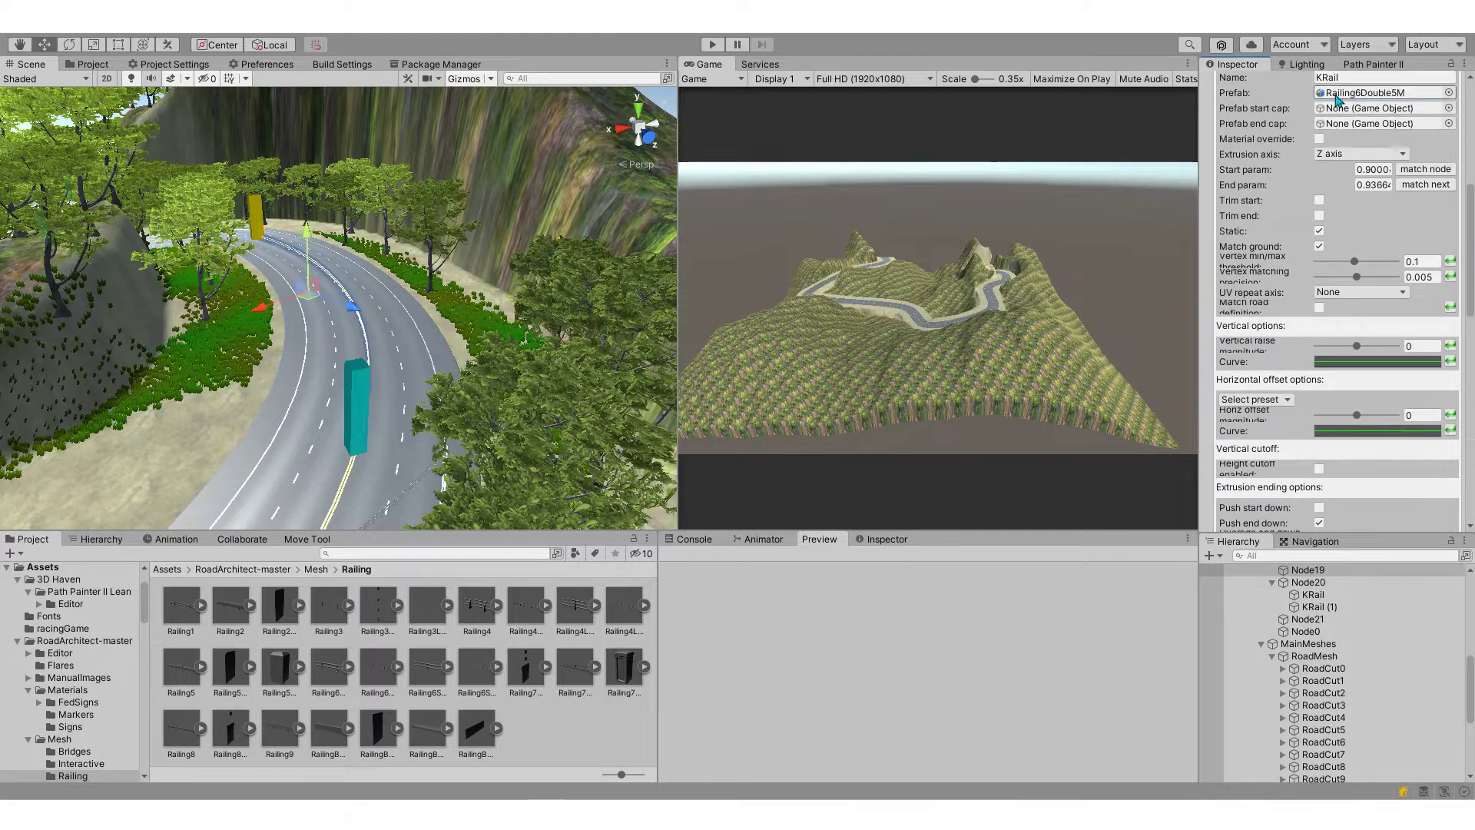
{"action": "left_click", "coordinate": [1269, 400]}
{"action": "left_click", "coordinate": [1269, 451]}
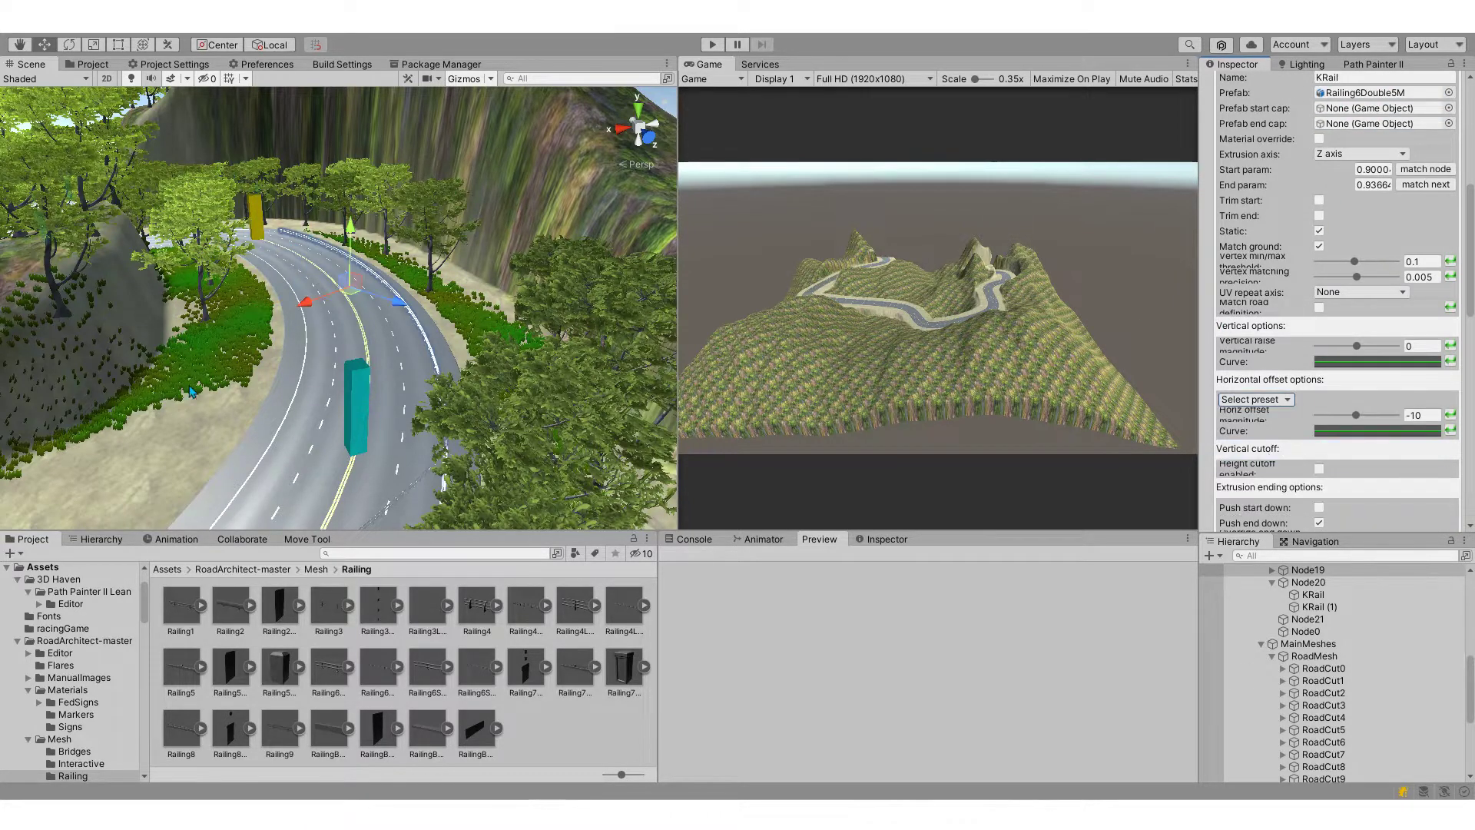
{"action": "right_click_drag", "start_coordinate": [192, 392], "coordinate": [228, 386]}
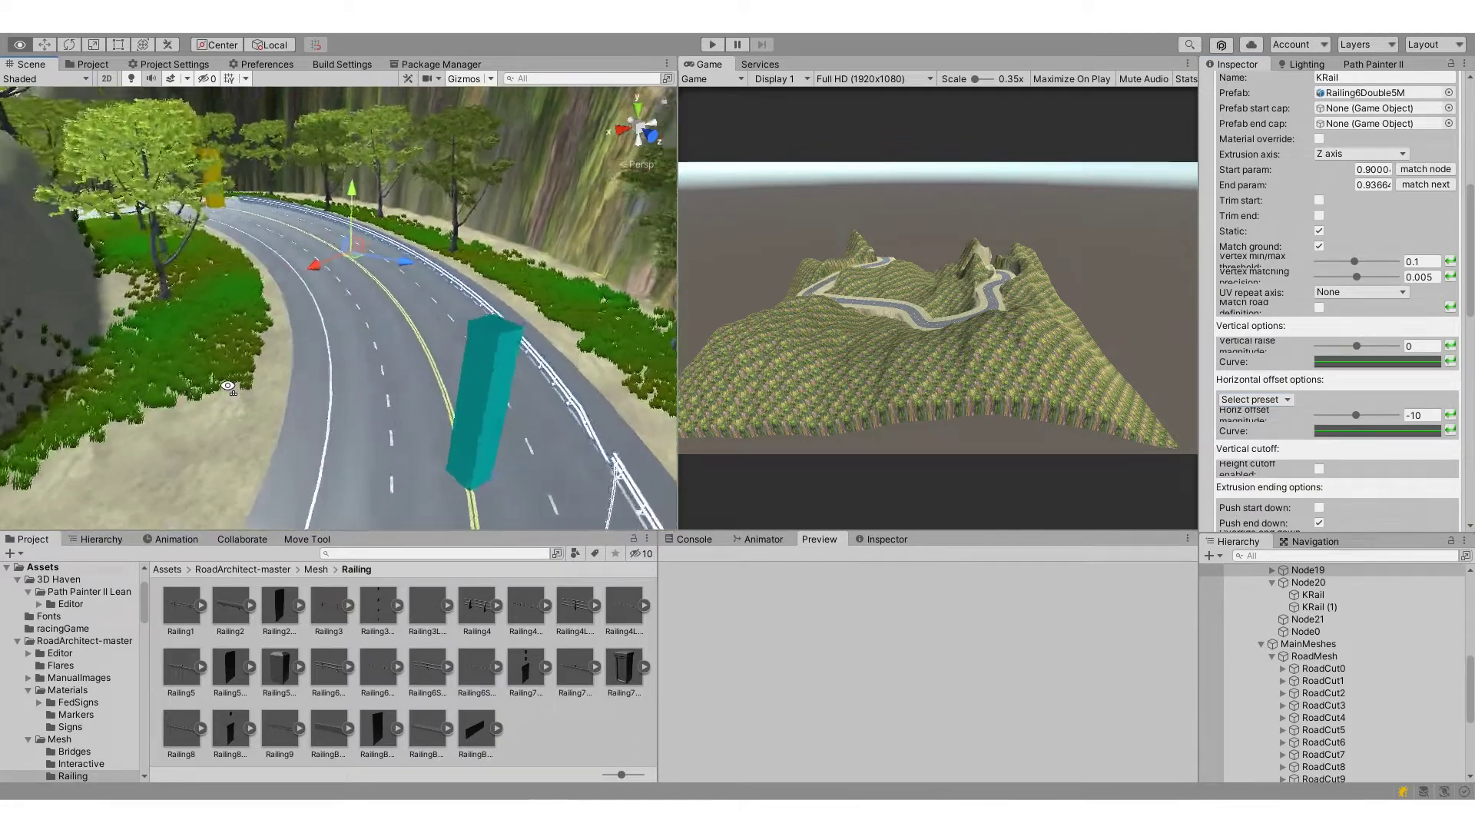
{"action": "right_click_drag", "start_coordinate": [228, 387], "coordinate": [461, 384]}
{"action": "left_click", "coordinate": [500, 400]}
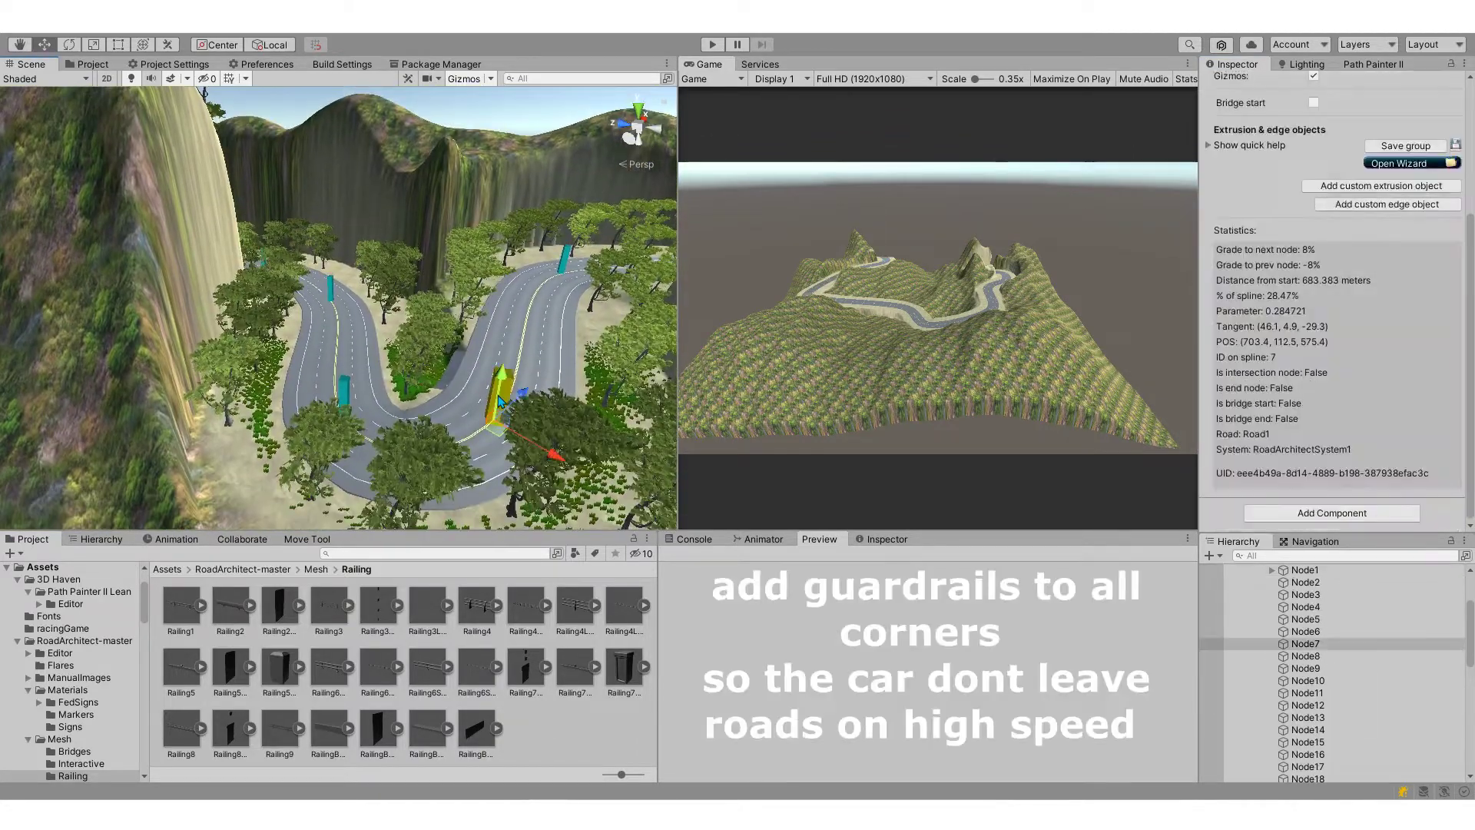
- Add a KRail extrusion to Node7 with the Match road right edge preset (offset 10)
{"action": "left_click", "coordinate": [1379, 164]}
{"action": "left_click", "coordinate": [246, 250]}
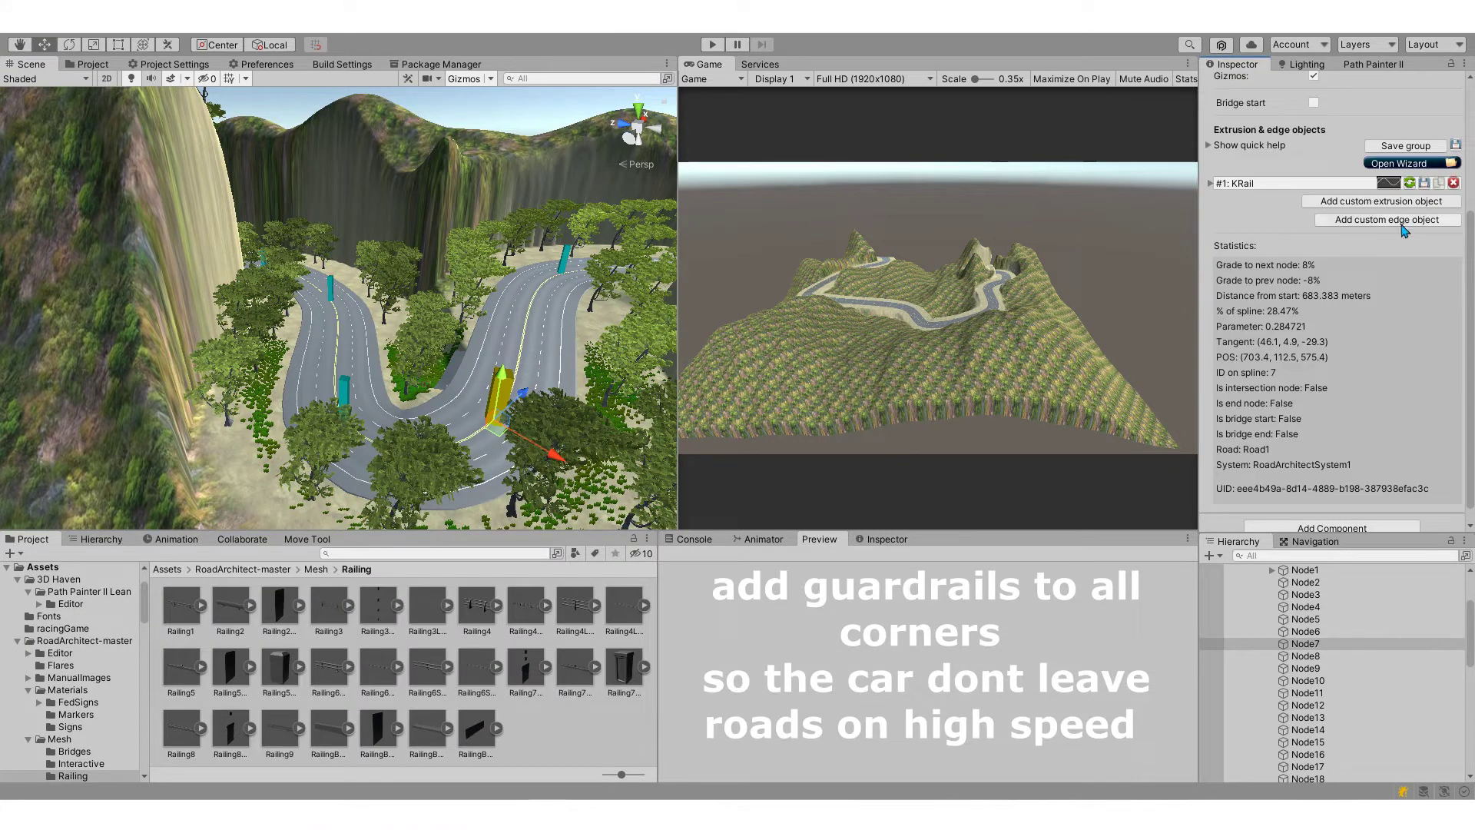
{"action": "left_click", "coordinate": [1211, 184]}
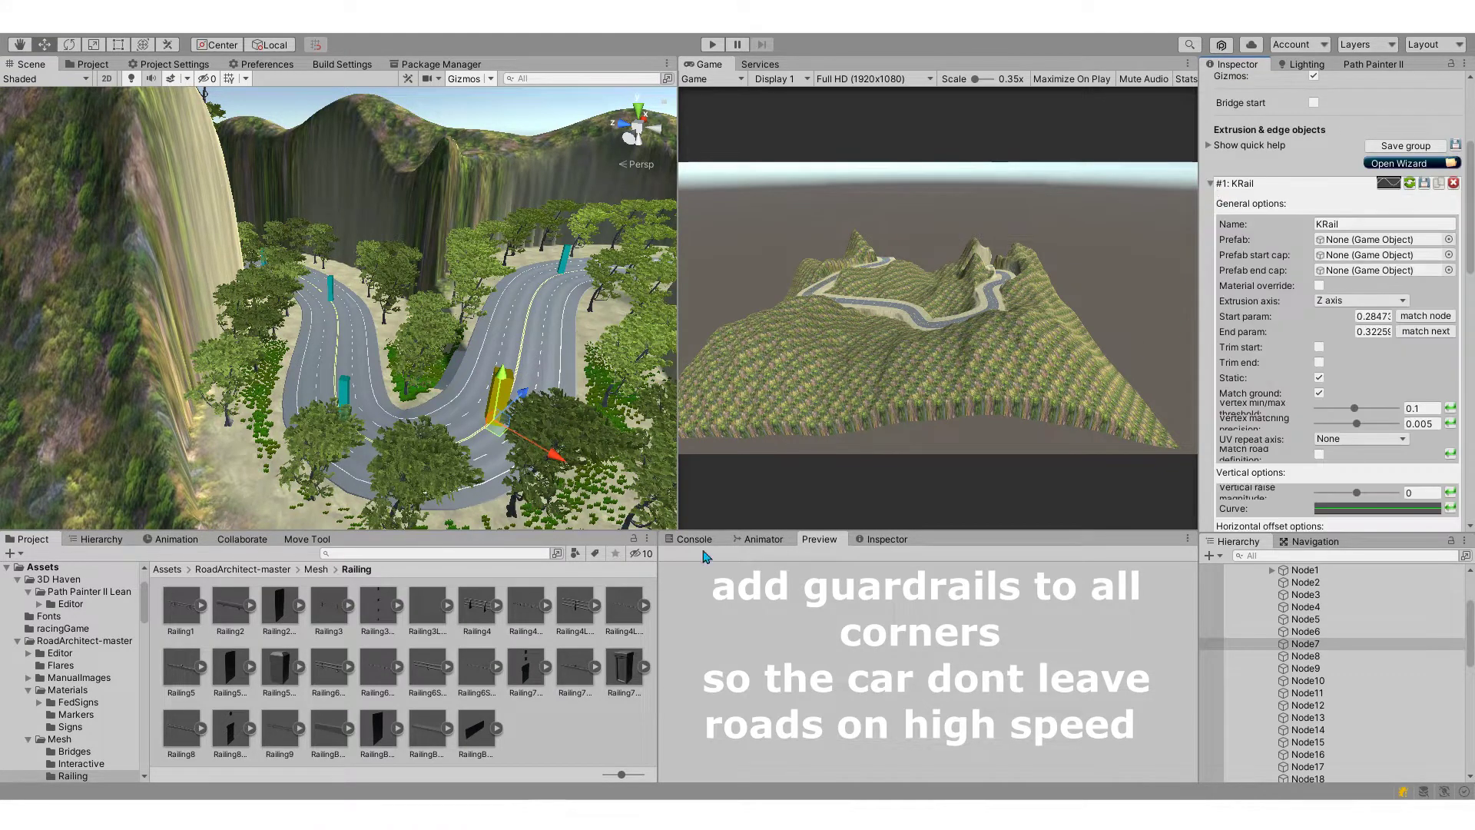
{"action": "scroll", "coordinate": [1337, 308], "scroll_direction": "down", "scroll_amount": 5}
{"action": "scroll", "coordinate": [1337, 308], "scroll_direction": "down", "scroll_amount": 5}
{"action": "left_click", "coordinate": [1257, 286]}
{"action": "left_click", "coordinate": [1271, 372]}
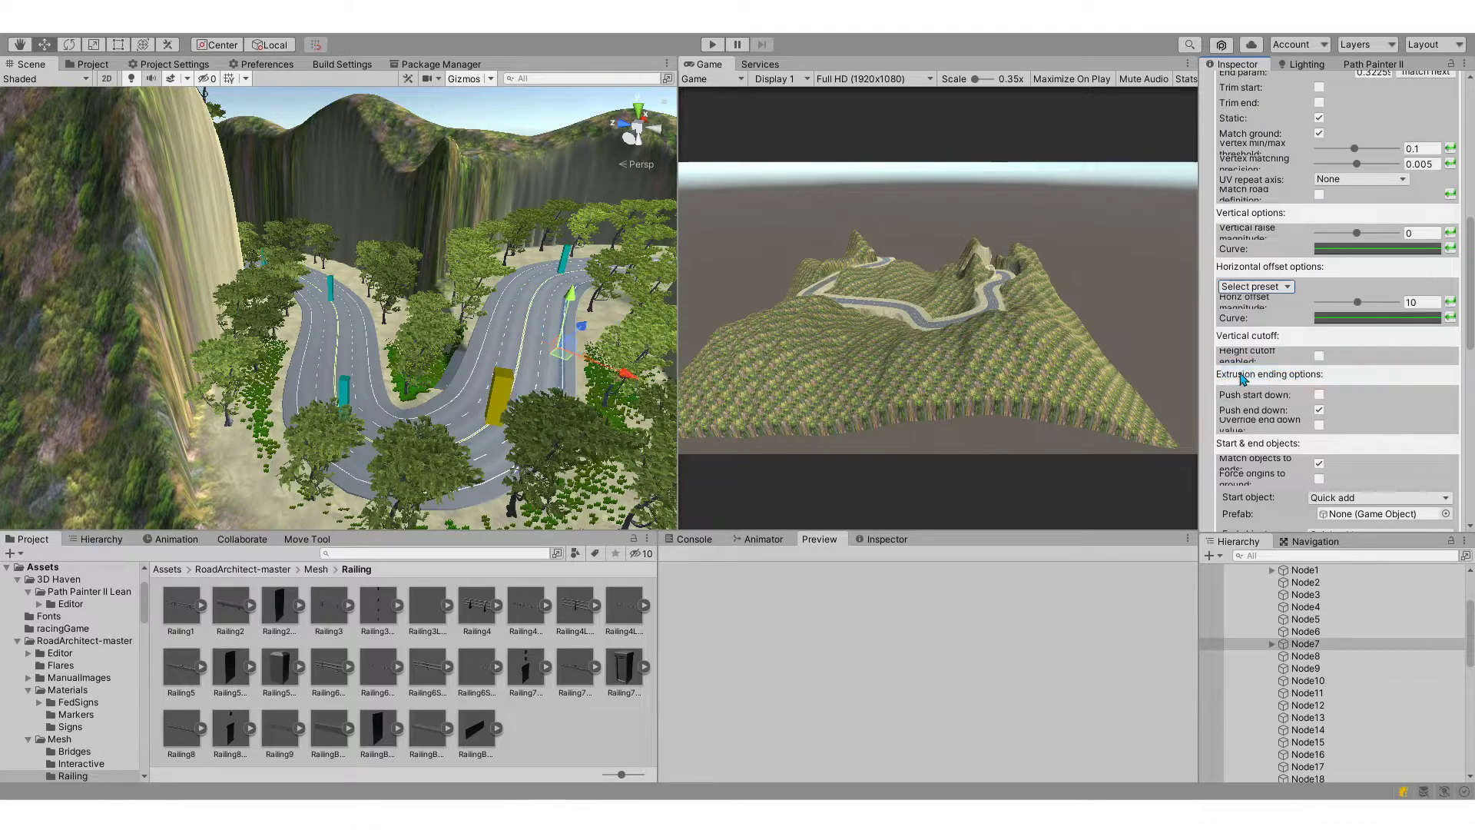
{"action": "right_click_drag", "start_coordinate": [423, 357], "coordinate": [443, 361]}
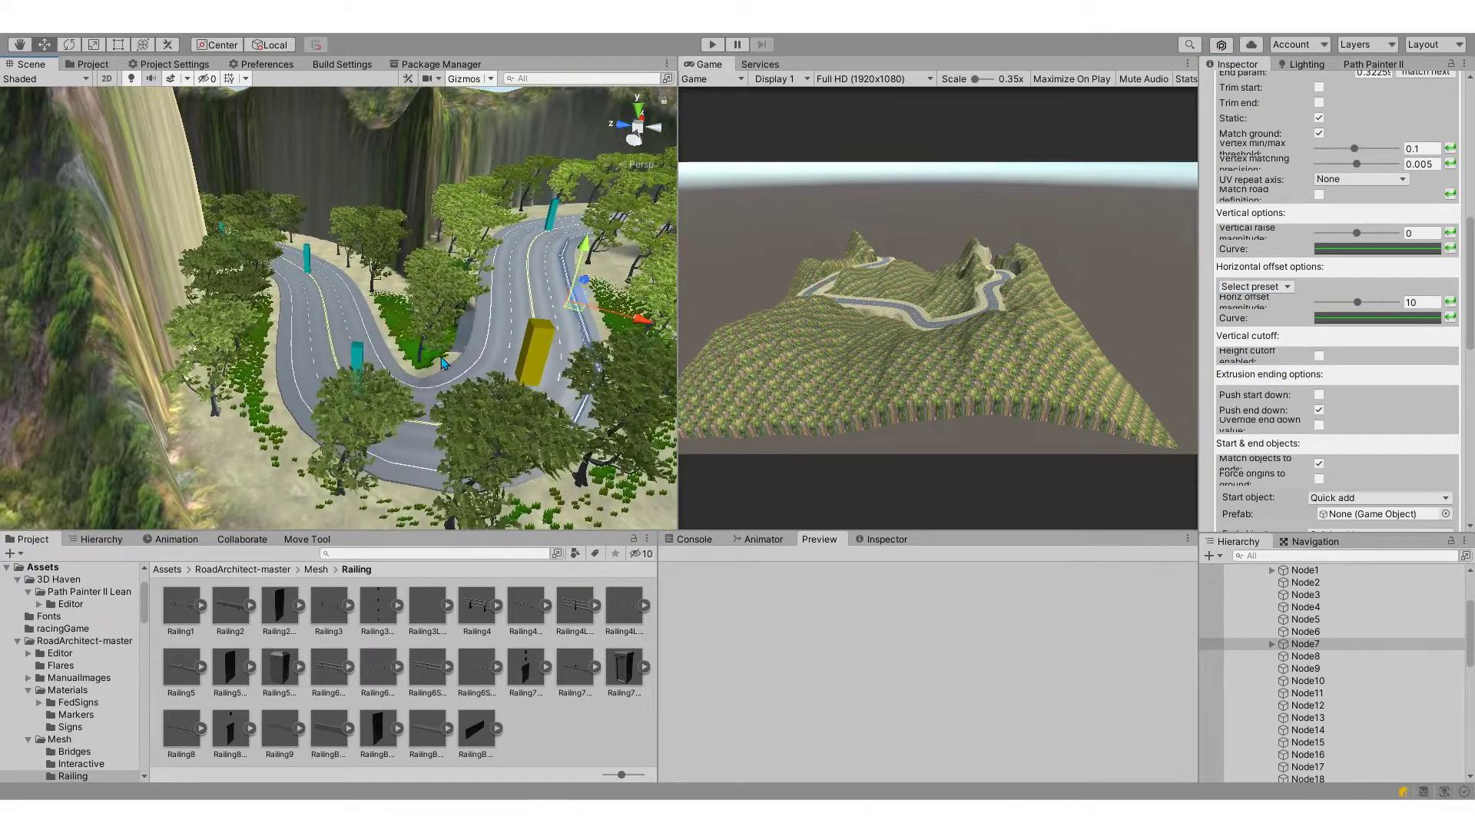
{"action": "left_click", "coordinate": [356, 359]}
{"action": "left_click", "coordinate": [1393, 164]}
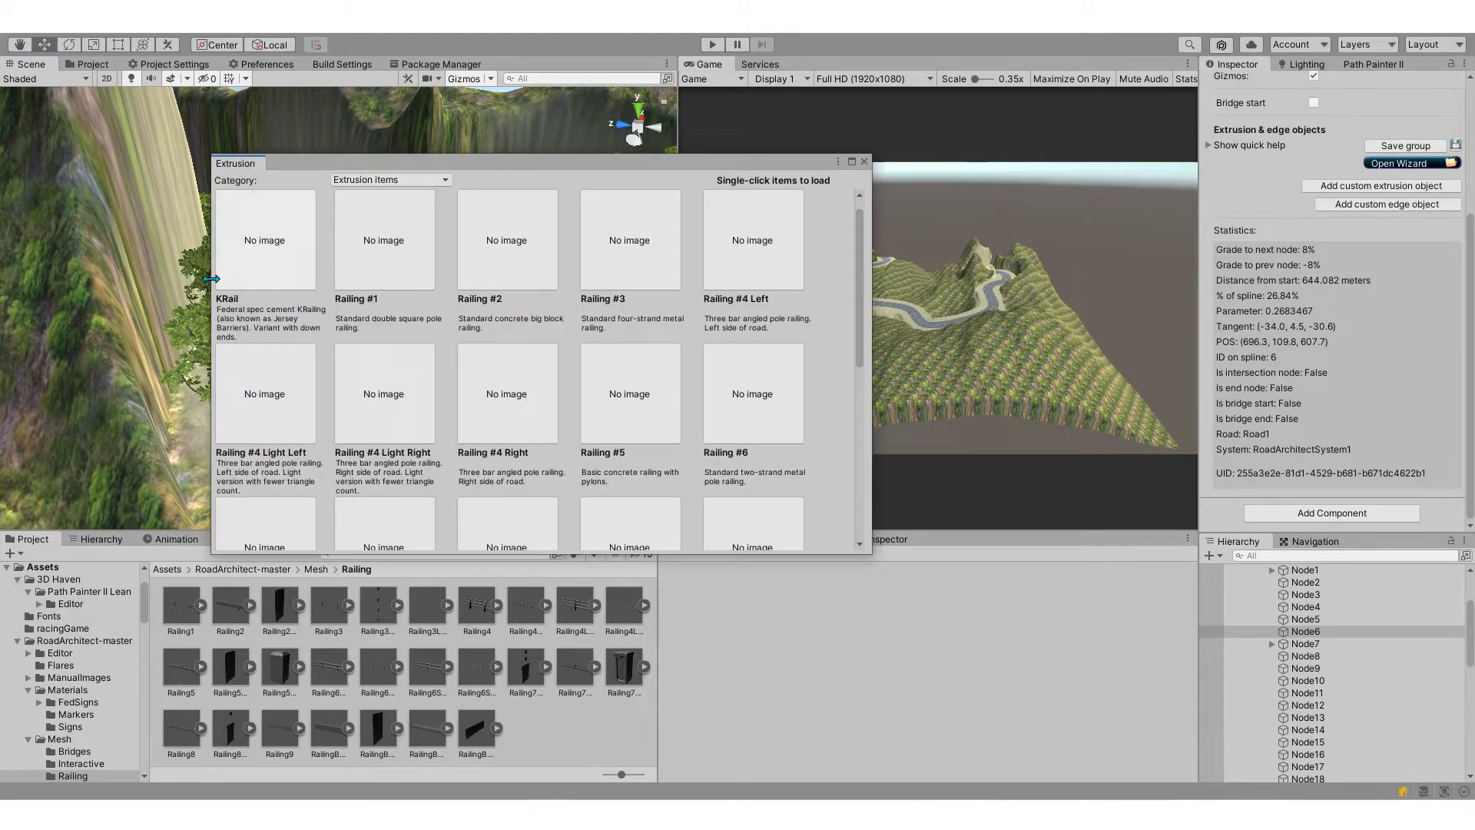
- Add a KRail extrusion to Node6 using Railing6Double20M, offset to the road's right edge (10)
{"action": "left_click", "coordinate": [457, 553]}
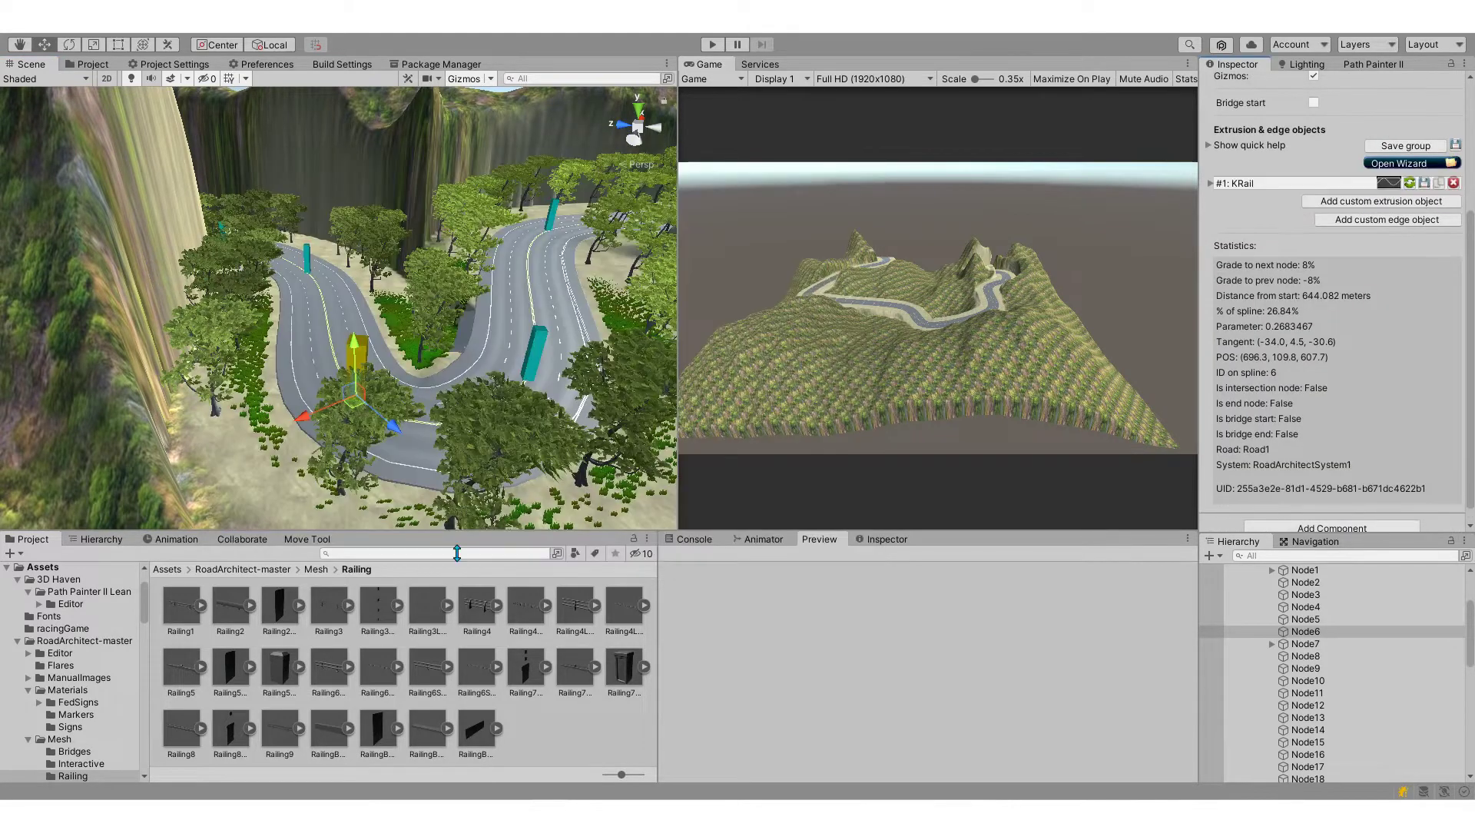
{"action": "left_click", "coordinate": [1211, 185]}
{"action": "left_click_drag", "start_coordinate": [378, 667], "coordinate": [1412, 246]}
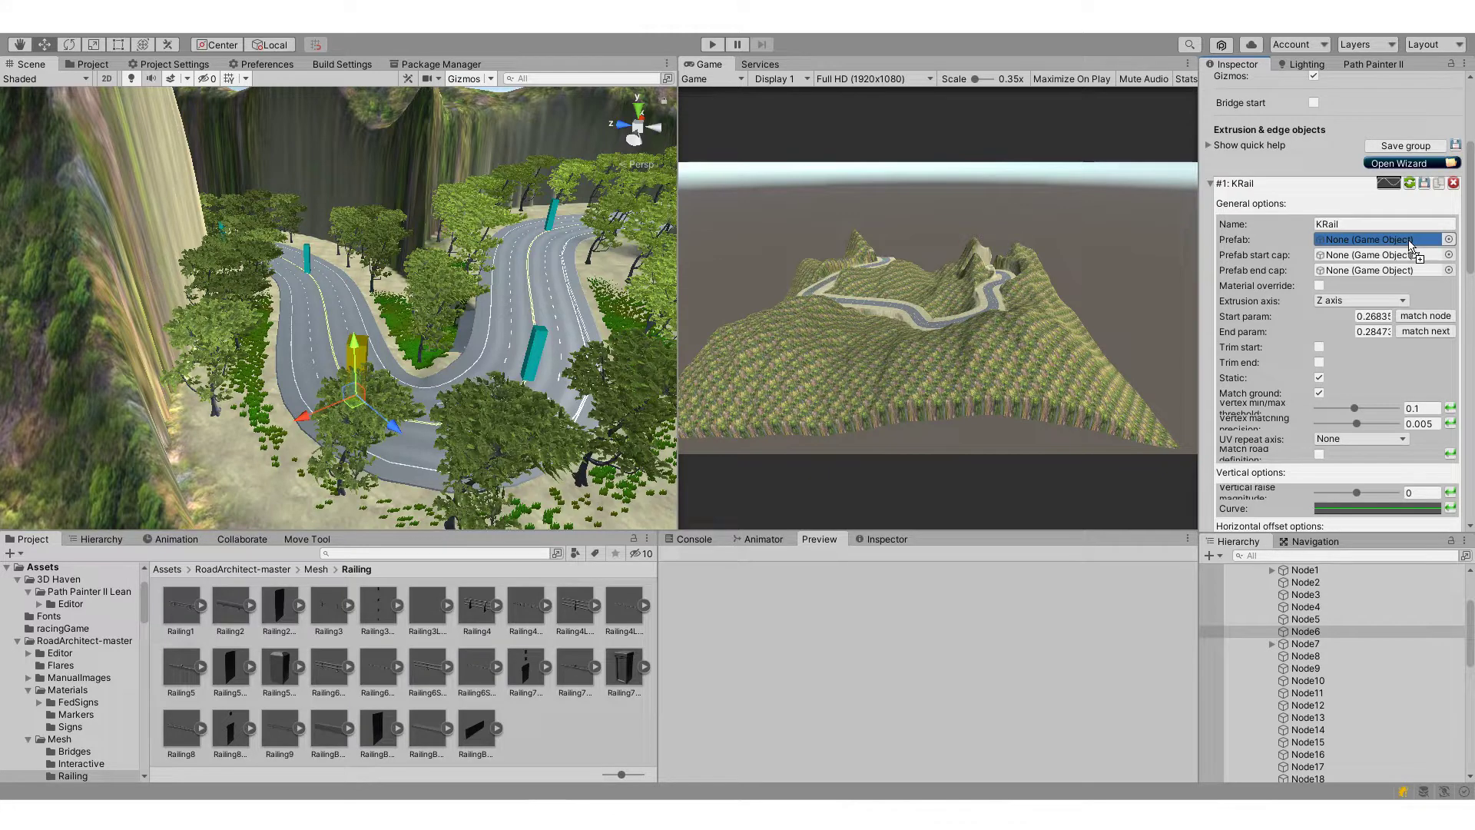
{"action": "left_click_drag", "start_coordinate": [1419, 243], "coordinate": [1419, 244]}
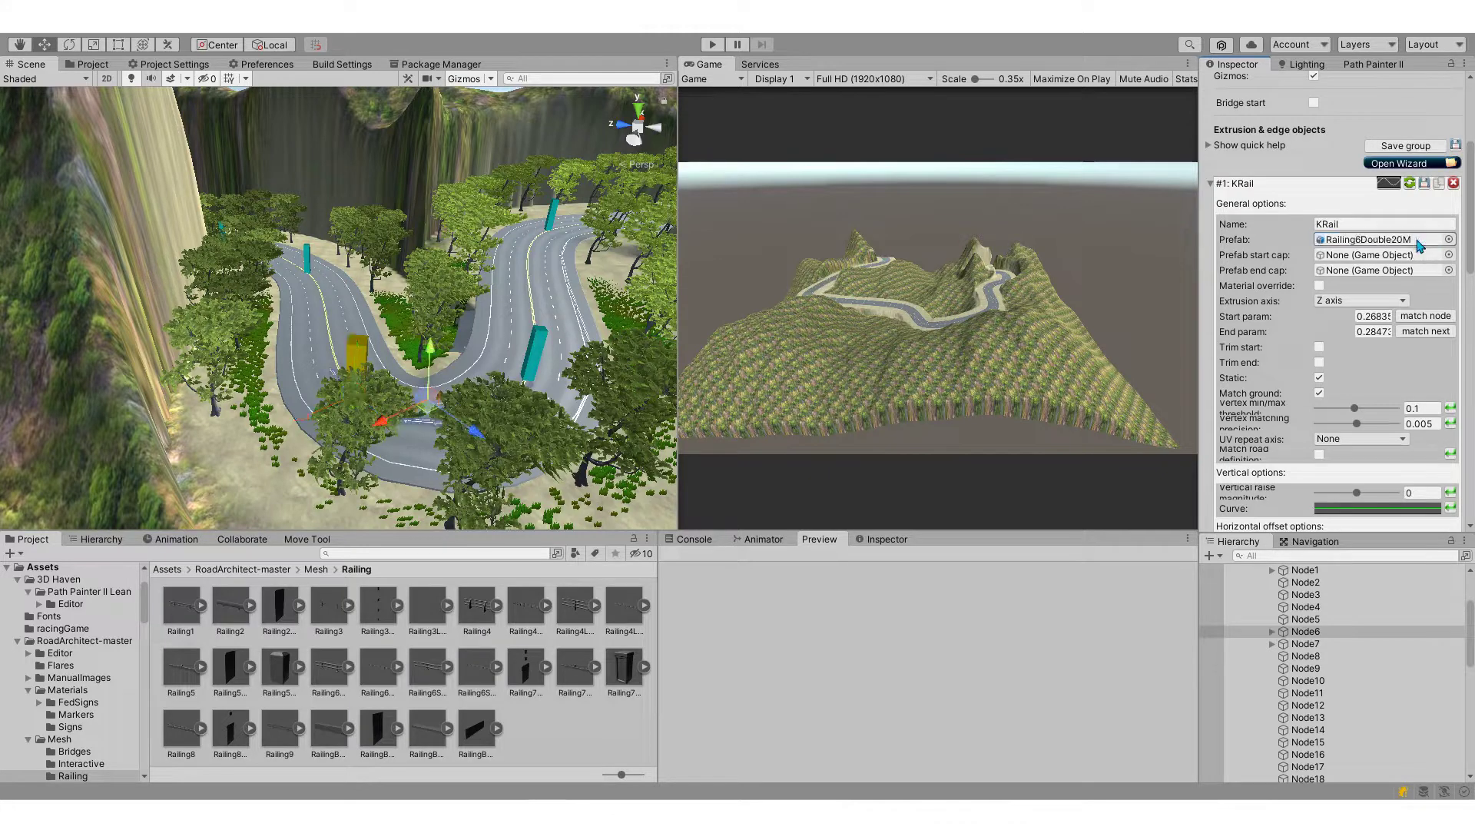
{"action": "scroll", "coordinate": [1368, 261], "scroll_direction": "down", "scroll_amount": 2}
{"action": "scroll", "coordinate": [1337, 277], "scroll_direction": "down", "scroll_amount": 2}
{"action": "scroll", "coordinate": [1306, 292], "scroll_direction": "down", "scroll_amount": 2}
{"action": "left_click", "coordinate": [1288, 293]}
{"action": "left_click", "coordinate": [1277, 344]}
{"action": "left_click", "coordinate": [1287, 292]}
{"action": "left_click", "coordinate": [1306, 379]}
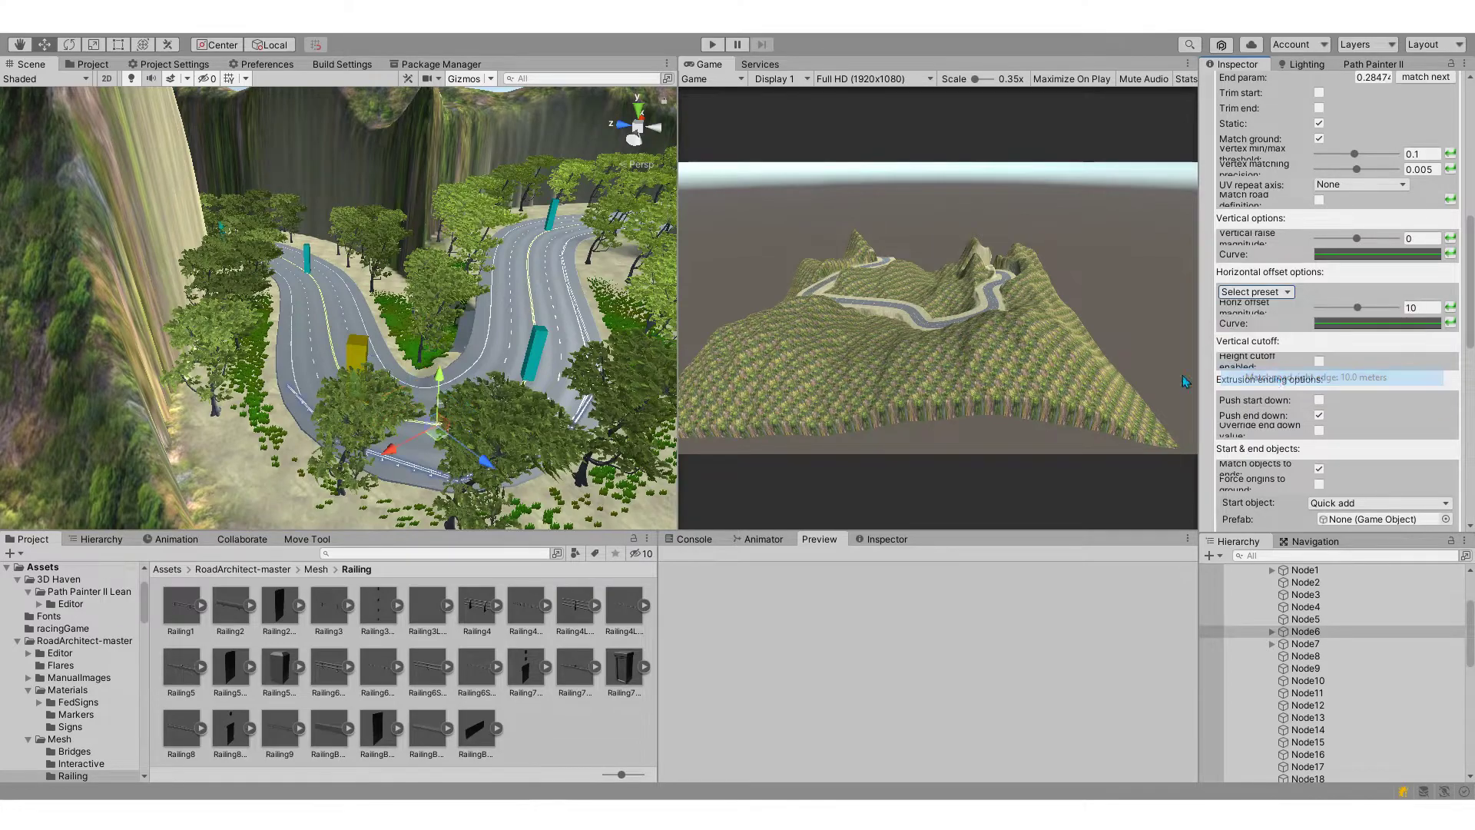
- Swap Node6's rail prefab to Railing6Single5M and inspect the railing around the curve
{"action": "left_click_drag", "start_coordinate": [537, 422], "coordinate": [467, 427], "text": "alt"}
{"action": "right_click_drag", "start_coordinate": [467, 427], "coordinate": [437, 433]}
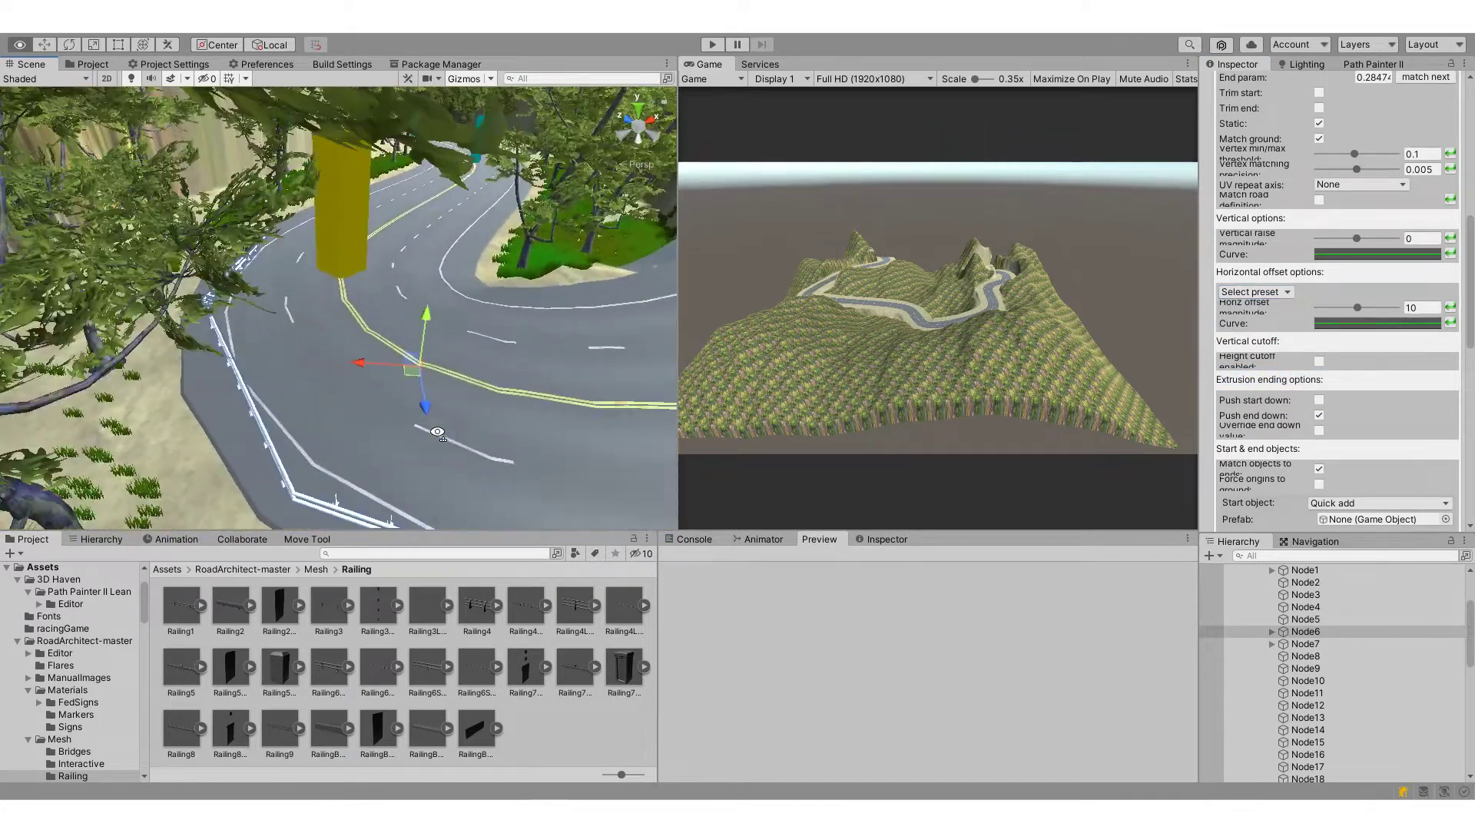
{"action": "mouse_move", "coordinate": [437, 432]}
{"action": "right_mouse_down"}
{"action": "mouse_move", "coordinate": [541, 377]}
{"action": "mouse_move", "coordinate": [446, 431]}
{"action": "mouse_move", "coordinate": [314, 441]}
{"action": "right_mouse_up"}
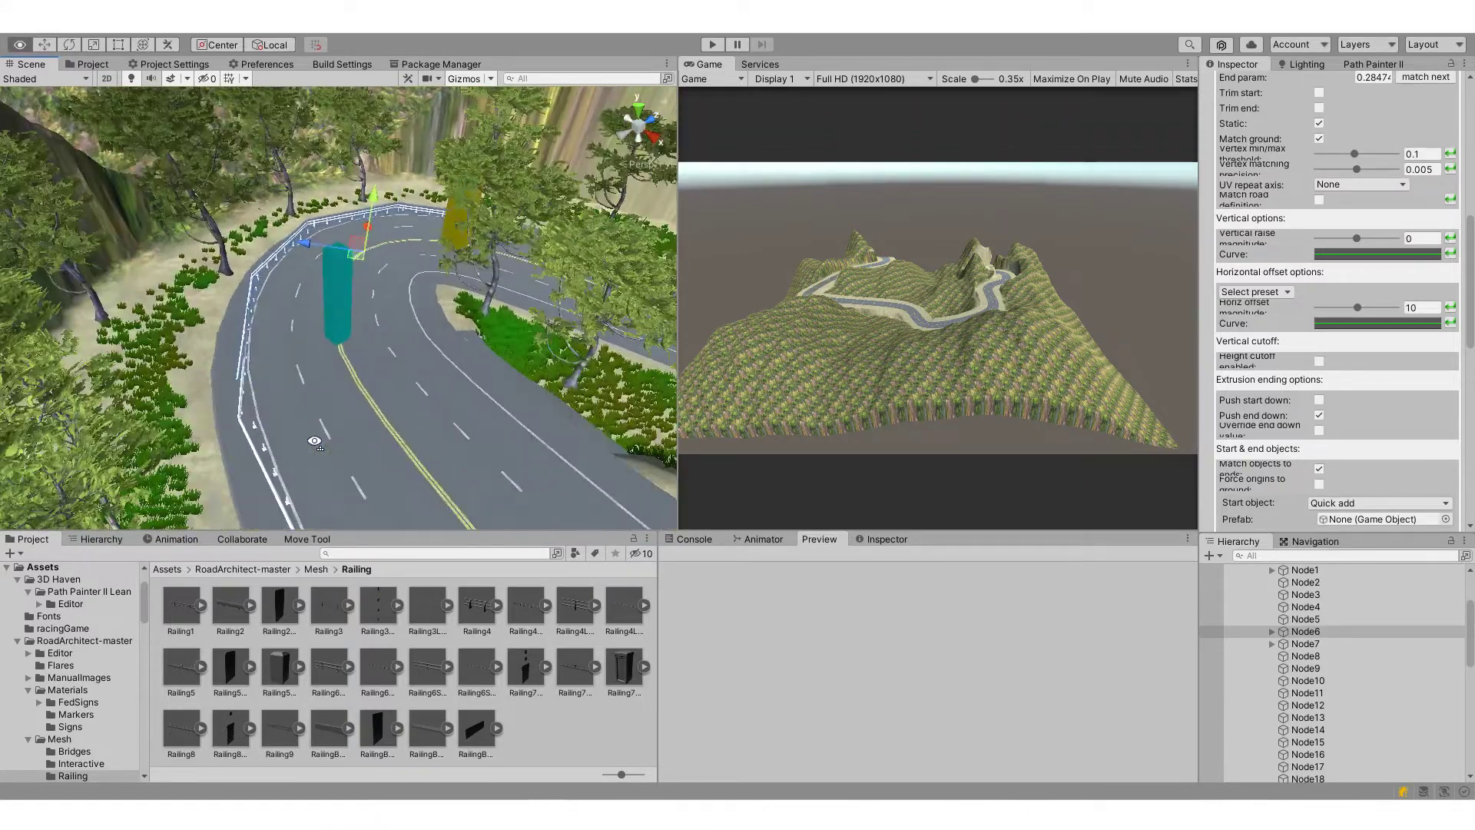
{"action": "right_click_drag", "start_coordinate": [314, 442], "coordinate": [314, 442]}
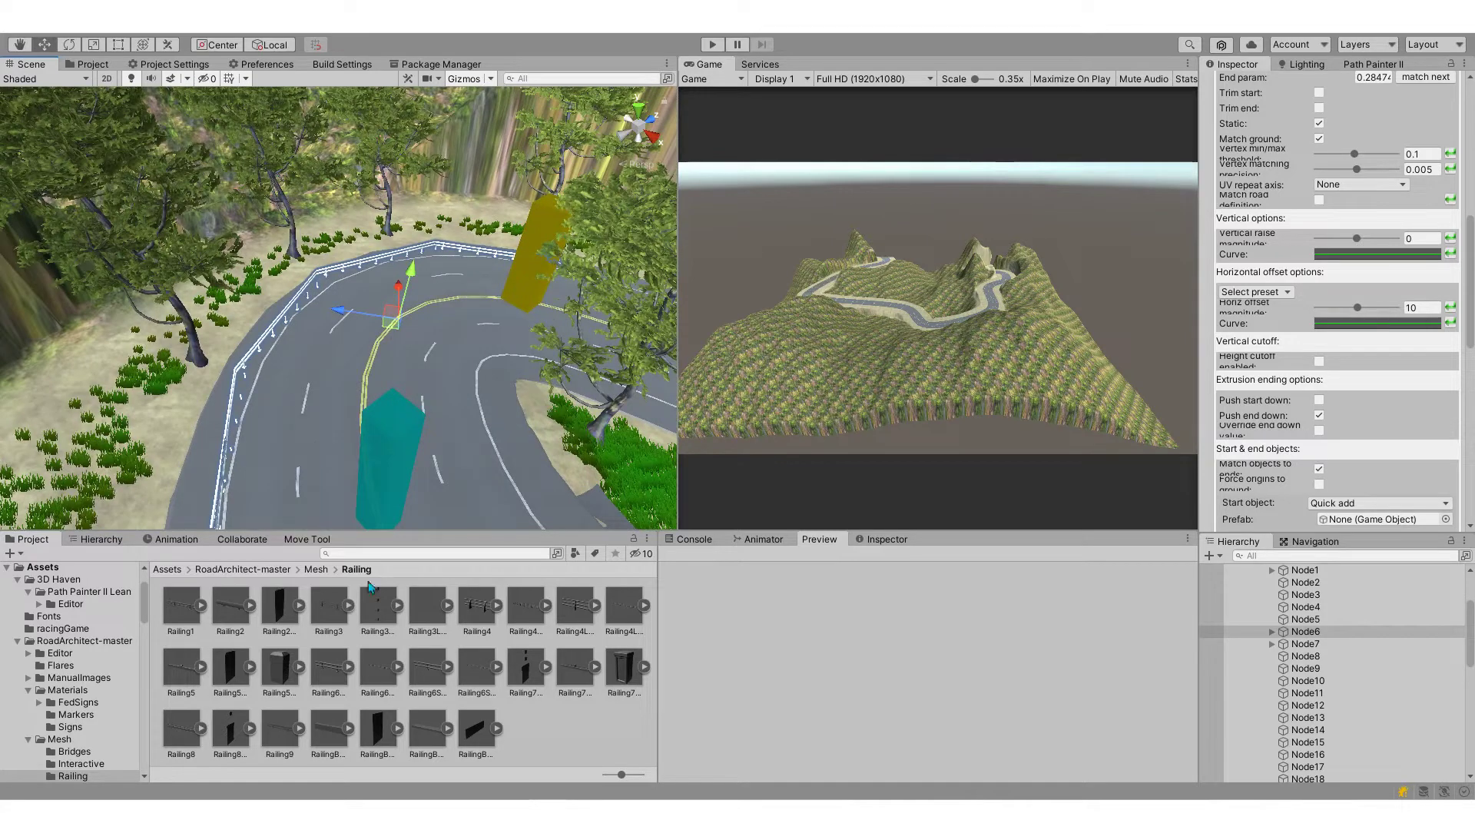
{"action": "left_click_drag", "start_coordinate": [461, 660], "coordinate": [1346, 435]}
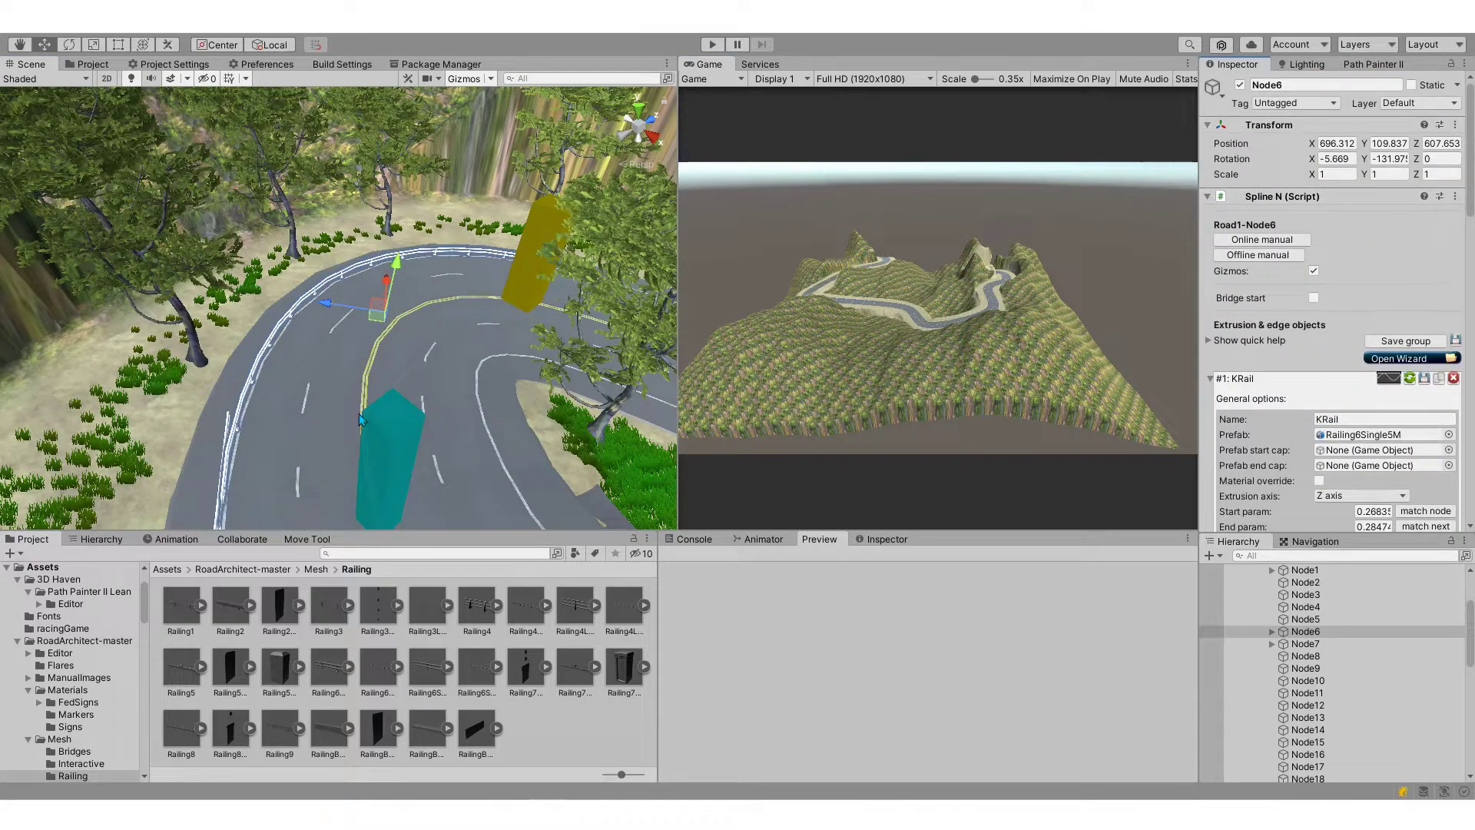
{"action": "left_click", "coordinate": [1373, 435]}
{"action": "left_click_drag", "start_coordinate": [419, 338], "coordinate": [558, 347], "text": "alt"}
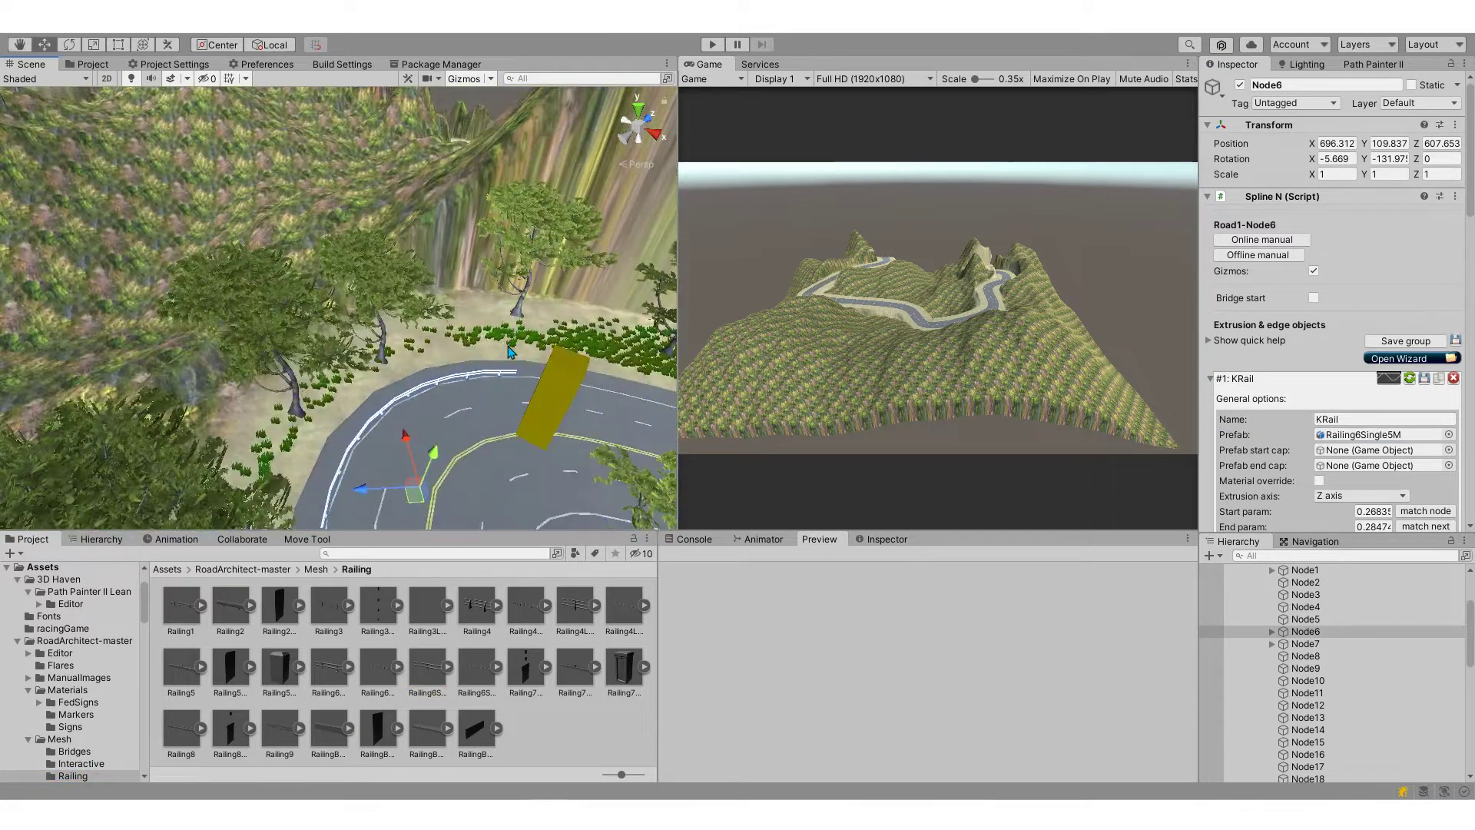
{"action": "left_click", "coordinate": [558, 348]}
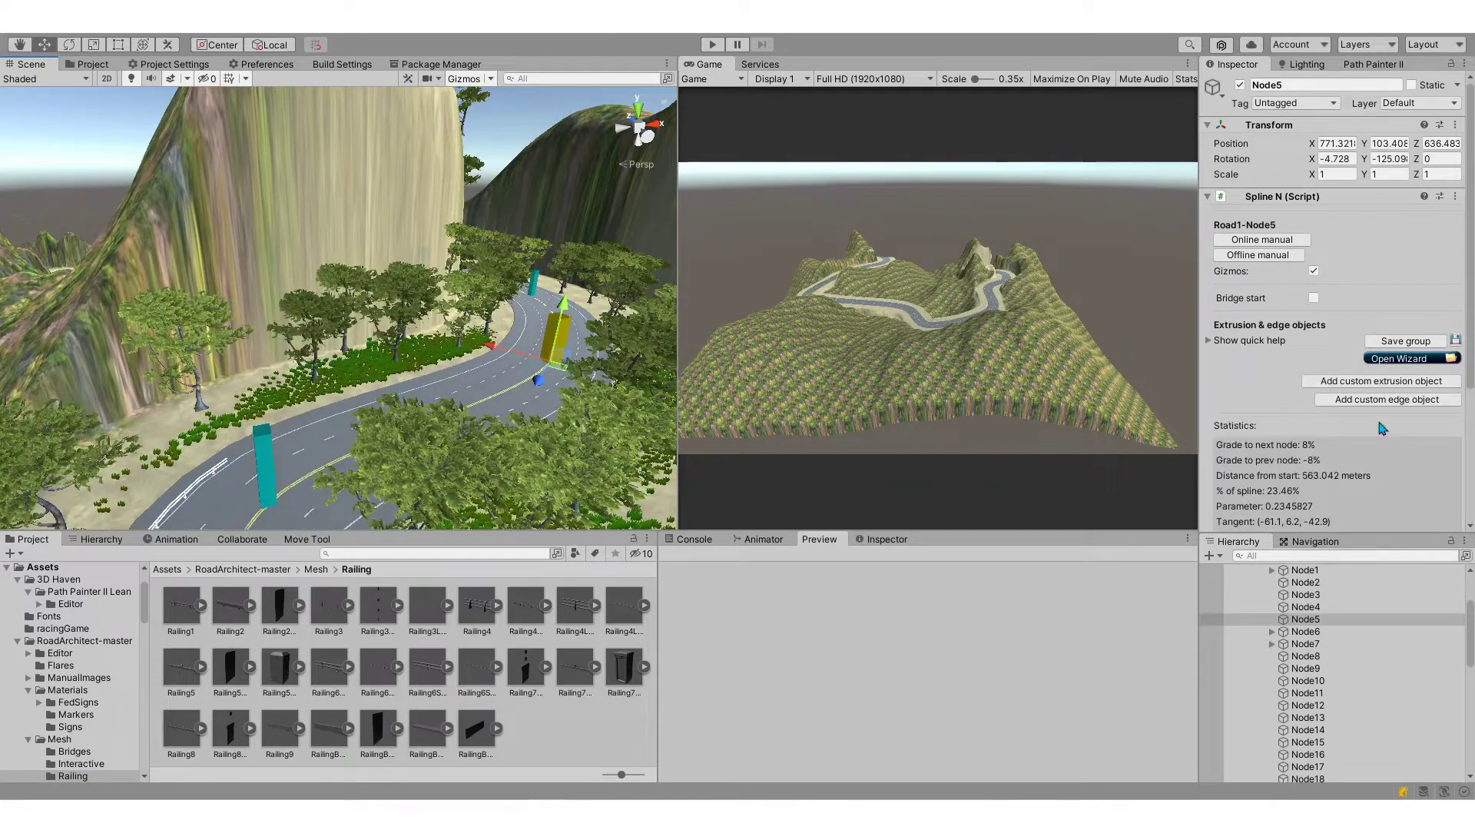
- Expand Node5's KRail and set its prefab to Railing6Single5M
{"action": "scroll", "coordinate": [1470, 376], "scroll_direction": "down", "scroll_amount": 5}
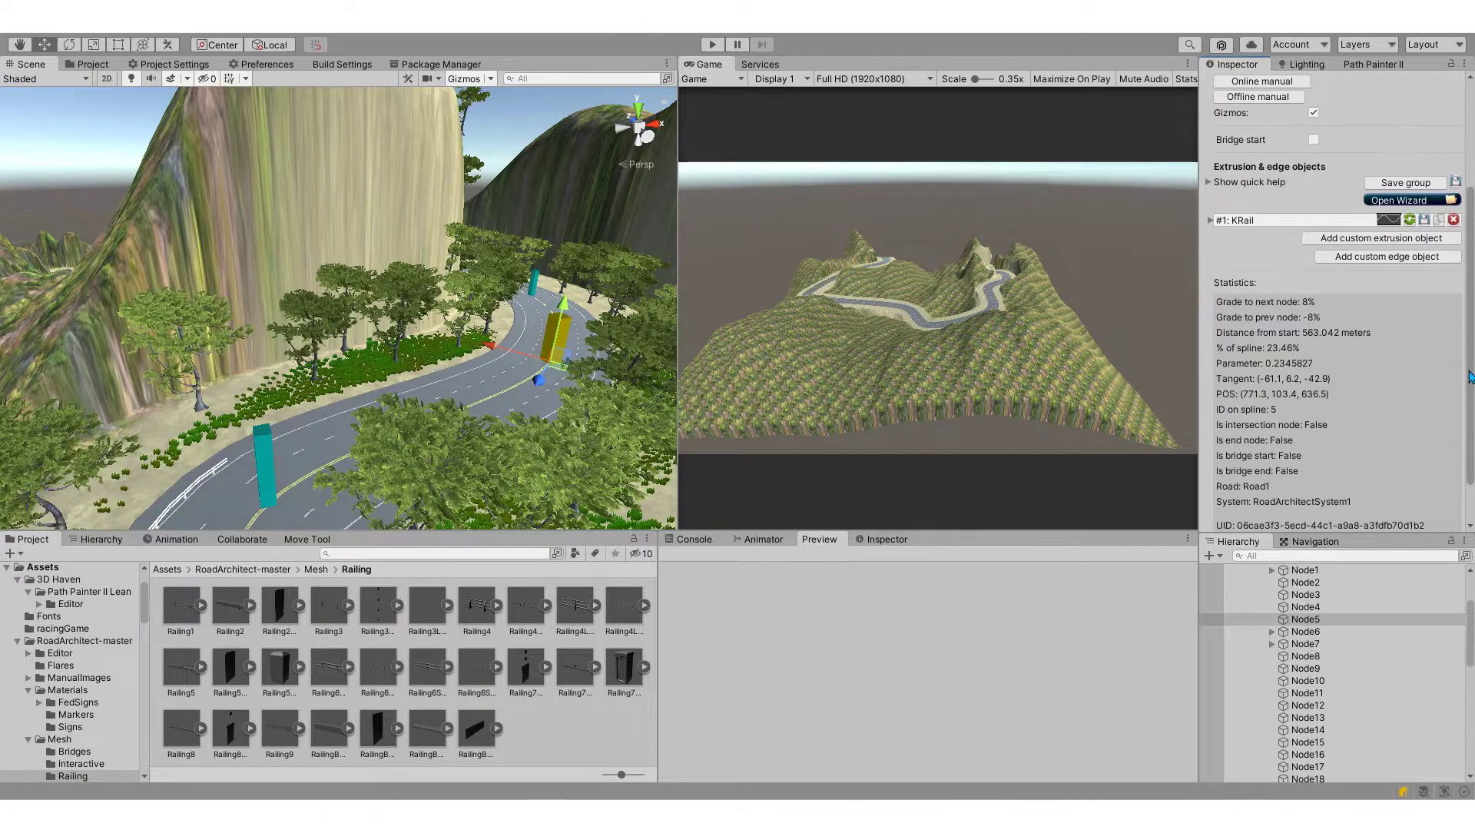
{"action": "left_click", "coordinate": [1217, 222]}
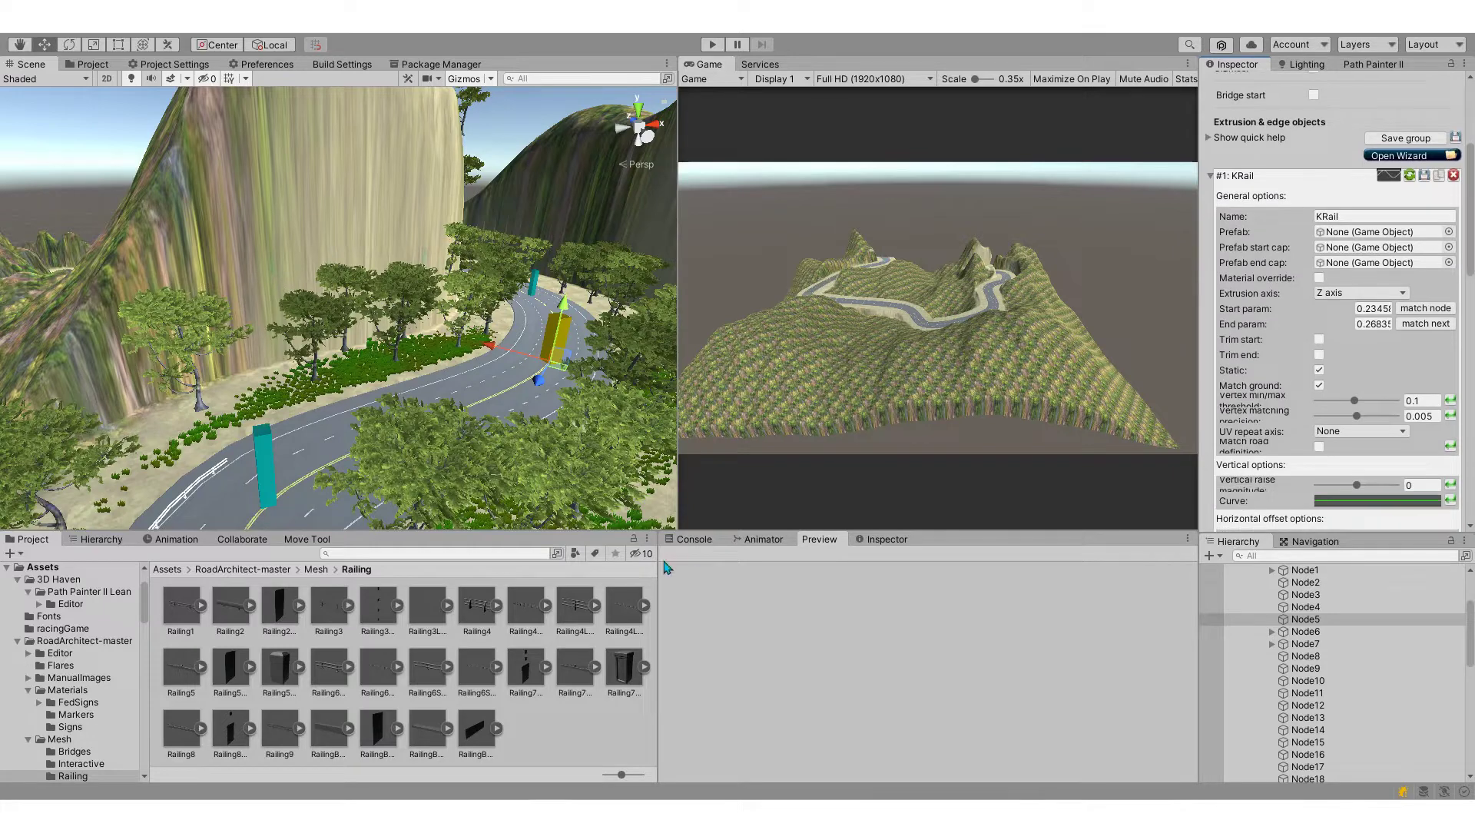
{"action": "left_click_drag", "start_coordinate": [1265, 313], "coordinate": [1381, 233]}
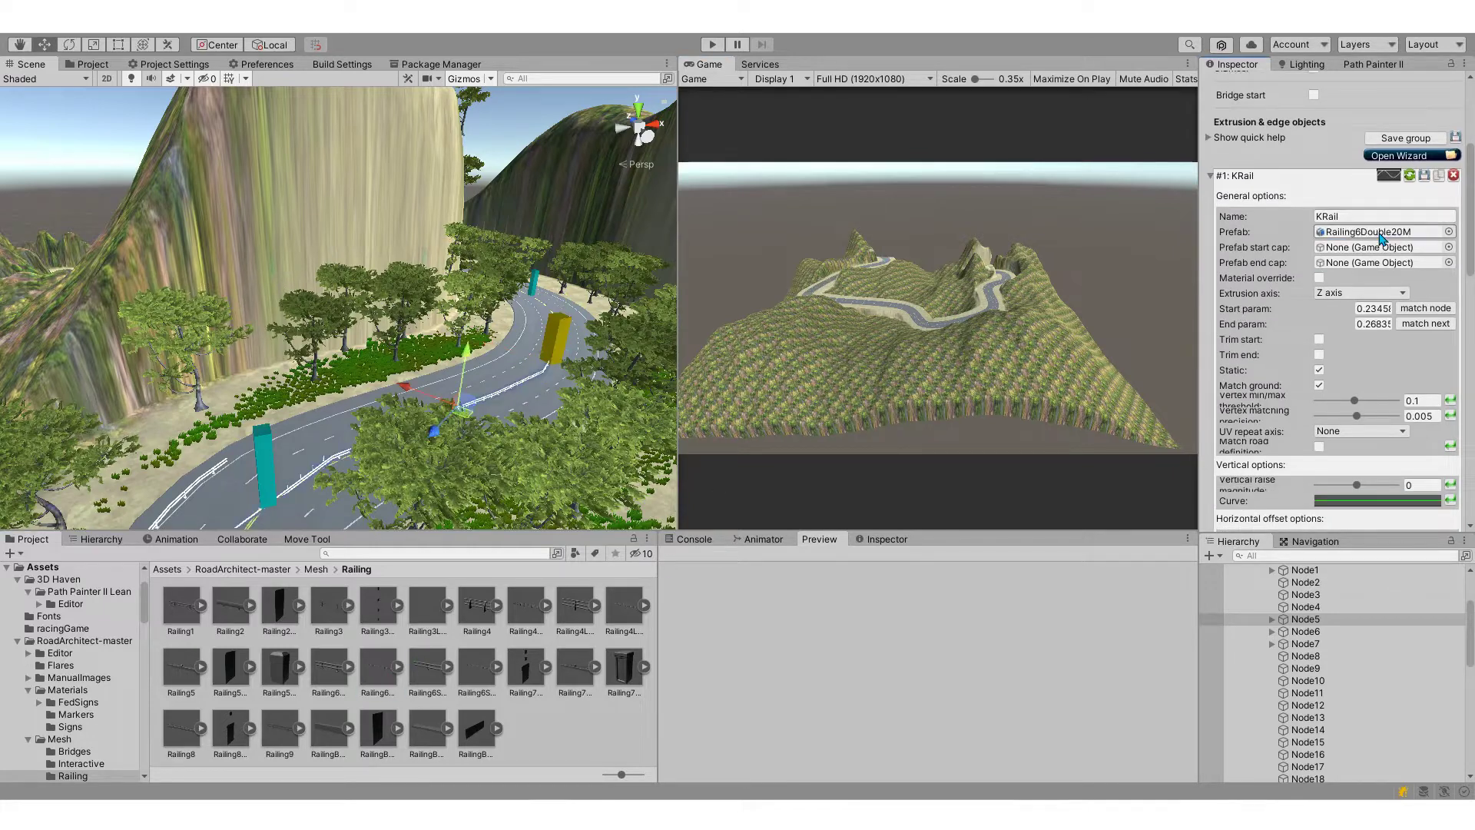
{"action": "right_click_drag", "start_coordinate": [300, 347], "coordinate": [330, 531]}
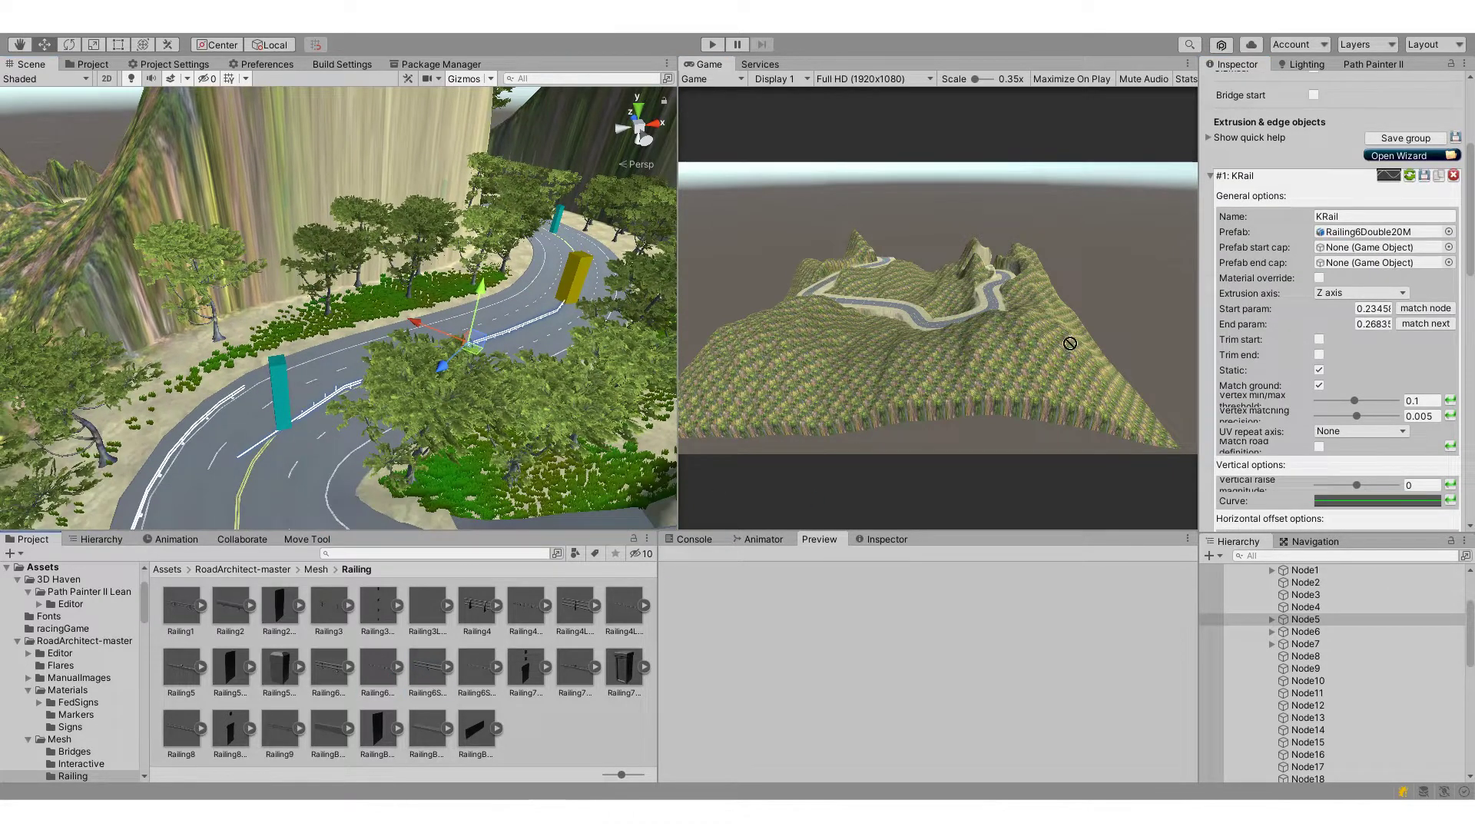
{"action": "left_click_drag", "start_coordinate": [1069, 343], "coordinate": [1346, 239]}
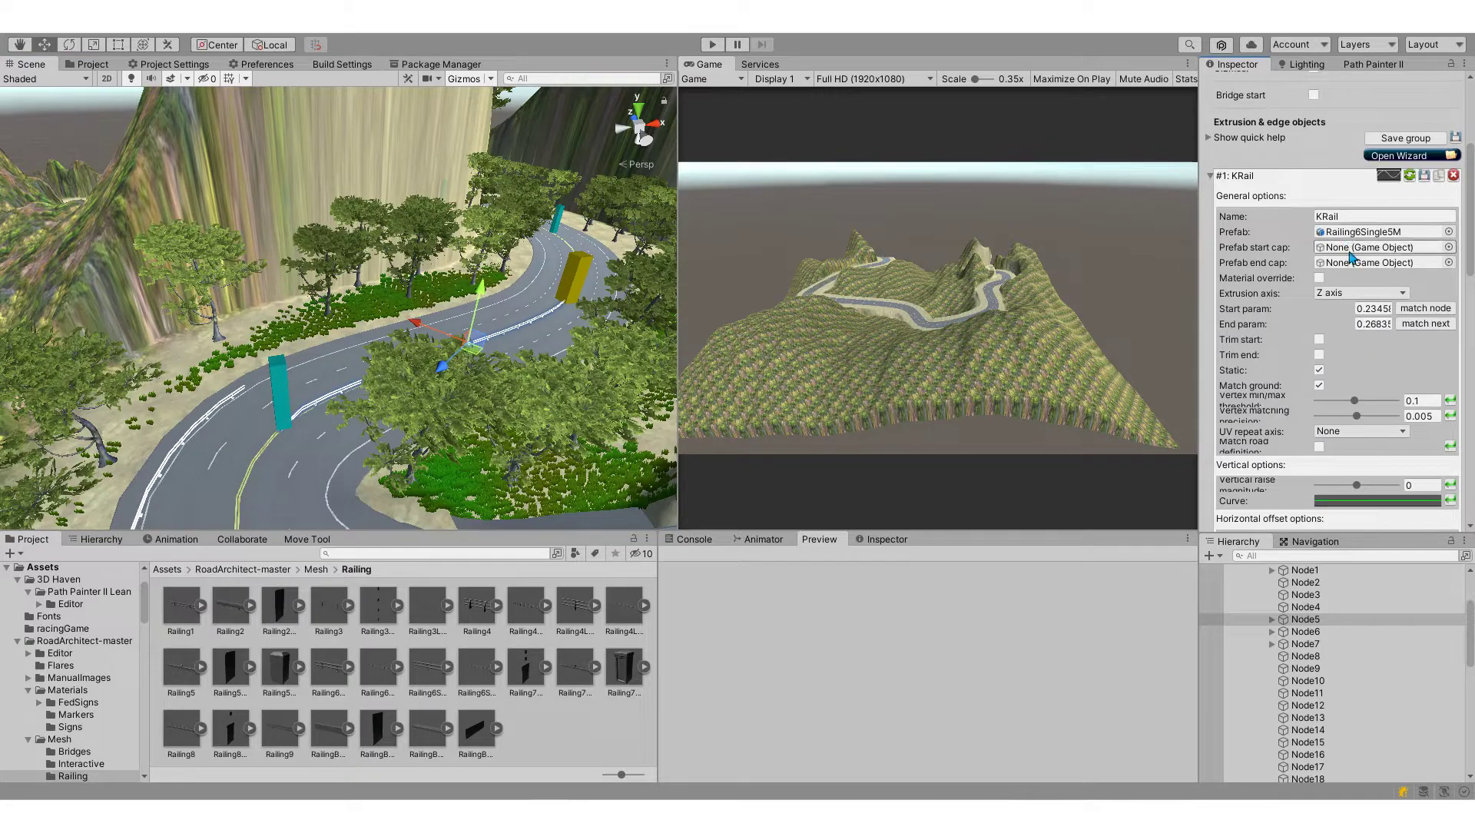
{"action": "scroll", "coordinate": [1312, 408], "scroll_direction": "down", "scroll_amount": 10}
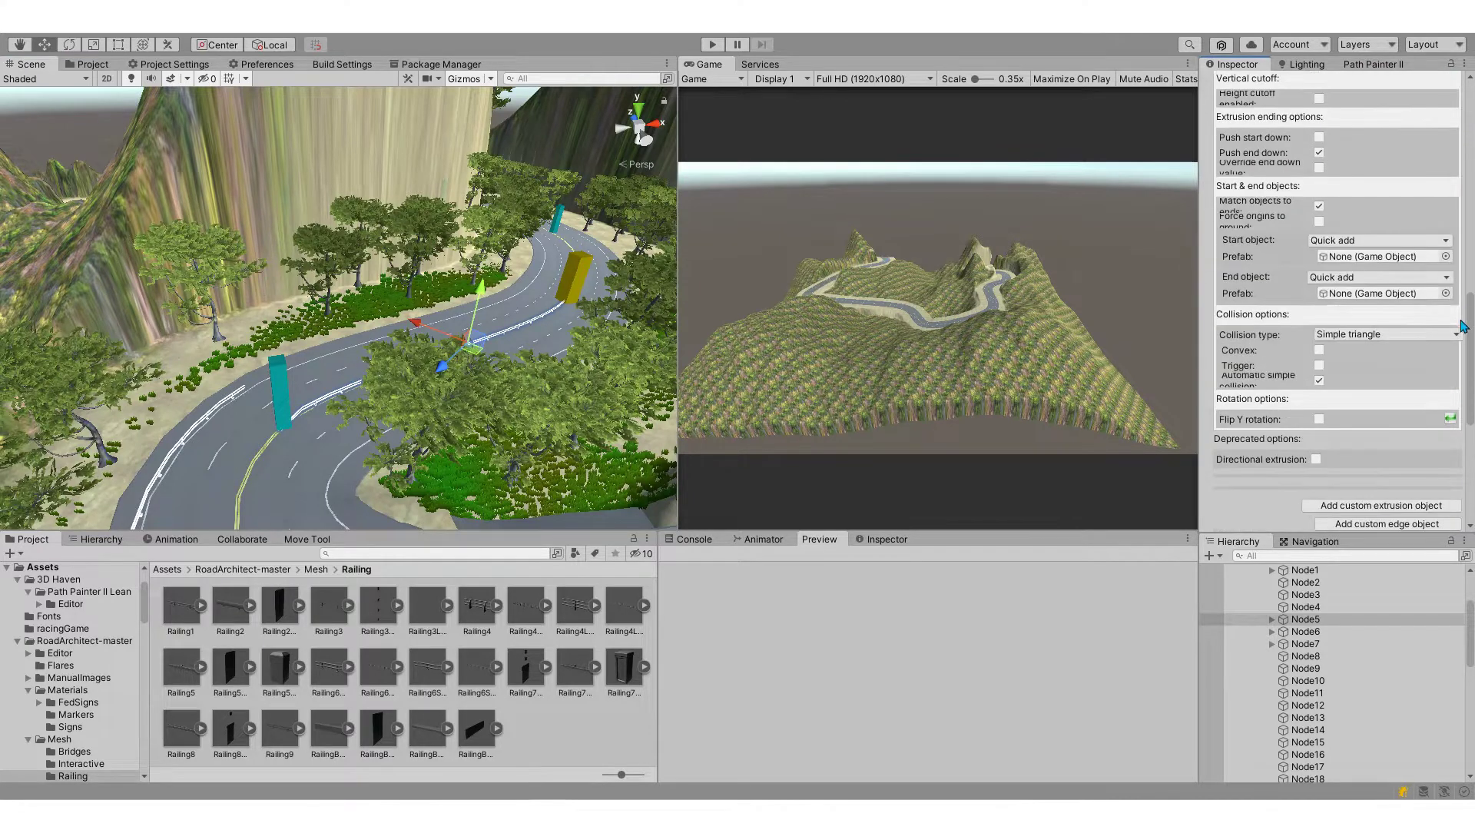
{"action": "scroll", "coordinate": [1288, 350], "scroll_direction": "up", "scroll_amount": 4}
{"action": "scroll", "coordinate": [1276, 322], "scroll_direction": "up", "scroll_amount": 1}
- Try the shoulder right edge offset of 13, then settle on the road's right edge preset
{"action": "left_click", "coordinate": [1256, 270]}
{"action": "left_click", "coordinate": [1258, 324]}
{"action": "left_click", "coordinate": [1276, 270]}
{"action": "left_click", "coordinate": [1277, 355]}
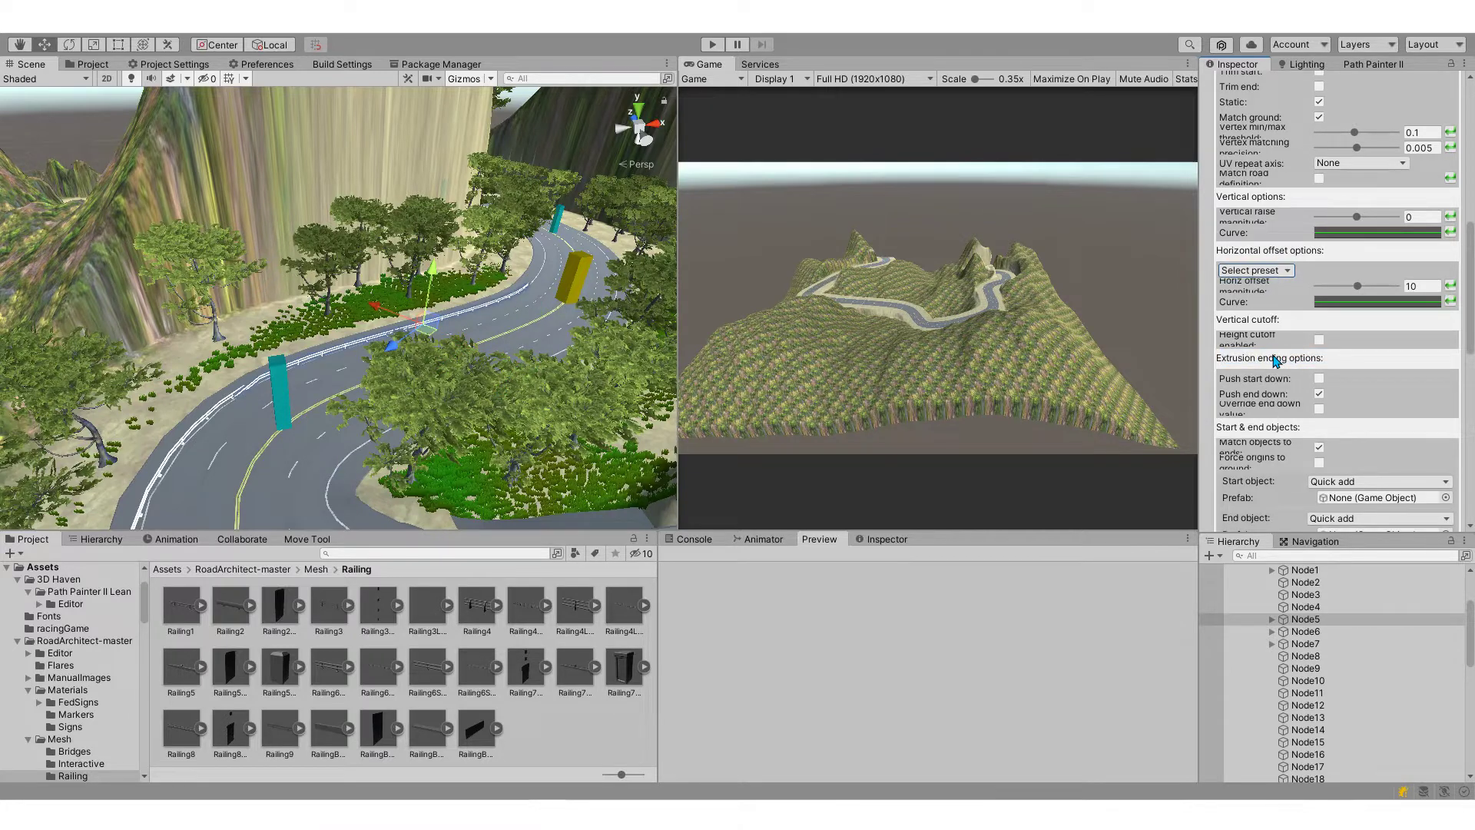
{"action": "left_click", "coordinate": [1264, 270]}
{"action": "left_click", "coordinate": [1268, 384]}
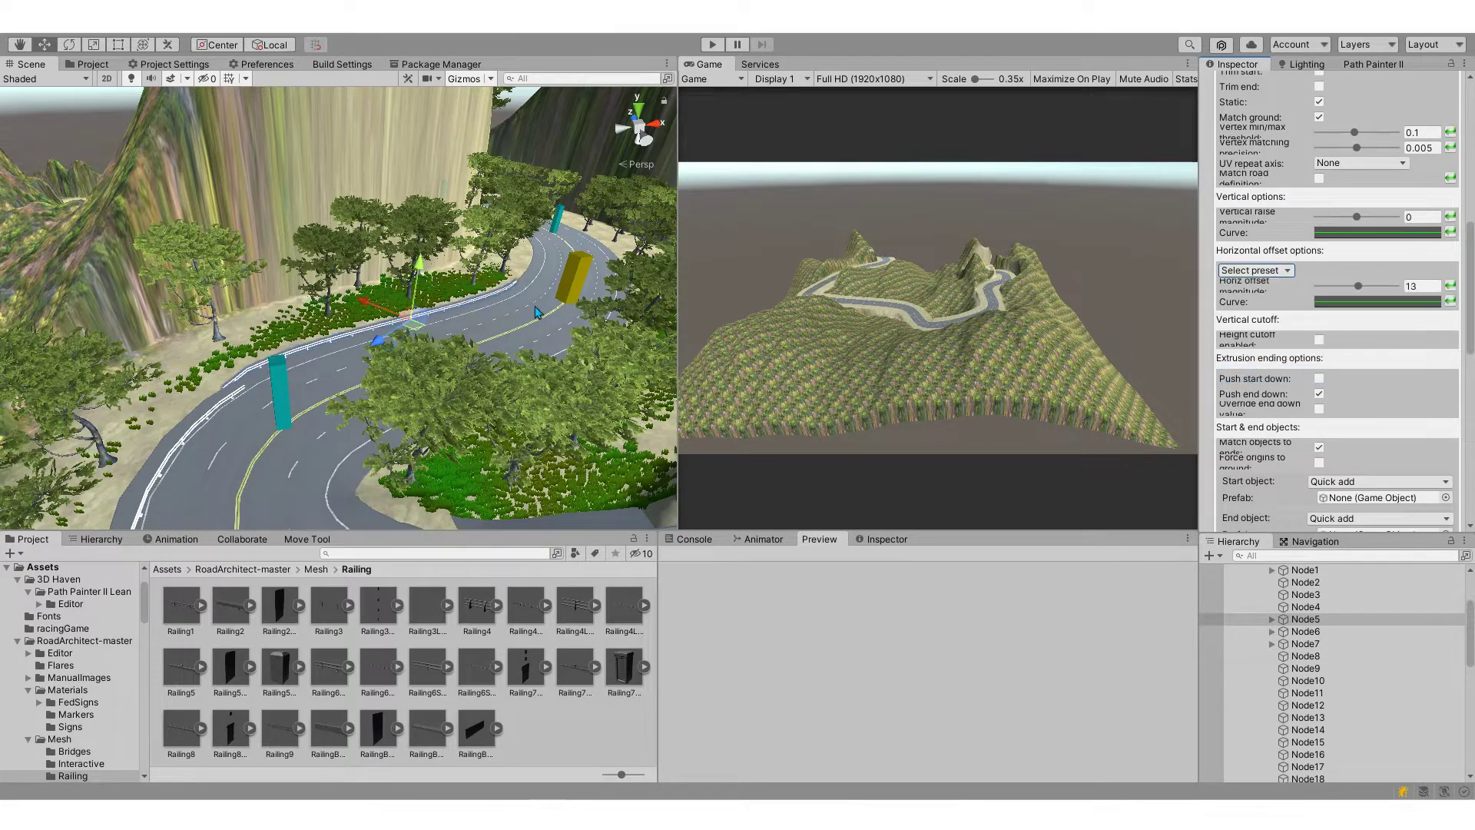
{"action": "left_click", "coordinate": [1275, 270]}
{"action": "left_click", "coordinate": [1276, 356]}
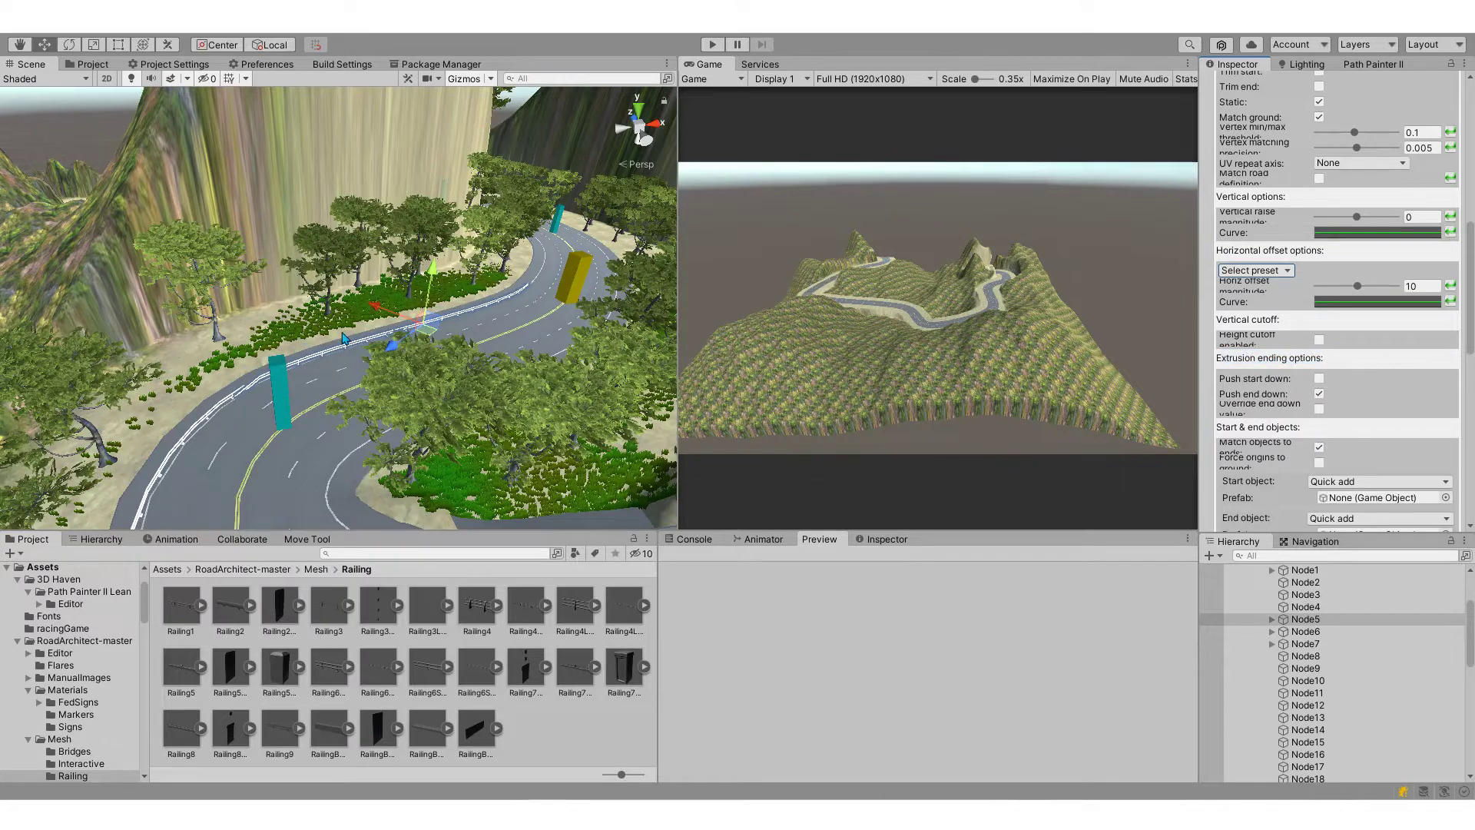
- Select Node14 and add a KRail extrusion from the wizard
{"action": "right_click_drag", "start_coordinate": [476, 323], "coordinate": [621, 274]}
{"action": "left_click", "coordinate": [621, 274]}
{"action": "left_click", "coordinate": [1398, 163]}
{"action": "left_click", "coordinate": [373, 575]}
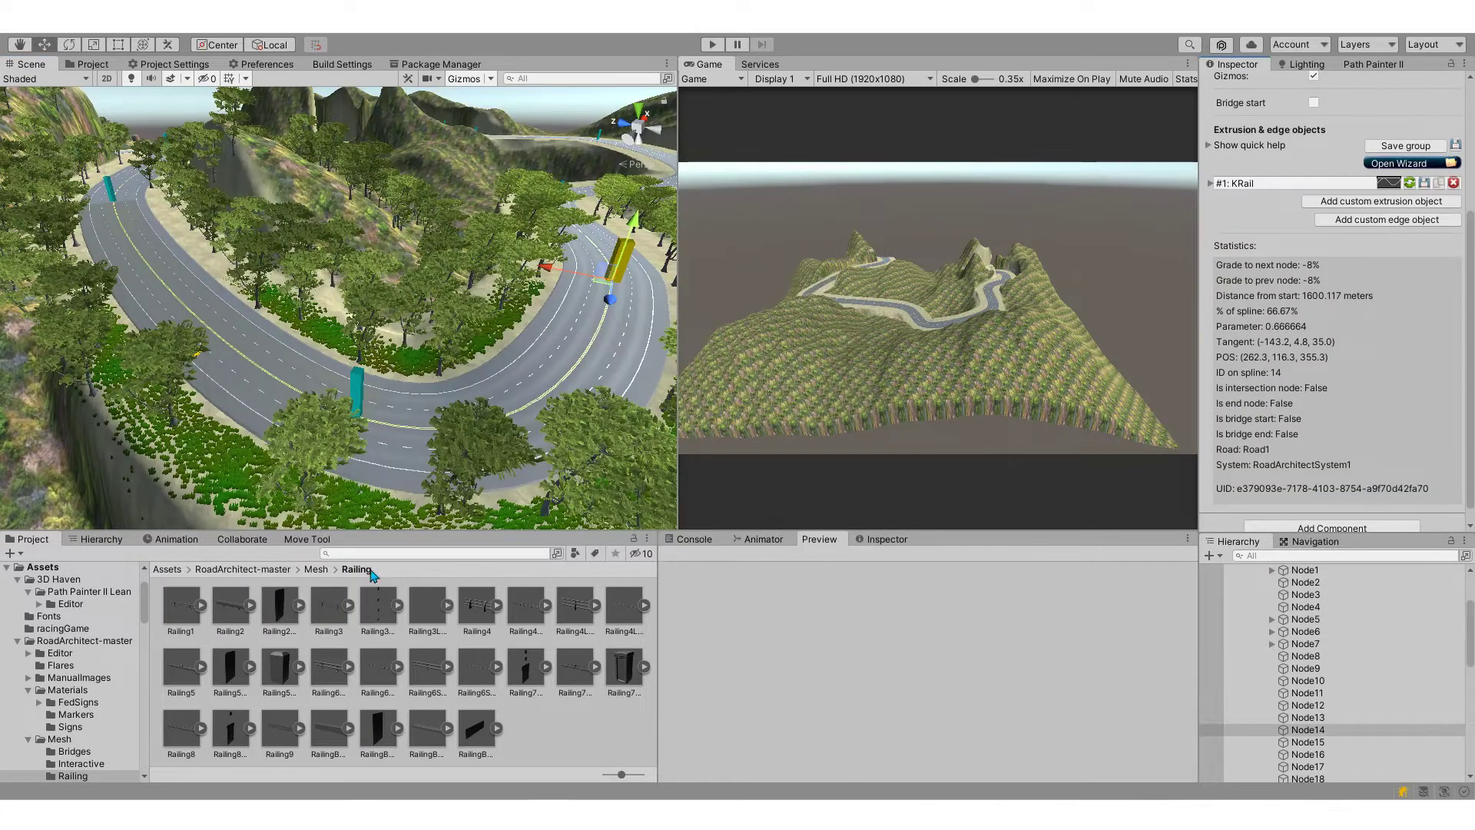
- Assign the Railing6Single5M prefab to Node14's KRail
{"action": "left_click", "coordinate": [1210, 185]}
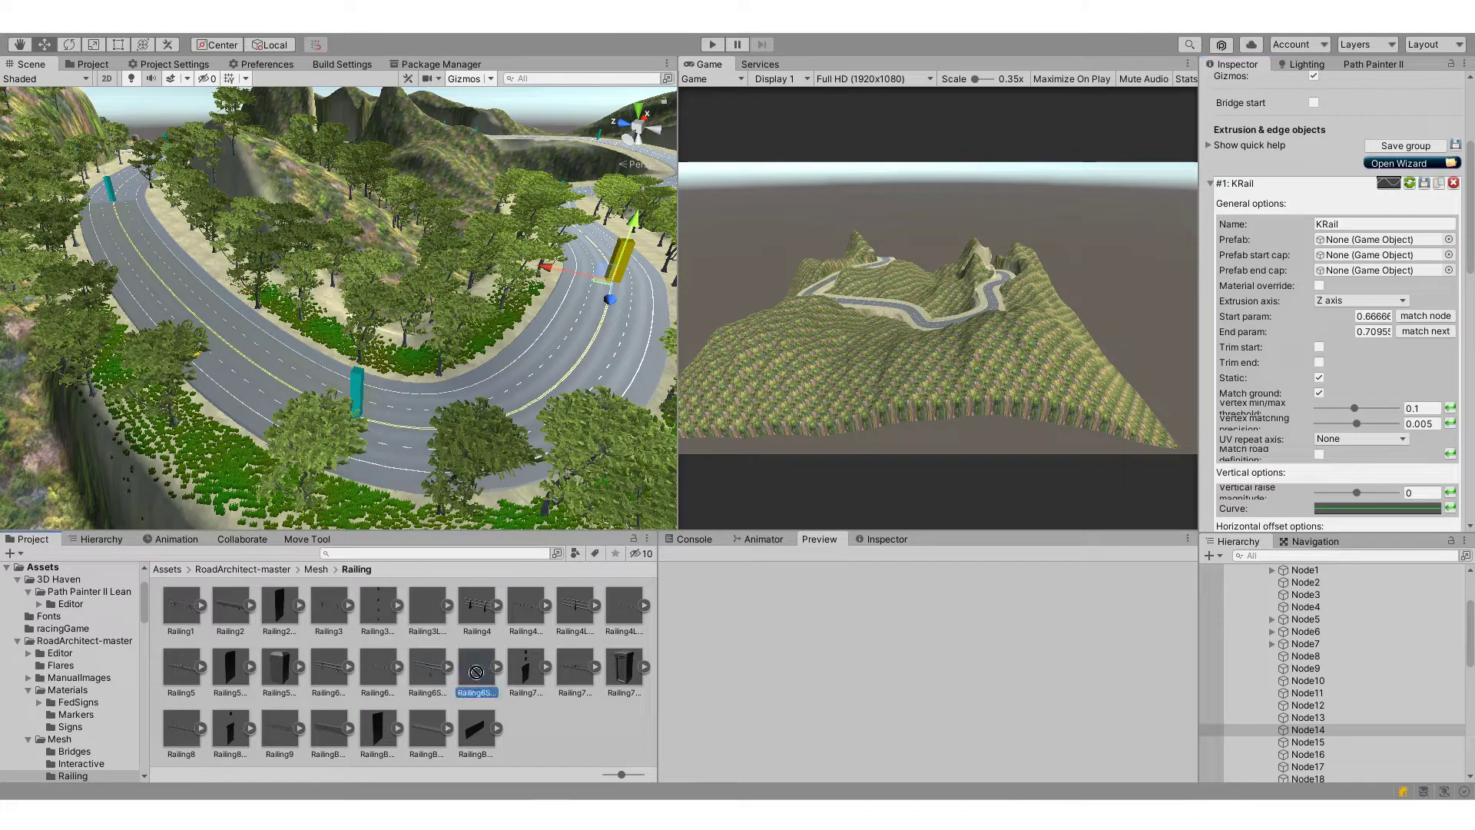
{"action": "mouse_move", "coordinate": [1171, 324]}
{"action": "left_mouse_down"}
{"action": "mouse_move", "coordinate": [1338, 242]}
{"action": "mouse_move", "coordinate": [1369, 244]}
{"action": "left_mouse_up"}
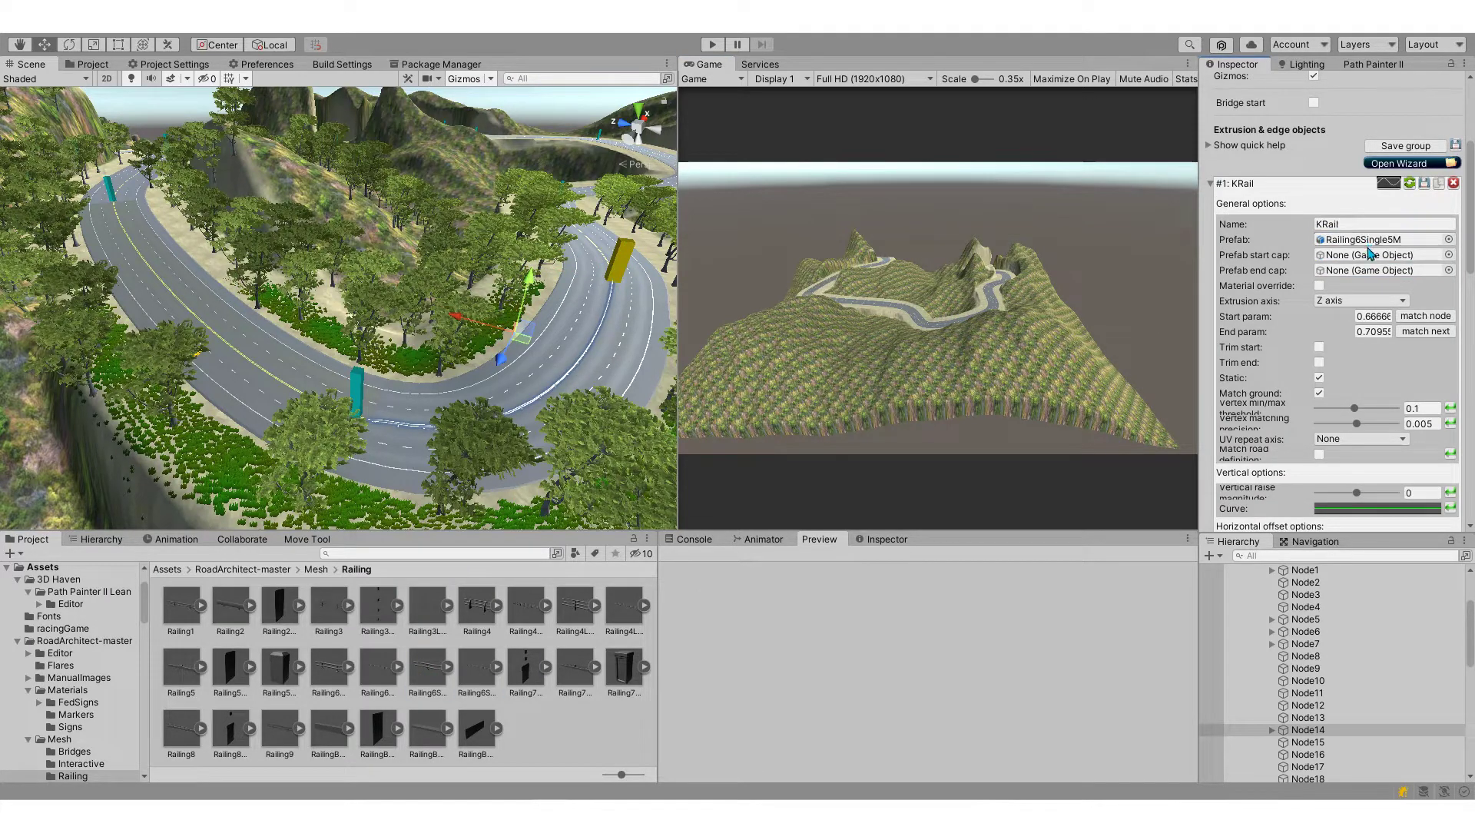
{"action": "left_click", "coordinate": [1449, 239]}
{"action": "left_click", "coordinate": [1459, 229]}
{"action": "scroll", "coordinate": [1337, 308], "scroll_direction": "down", "scroll_amount": 3}
{"action": "scroll", "coordinate": [1337, 307], "scroll_direction": "down", "scroll_amount": 5}
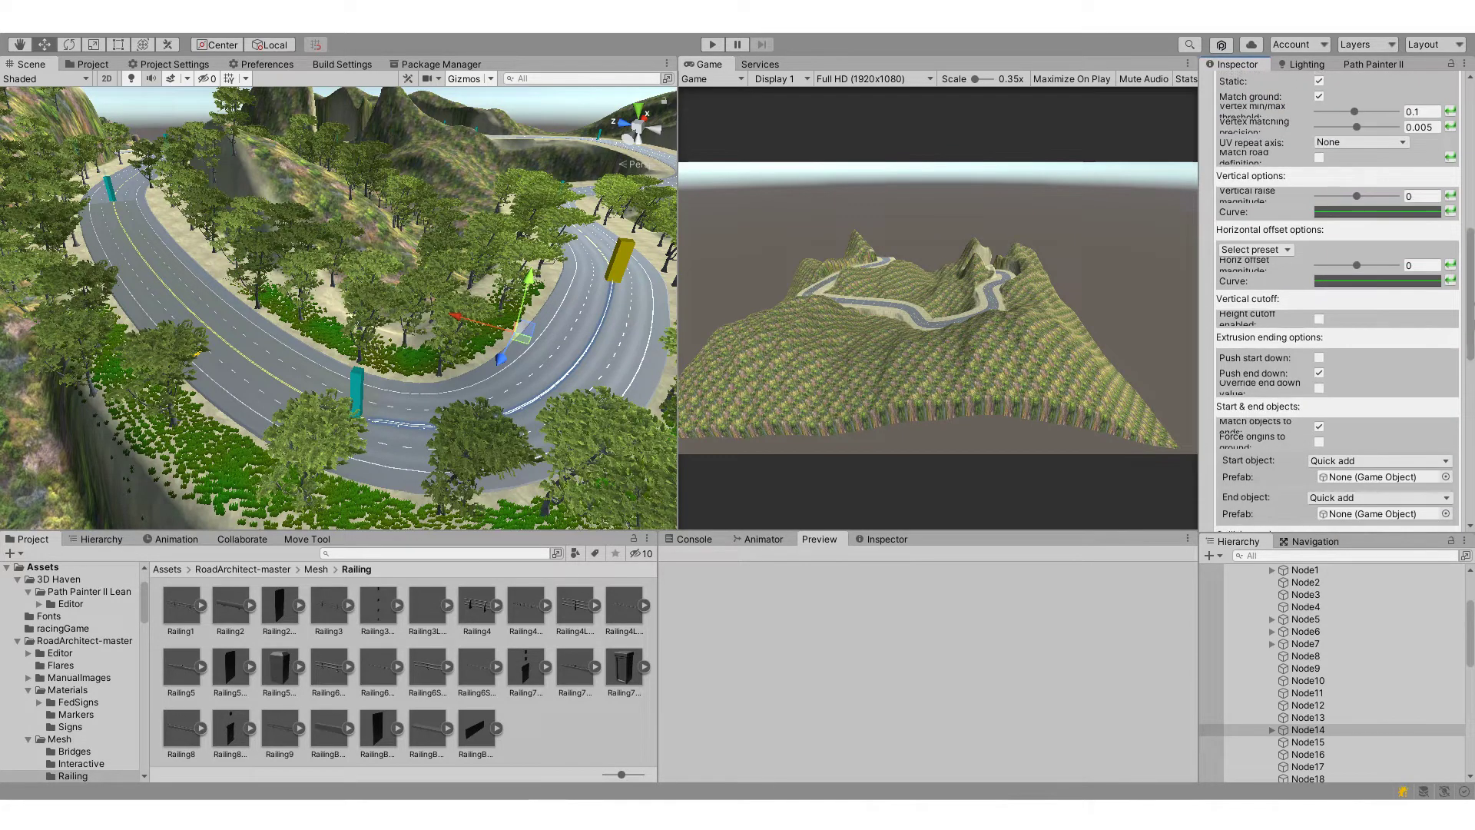
- Shift Node14's rail to the road's left edge at offset -10, then select Node15
{"action": "left_click", "coordinate": [1248, 252]}
{"action": "left_click", "coordinate": [1254, 336]}
{"action": "left_click", "coordinate": [1266, 253]}
{"action": "left_click", "coordinate": [1268, 306]}
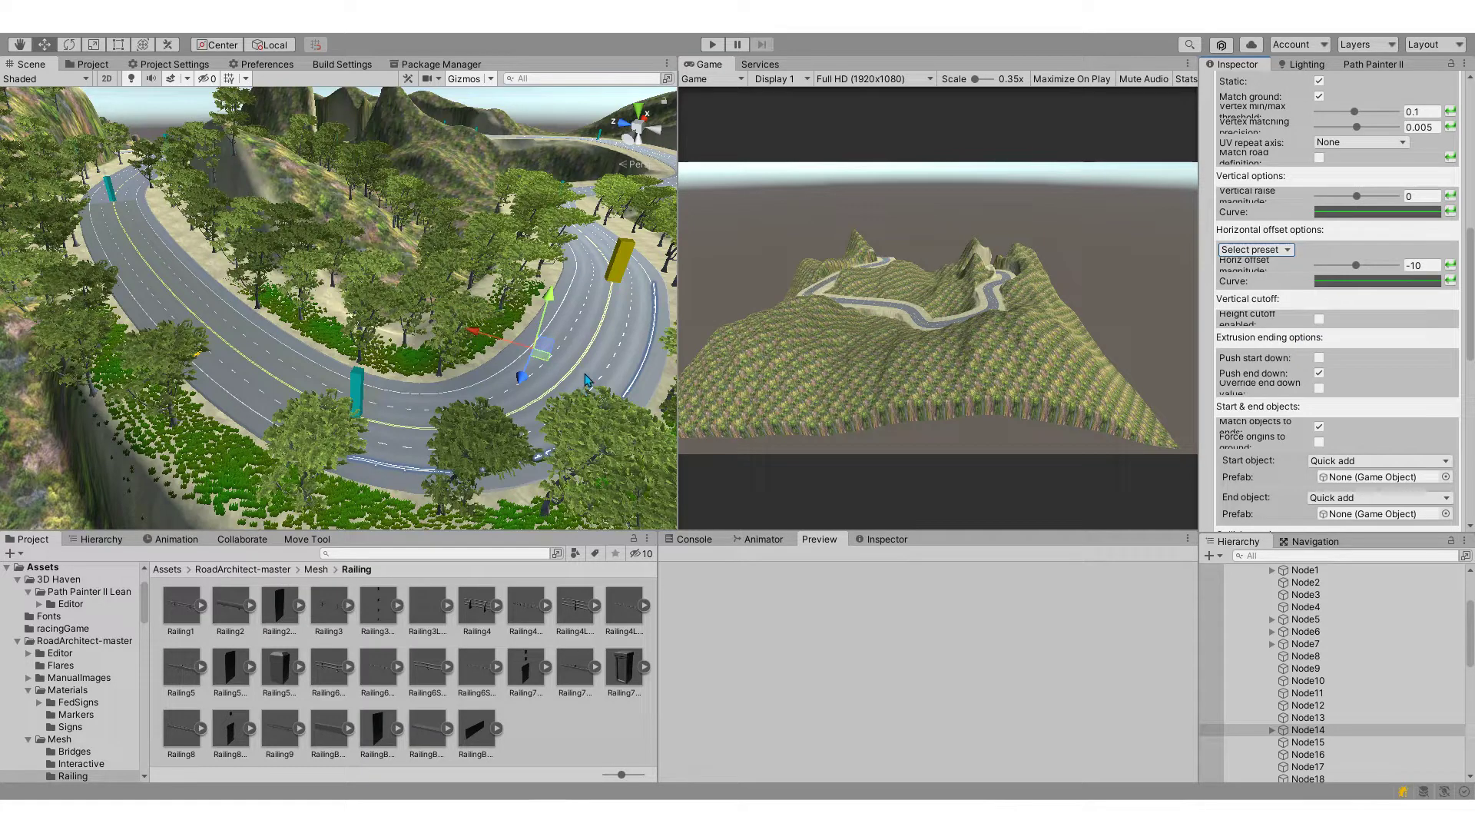
{"action": "left_click", "coordinate": [358, 388]}
{"action": "left_click", "coordinate": [1448, 164]}
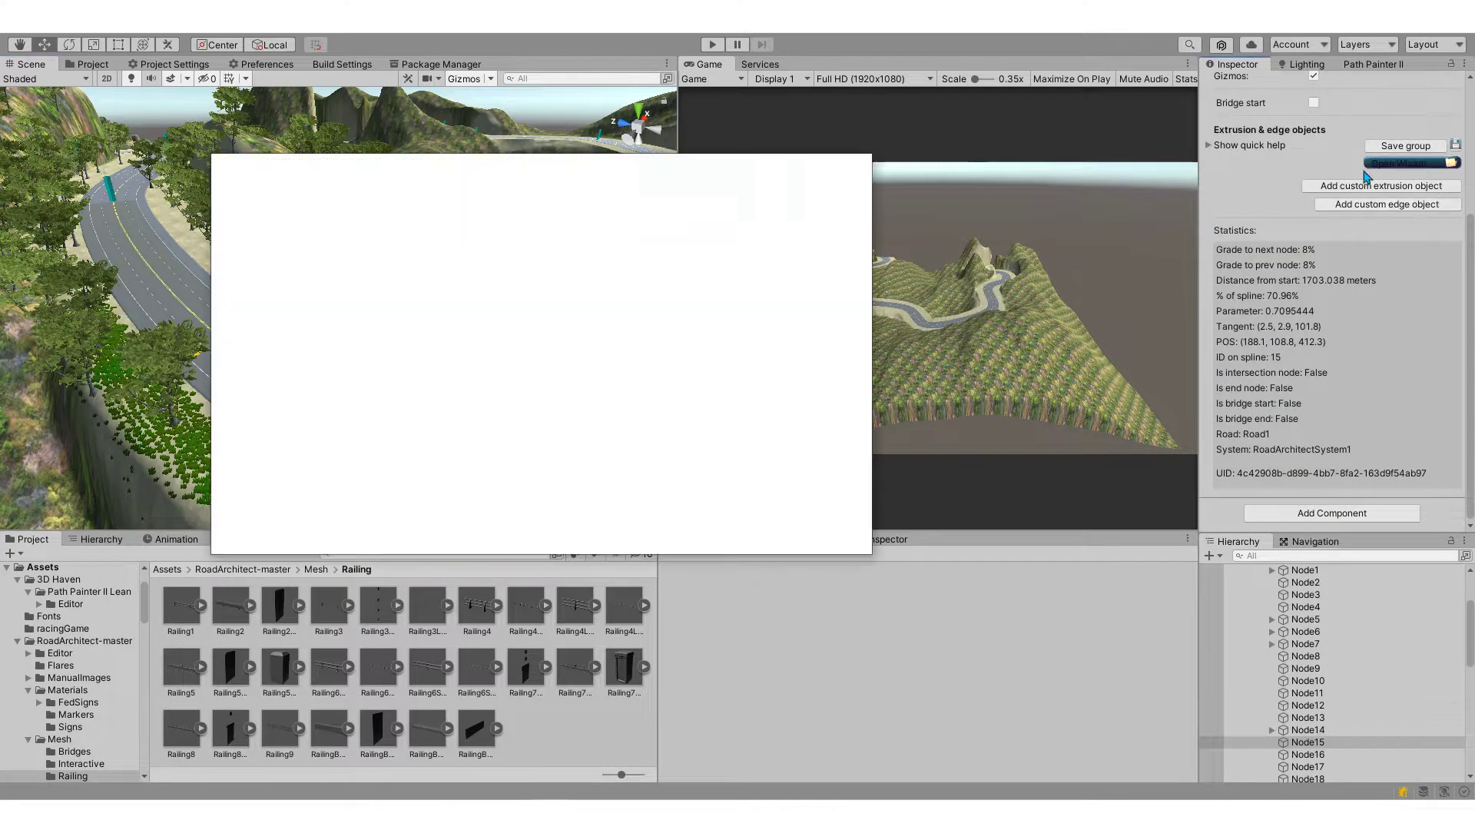
- Add a KRail to Node15 and align it with the road's left edge at offset -10
{"action": "left_click", "coordinate": [223, 250]}
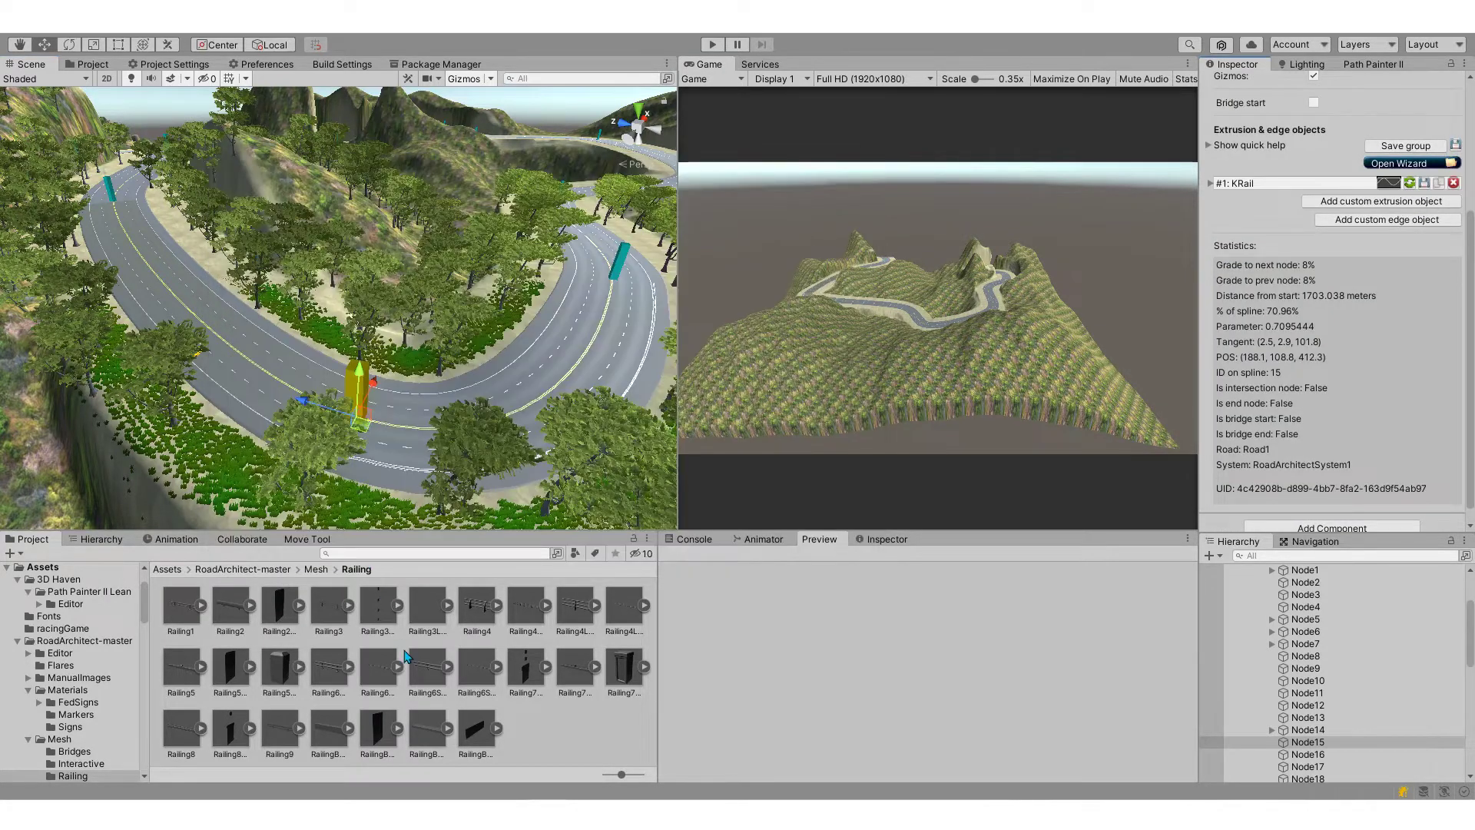
{"action": "left_click", "coordinate": [1213, 183]}
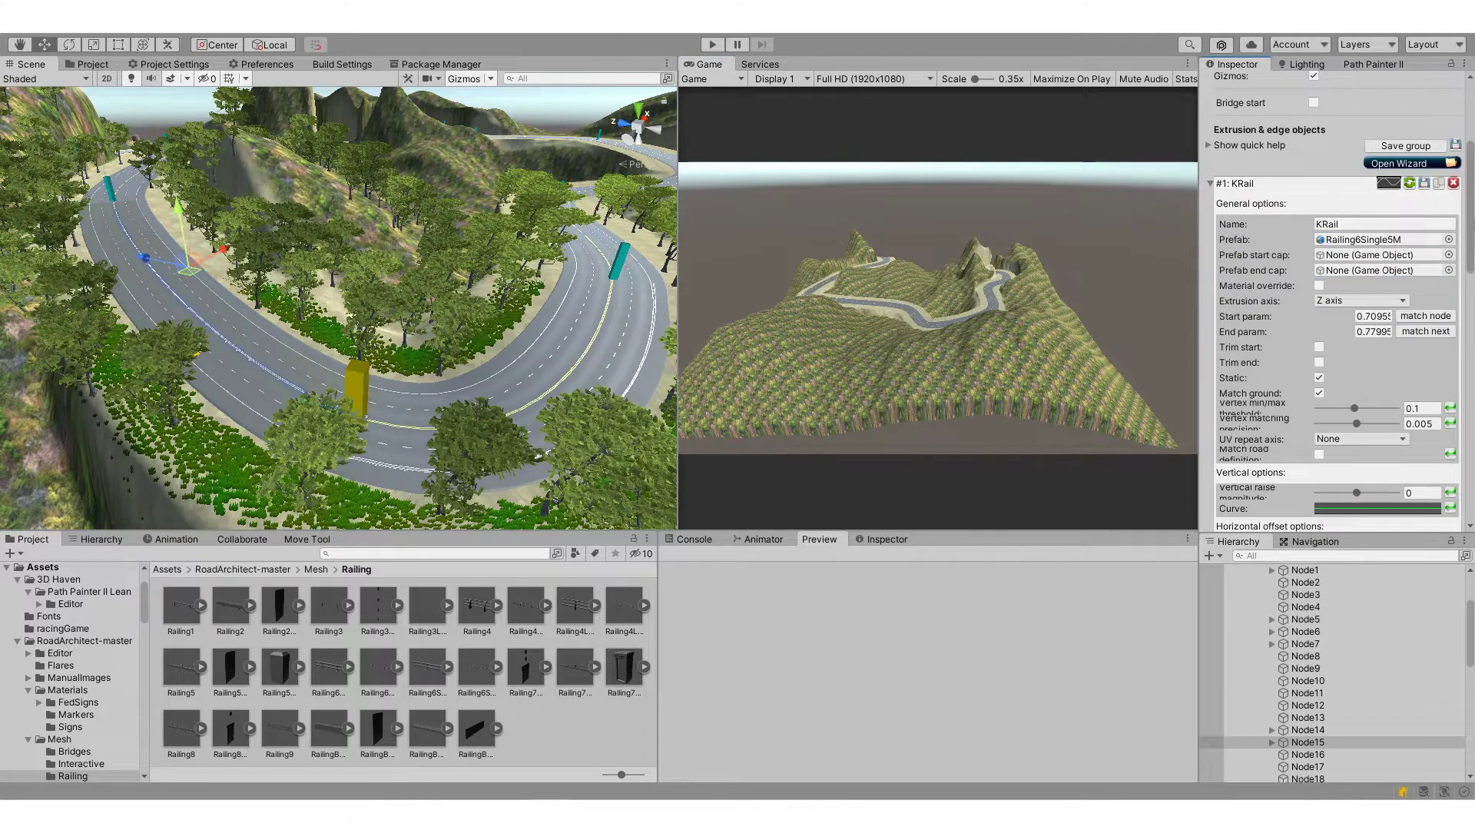
{"action": "left_click_drag", "start_coordinate": [1470, 238], "coordinate": [1473, 338]}
{"action": "left_click", "coordinate": [1259, 202]}
{"action": "left_click", "coordinate": [1275, 254]}
- Turn the view to the next bend, select Node17 and bring up the extrusion catalog
{"action": "mouse_move", "coordinate": [390, 307]}
{"action": "right_mouse_down"}
{"action": "mouse_move", "coordinate": [555, 372]}
{"action": "mouse_move", "coordinate": [471, 388]}
{"action": "right_mouse_up"}
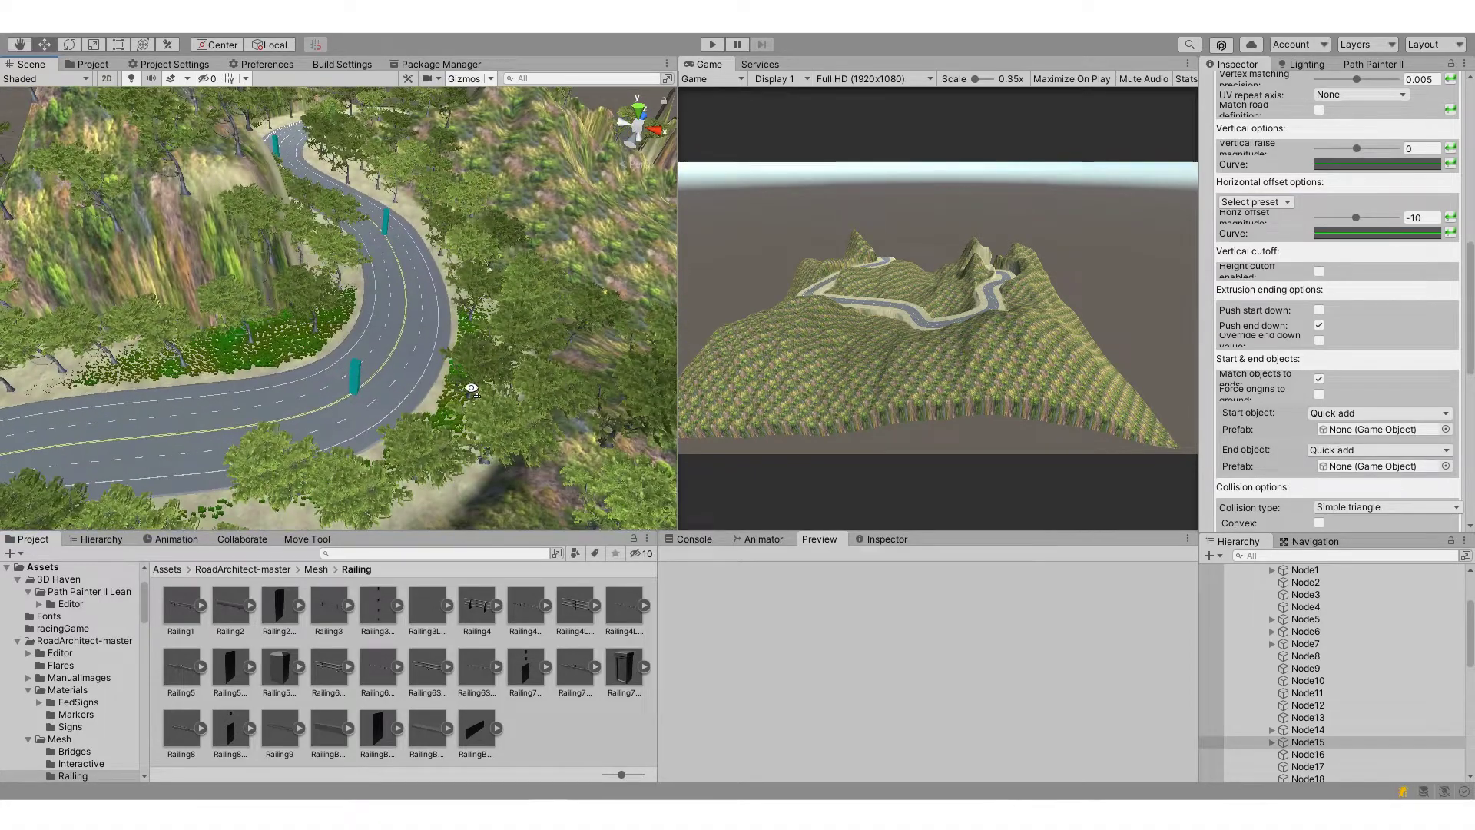
{"action": "left_click", "coordinate": [358, 388]}
{"action": "left_click", "coordinate": [1400, 163]}
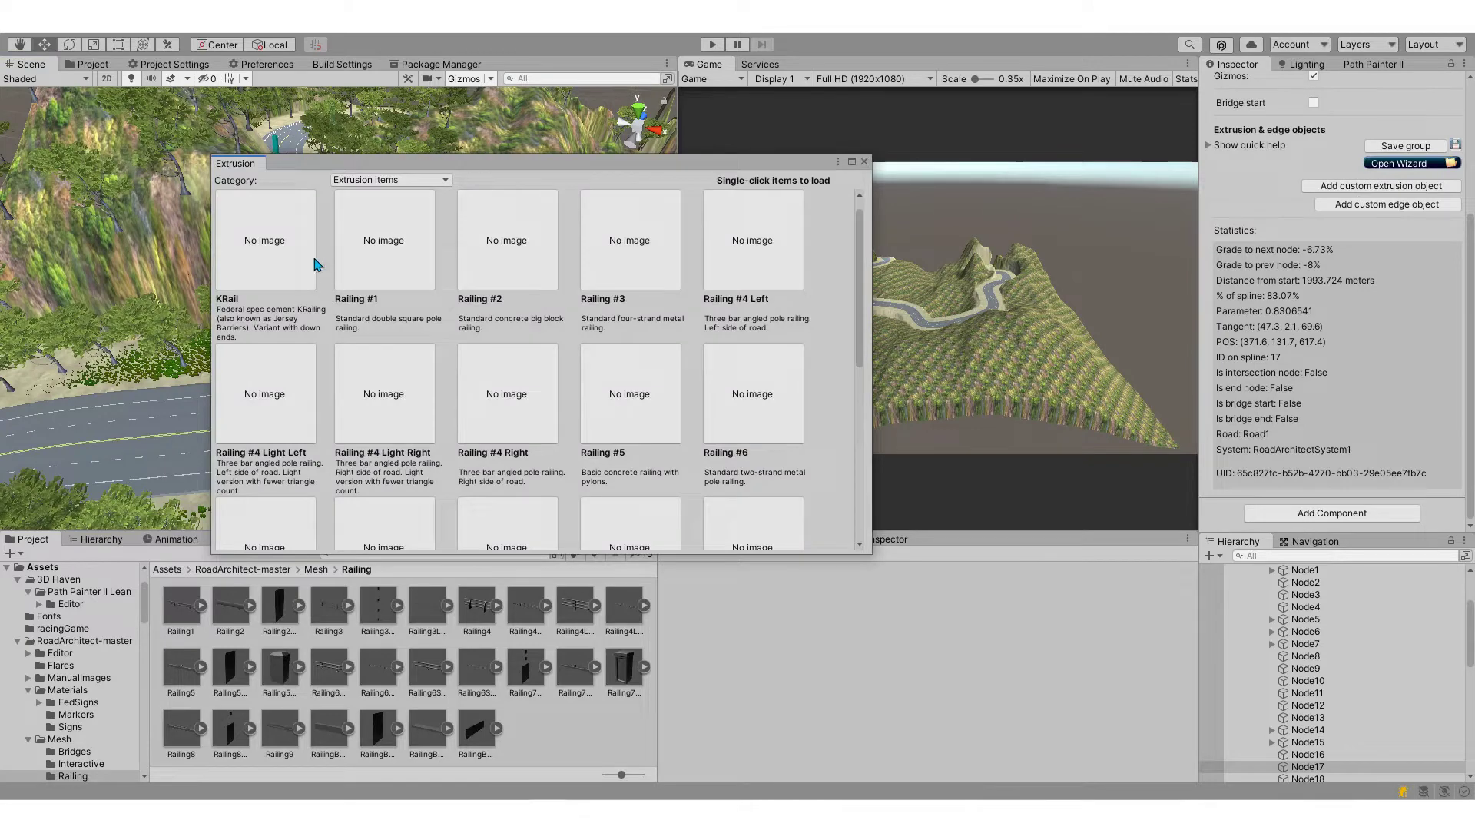
- Add a Railing6Single5M KRail at Node17 on the road's right edge (offset 10), then enter Play mode
{"action": "left_click", "coordinate": [319, 265]}
{"action": "left_click", "coordinate": [1229, 187]}
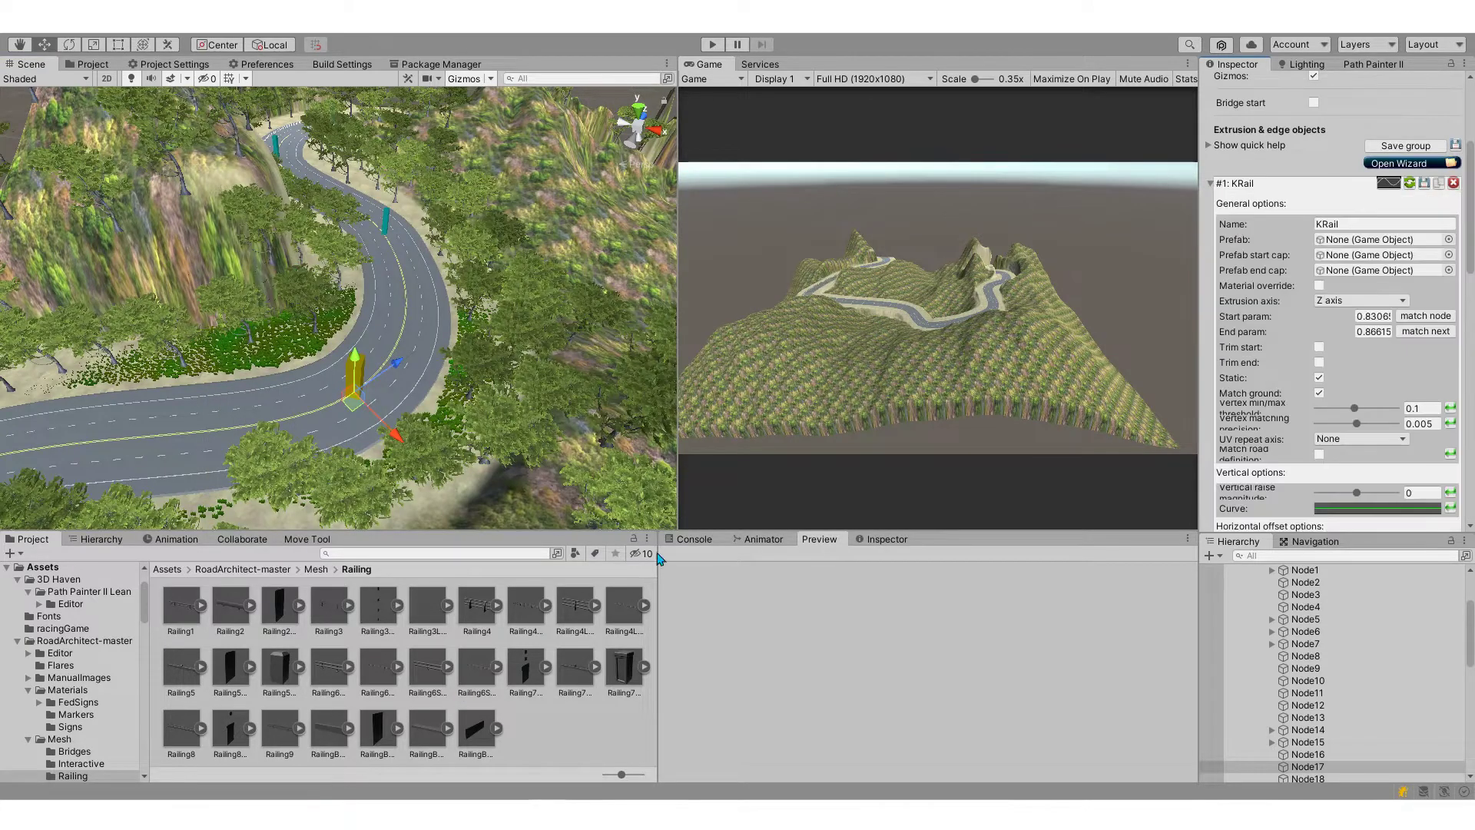
{"action": "left_click_drag", "start_coordinate": [1350, 243], "coordinate": [1353, 239]}
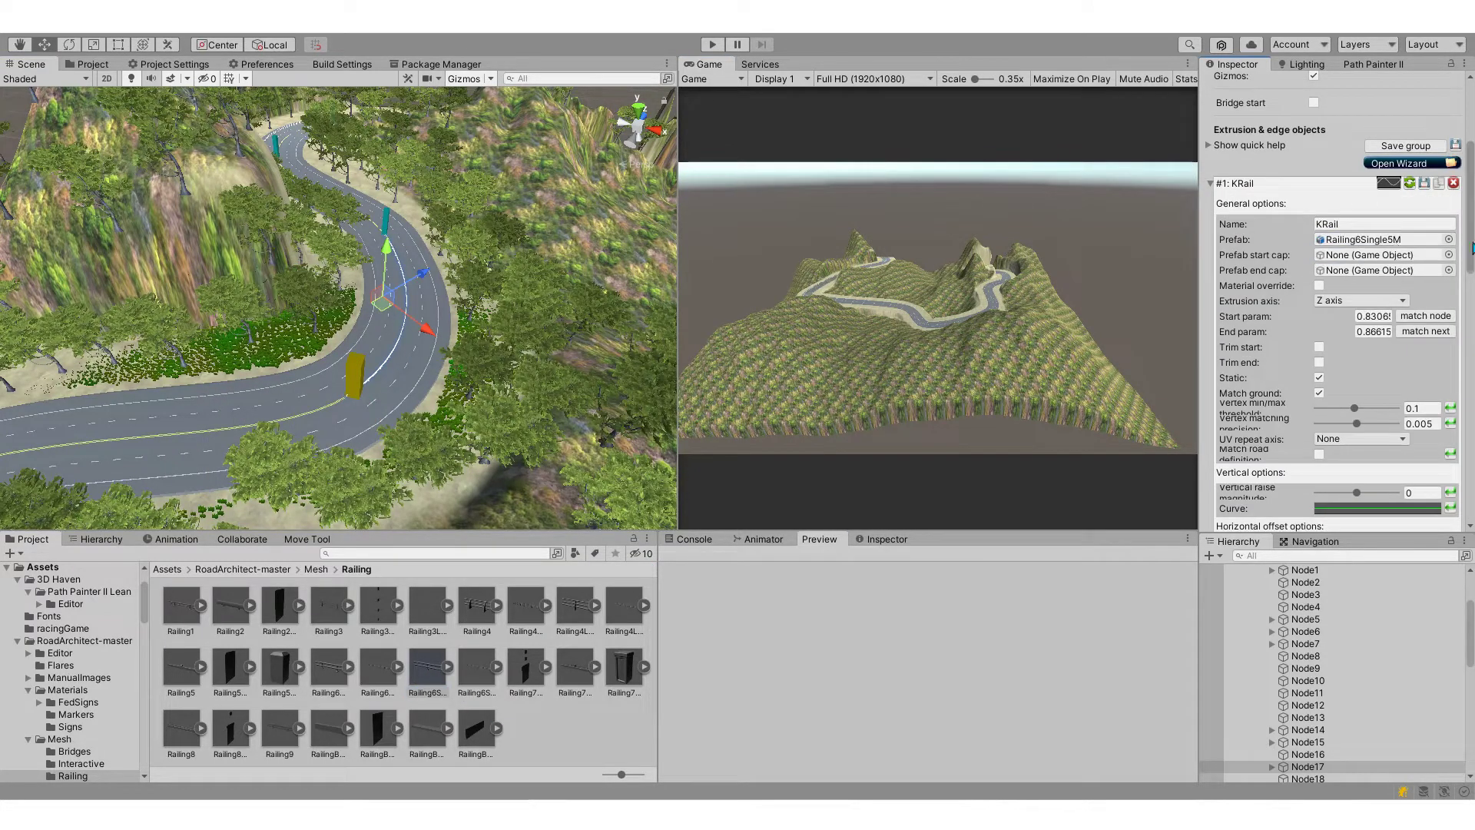
{"action": "left_click_drag", "start_coordinate": [1472, 243], "coordinate": [1472, 305]}
{"action": "left_click", "coordinate": [1267, 334]}
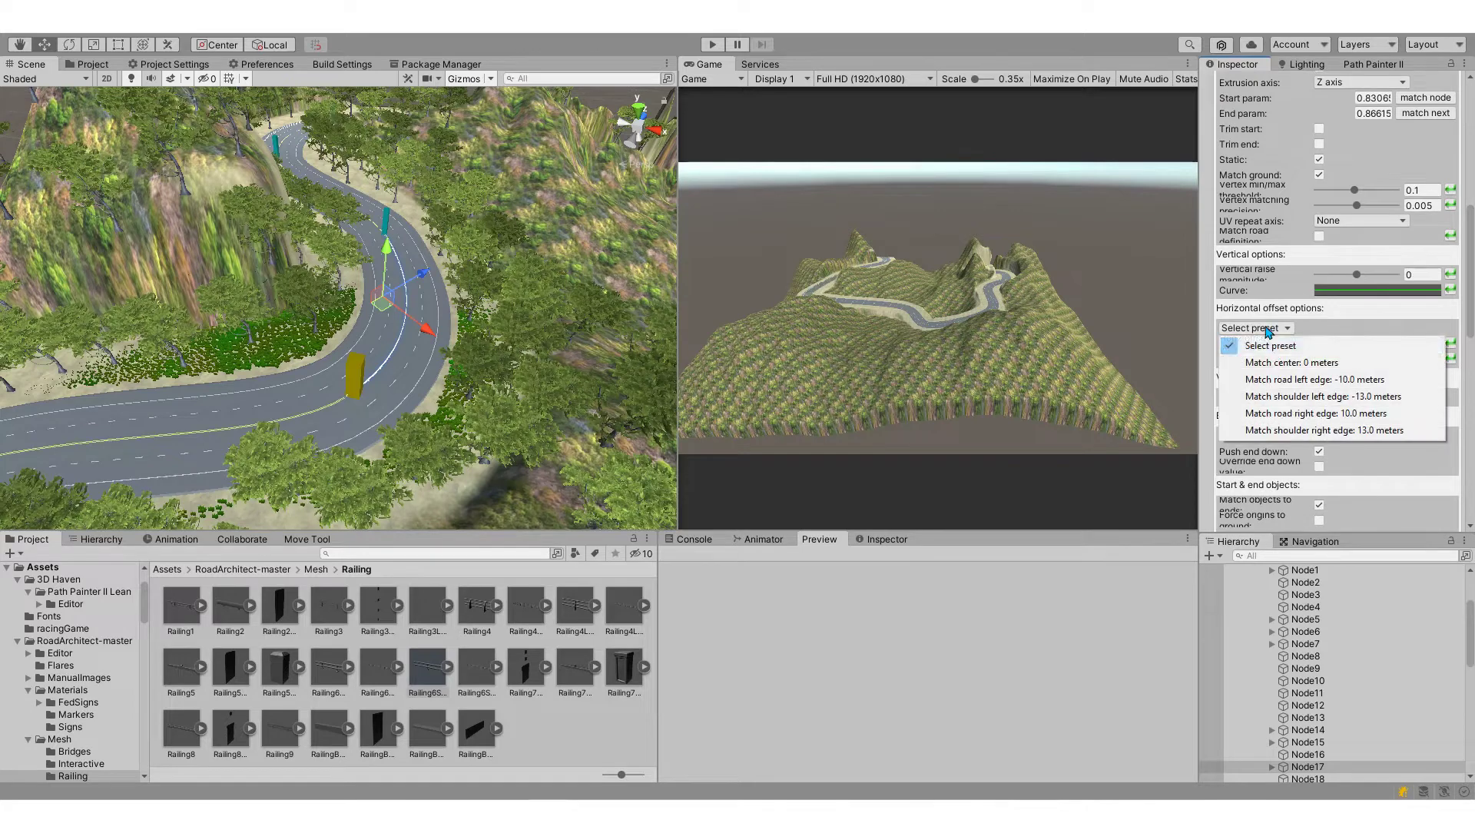
{"action": "left_click", "coordinate": [1269, 425]}
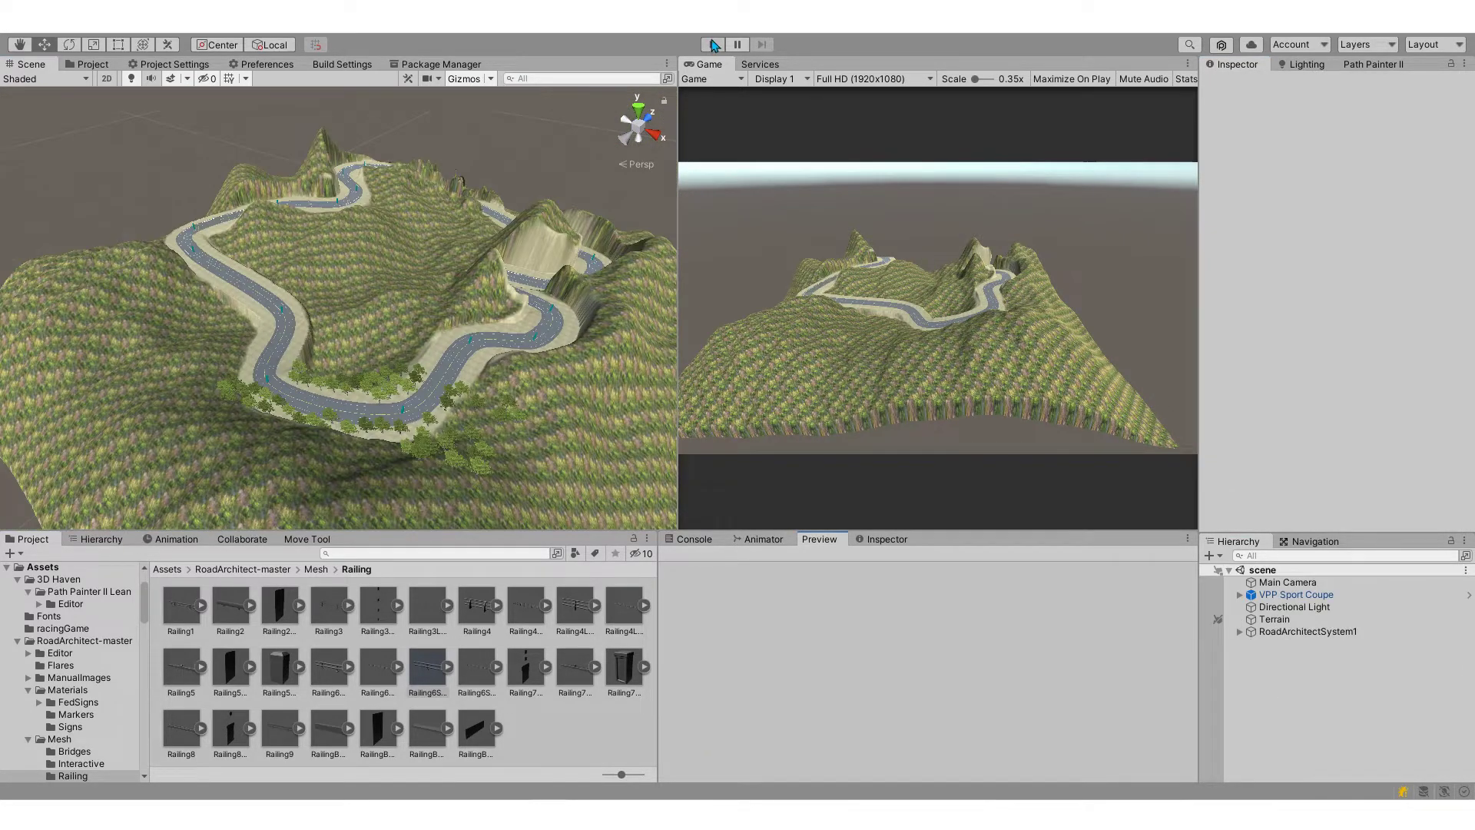
{"action": "left_click", "coordinate": [713, 45]}
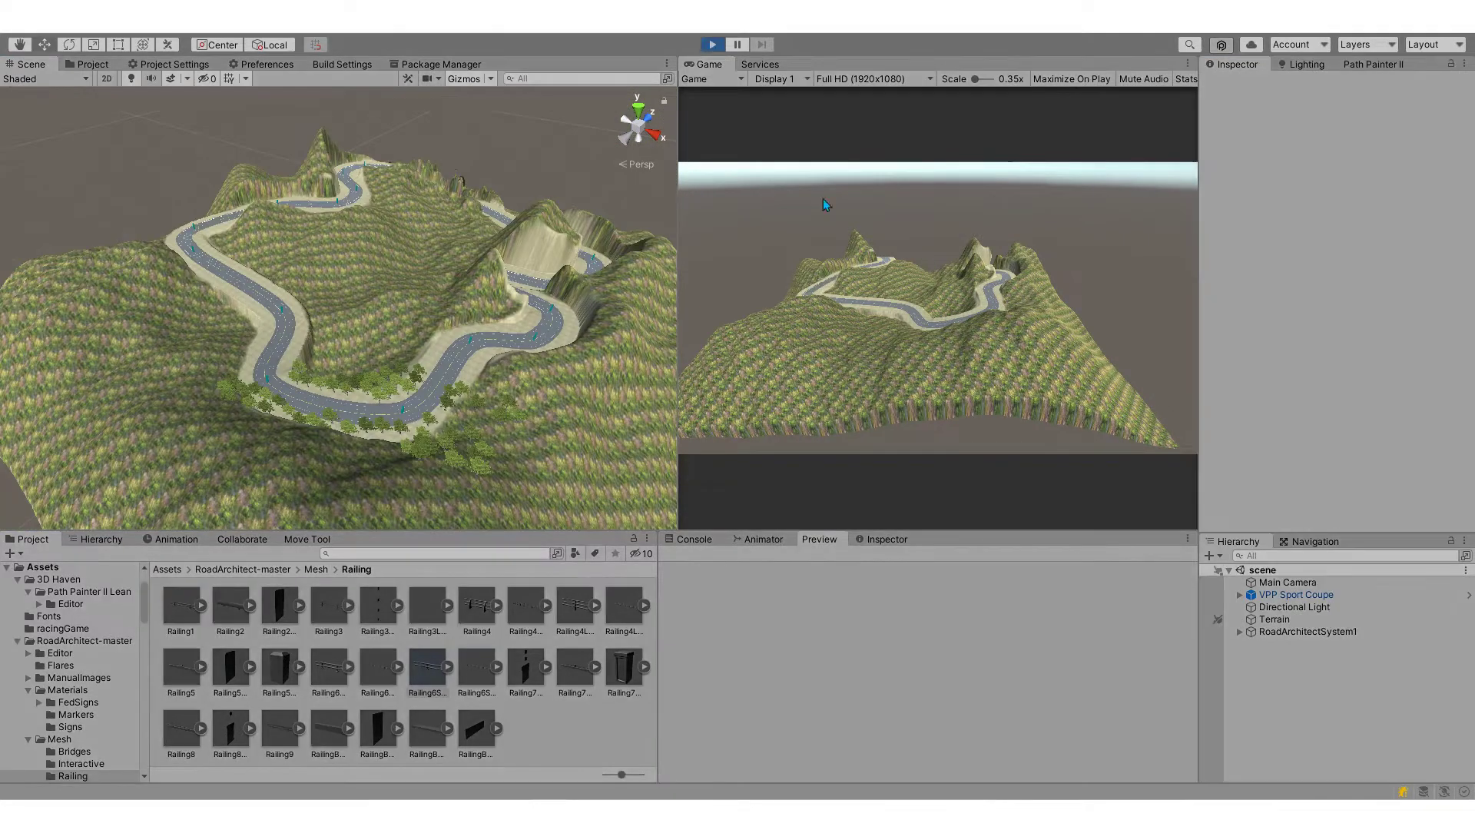